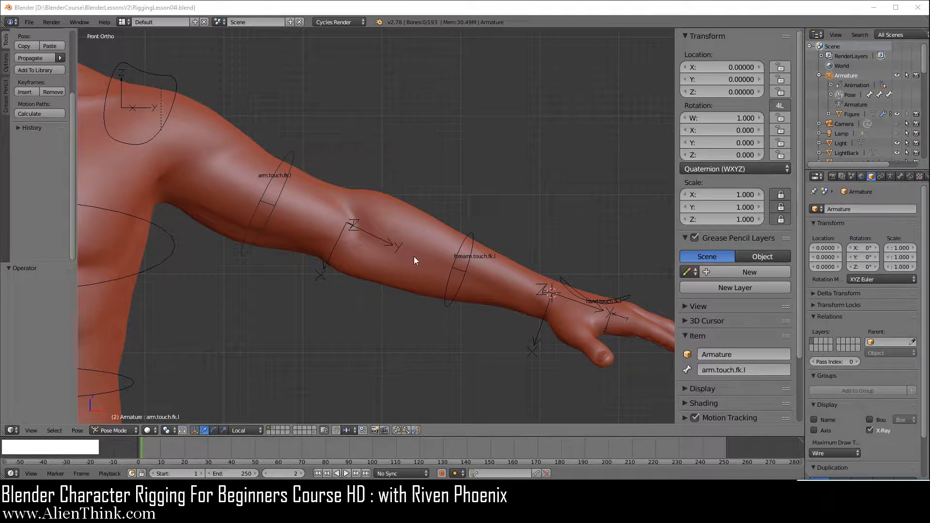
# Set the viewport to Pose Mode with Local transform orientation and the Median Point pivot
pyautogui.click(244, 429)
pyautogui.click(247, 409)
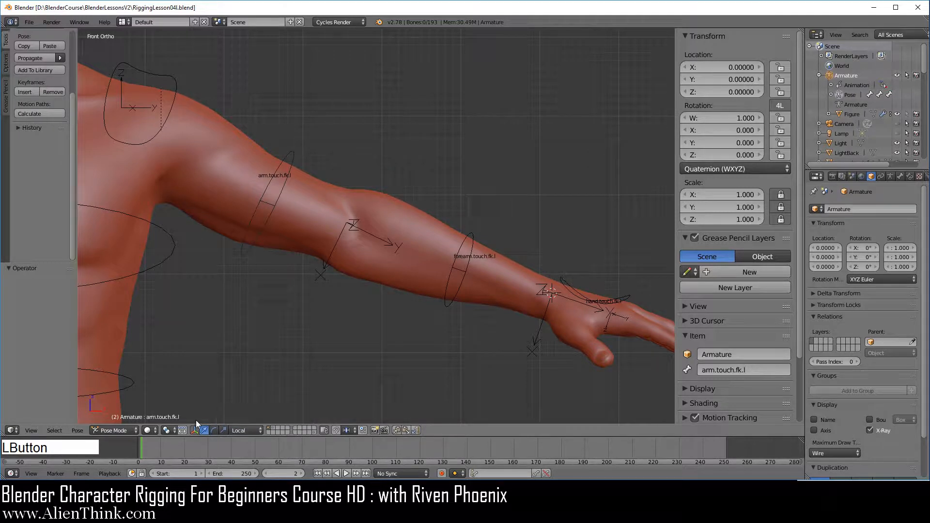
pyautogui.click(167, 430)
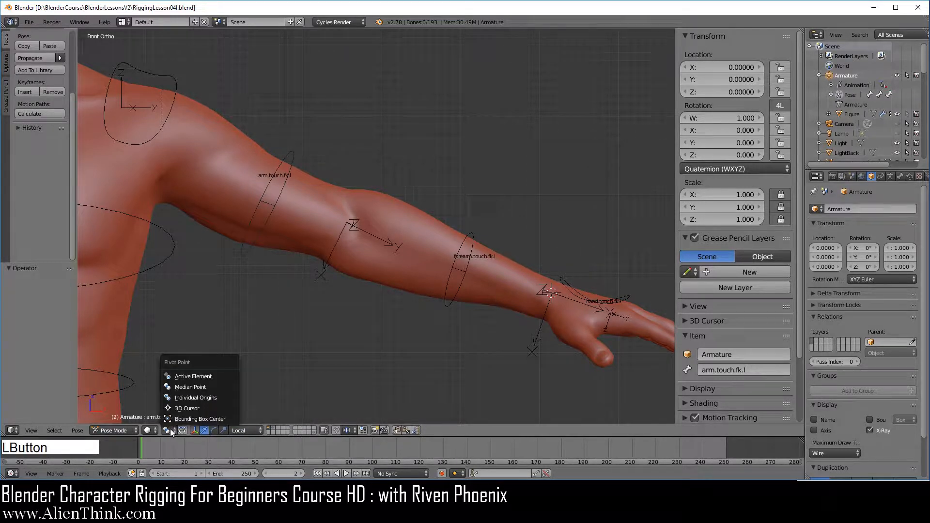
pyautogui.click(196, 388)
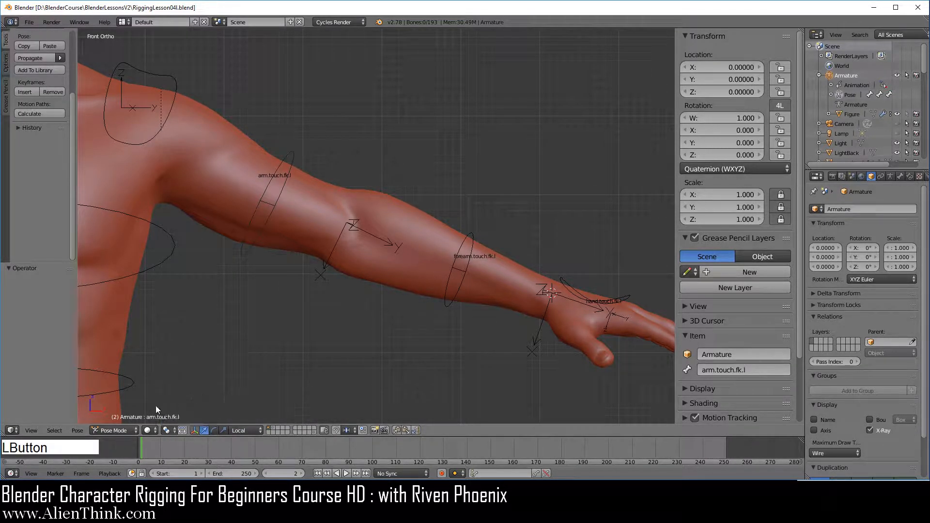
pyautogui.click(117, 430)
pyautogui.click(118, 400)
# Display the armature layer holding the left IK arm bones together with the layer holding the FK mechanism bones
pyautogui.click(890, 175)
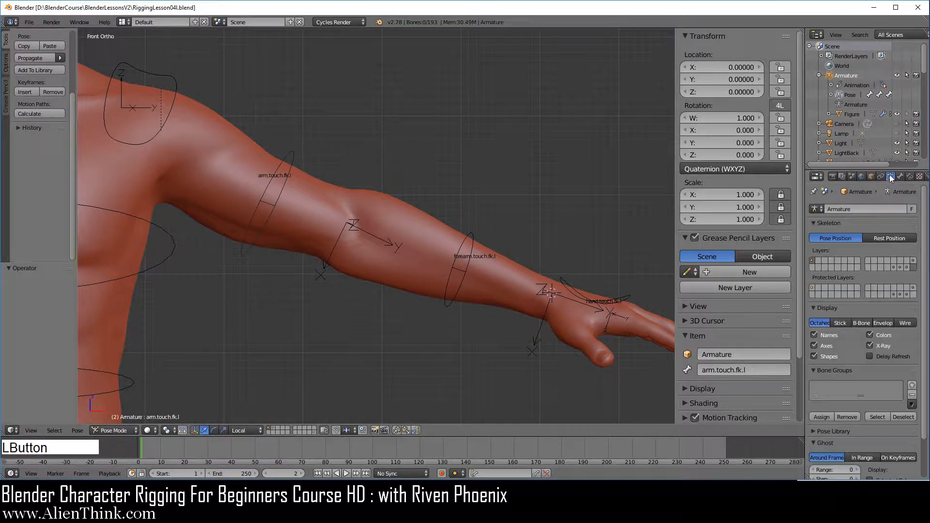
pyautogui.click(914, 262)
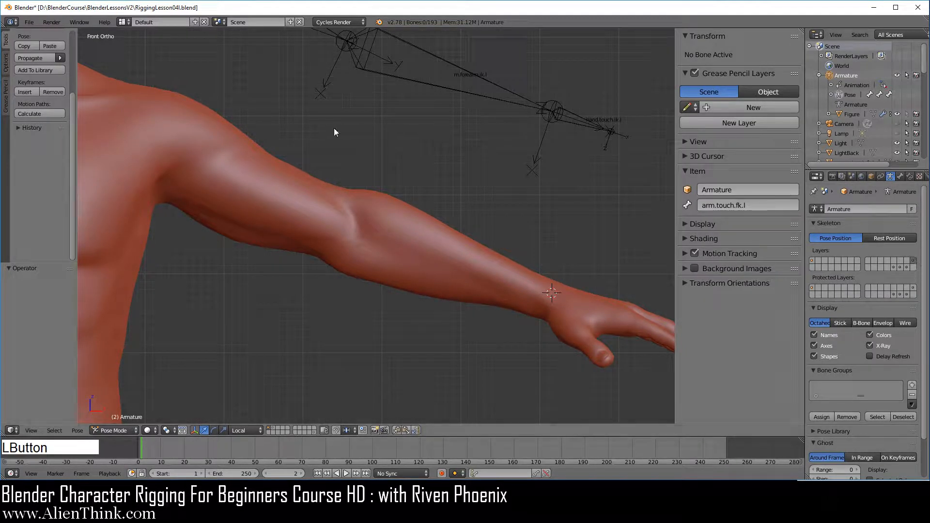
pyautogui.keyDown('shift'); pyautogui.moveTo(367, 115); pyautogui.dragTo(376, 202, button='middle'); pyautogui.keyUp('shift')
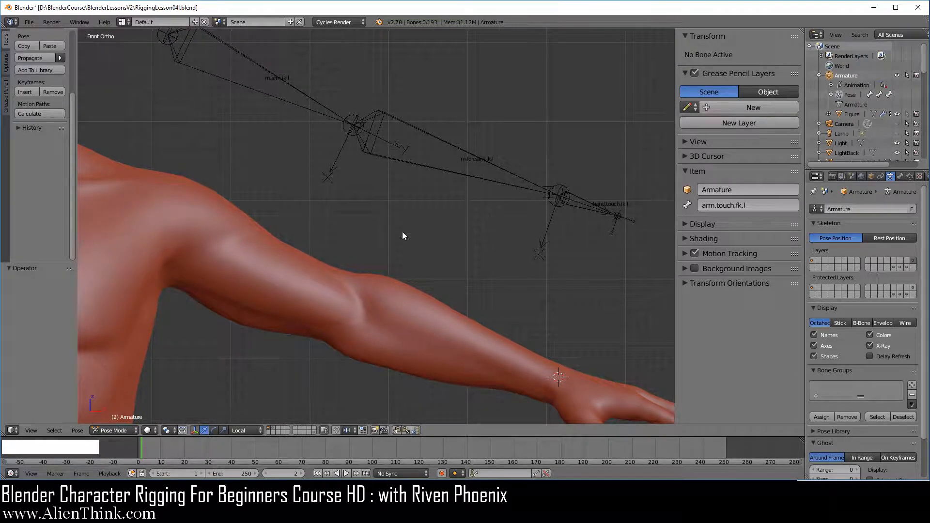
pyautogui.keyDown('ctrl'); pyautogui.moveTo(528, 227); pyautogui.dragTo(487, 228, button='middle'); pyautogui.keyUp('ctrl')
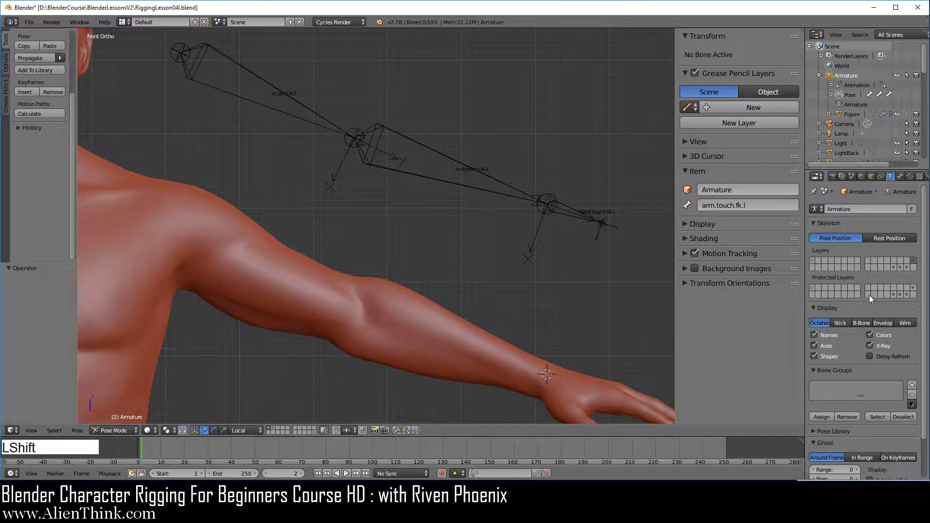
pyautogui.keyDown('shift'); pyautogui.click(908, 268); pyautogui.keyUp('shift')
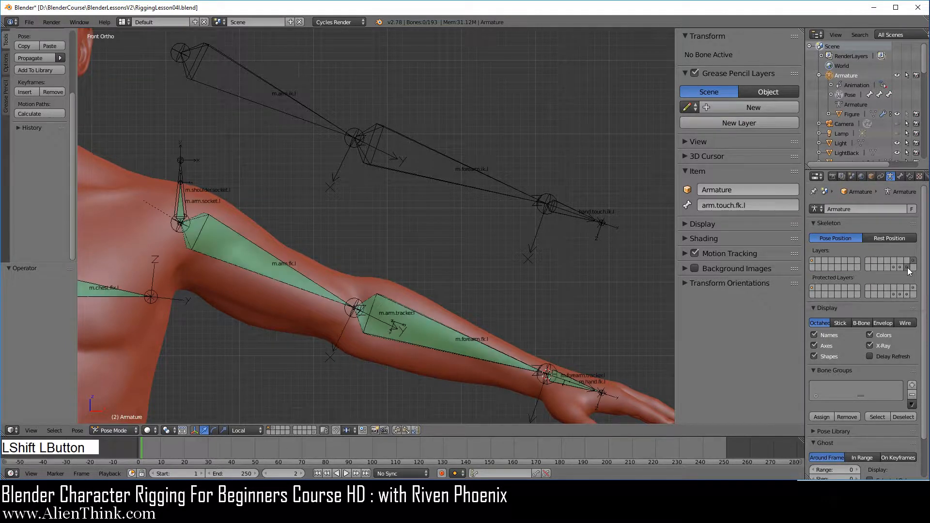
# Add a Copy Transforms constraint to m.hand.fk.l targeting hand.touch.ik.l, and name the constraint "ik"
pyautogui.rightClick(566, 379)
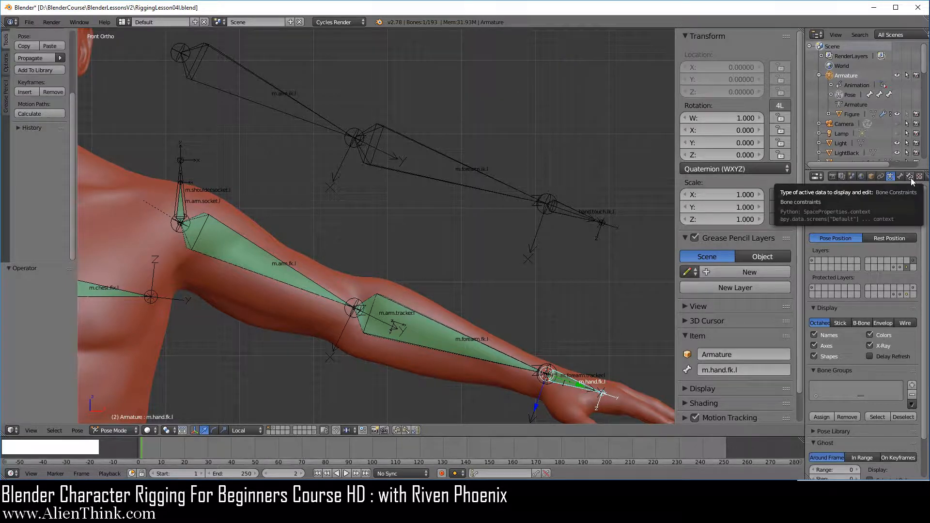
pyautogui.click(910, 177)
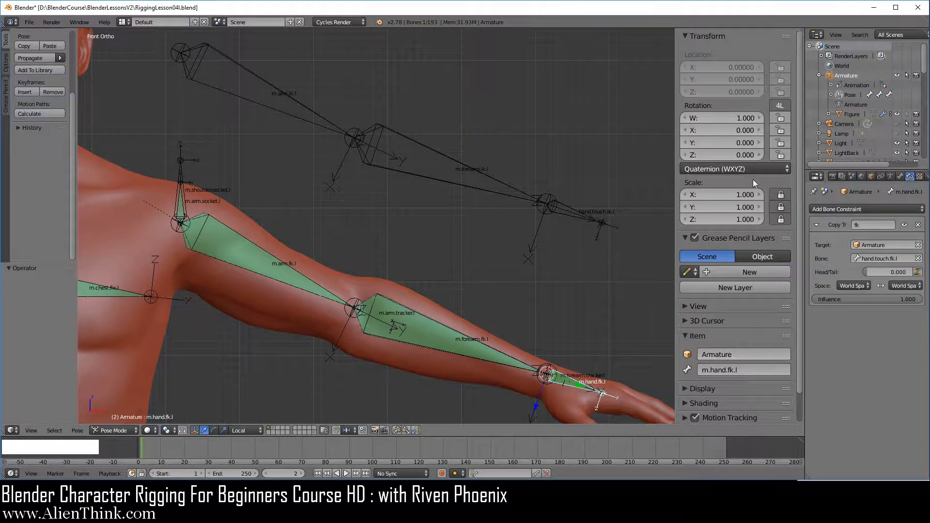
pyautogui.rightClick(569, 216)
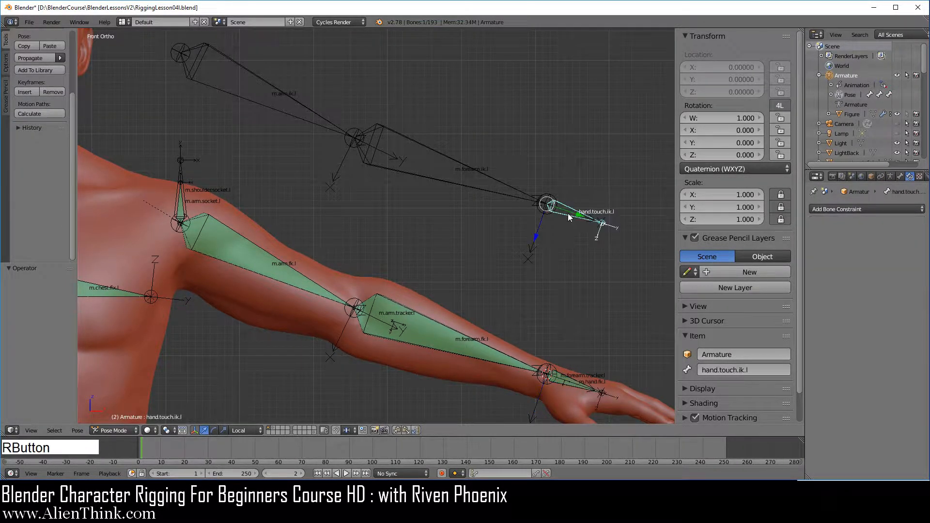
pyautogui.press('shift')
pyautogui.keyDown('shift'); pyautogui.rightClick(566, 382); pyautogui.keyUp('shift')
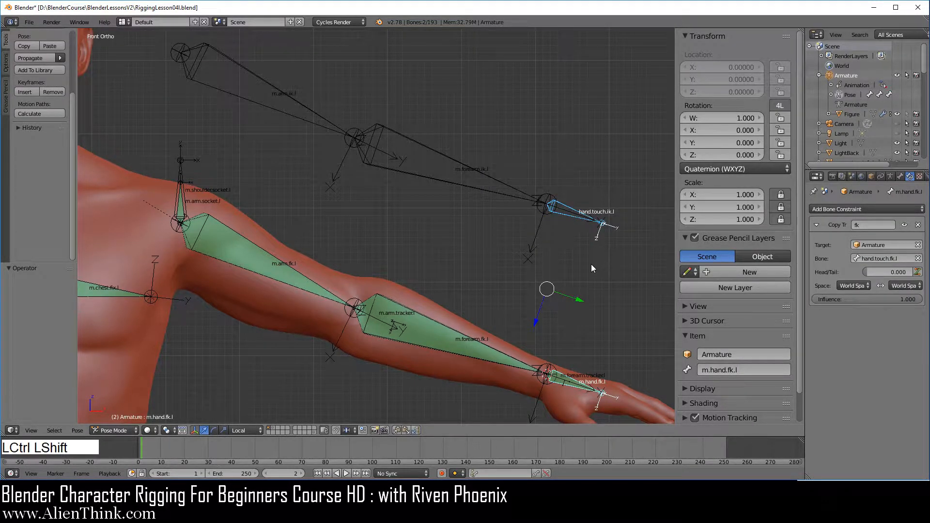
pyautogui.hotkey('ctrl', 'shift', 'c')
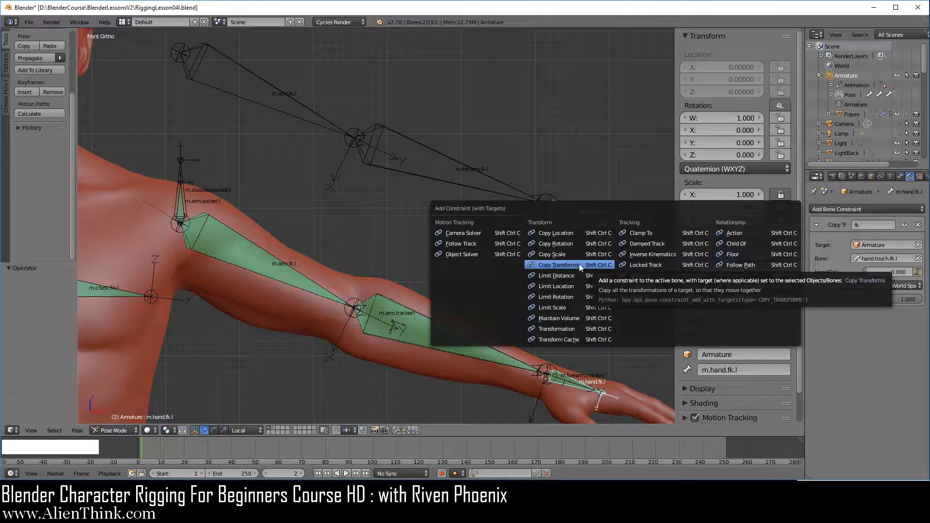
pyautogui.click(580, 264)
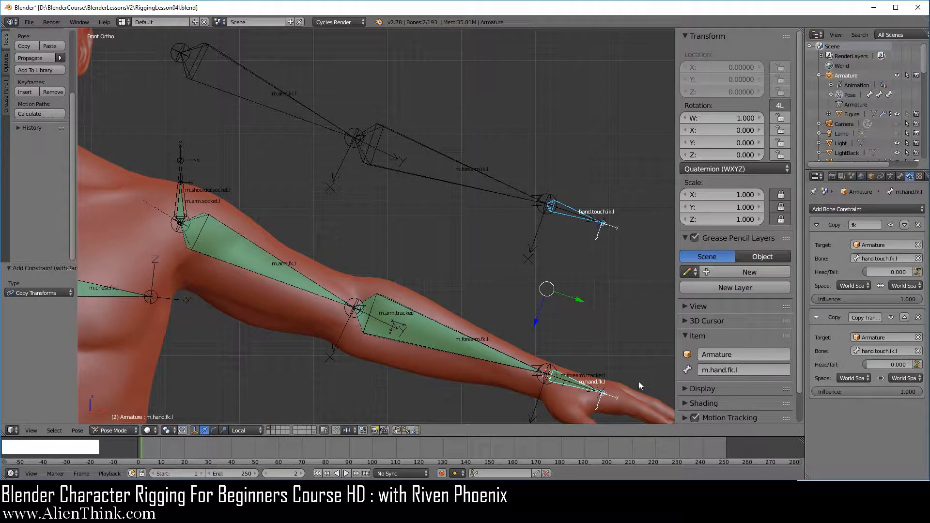
pyautogui.click(862, 318)
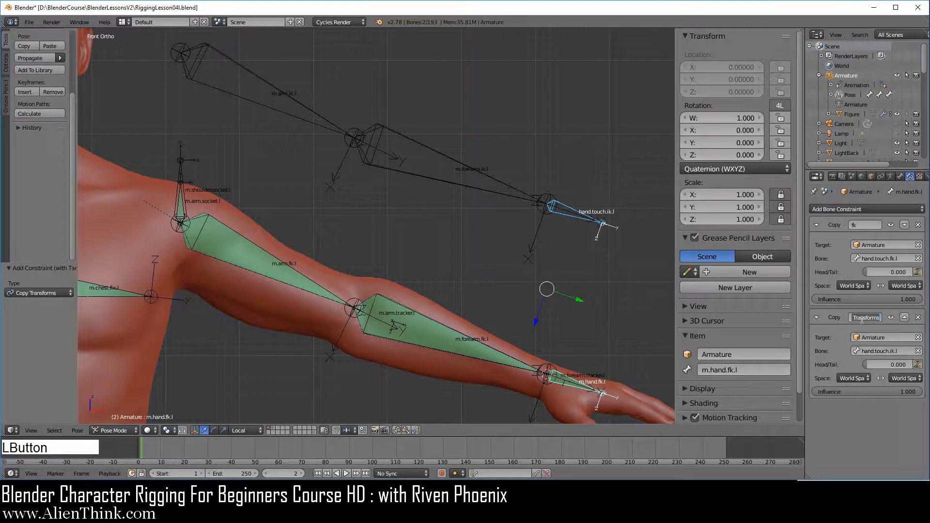
pyautogui.write('ik')
pyautogui.press('Return')
# Add a Copy Transforms constraint to m.forearm.fk.l targeting m.forearm.ik.l, and name the constraint "ik"
pyautogui.rightClick(462, 188)
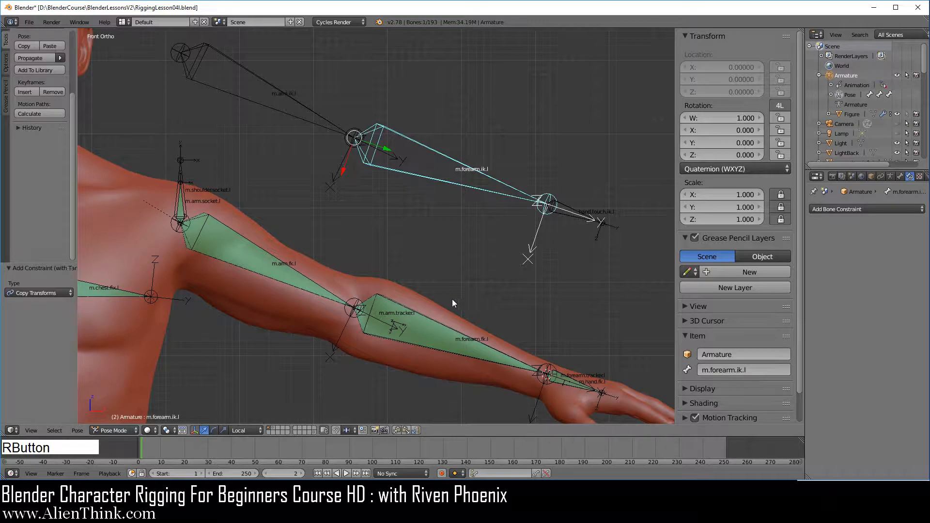
pyautogui.keyDown('shift'); pyautogui.rightClick(443, 330); pyautogui.keyUp('shift')
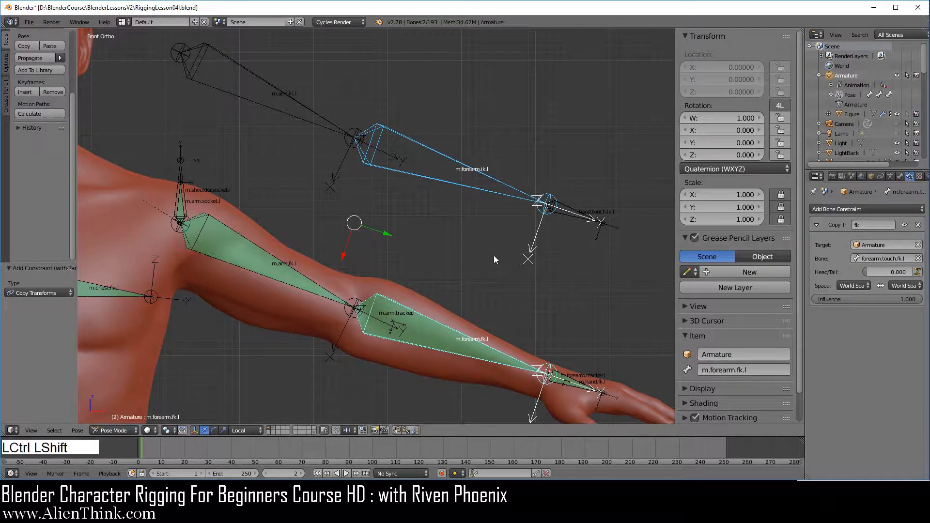
pyautogui.hotkey('ctrl', 'shift', 'c')
pyautogui.click(493, 255)
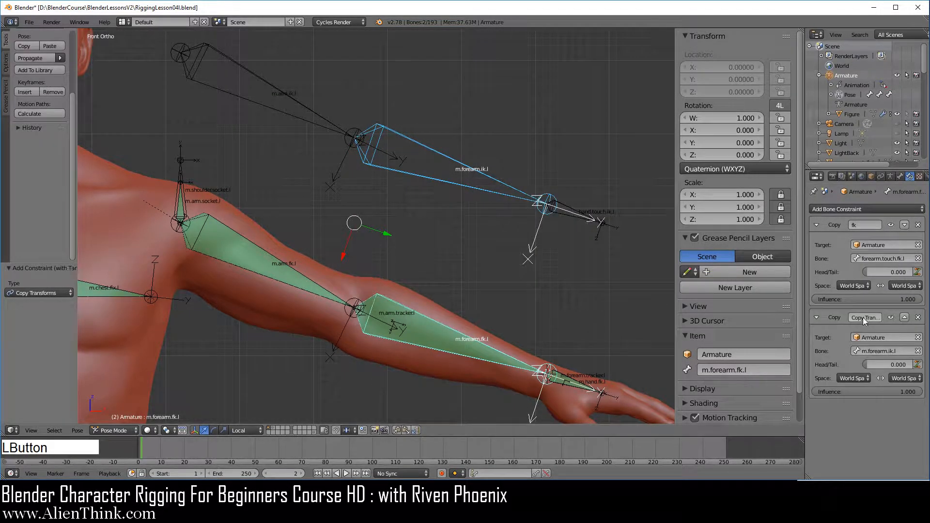
pyautogui.write('ik')
pyautogui.press('Return')
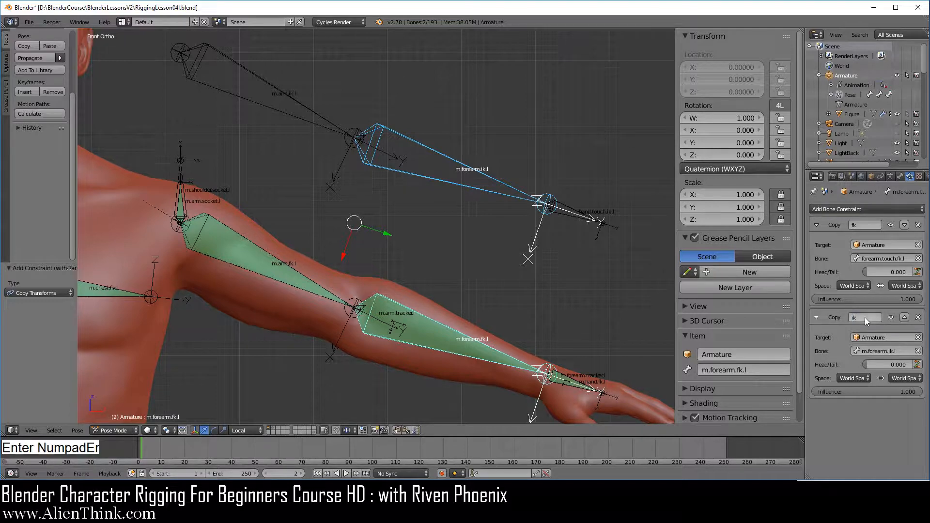
# Add a Copy Transforms constraint to m.arm.fk.l targeting m.arm.ik.l, and name the constraint "ik"
pyautogui.rightClick(312, 127)
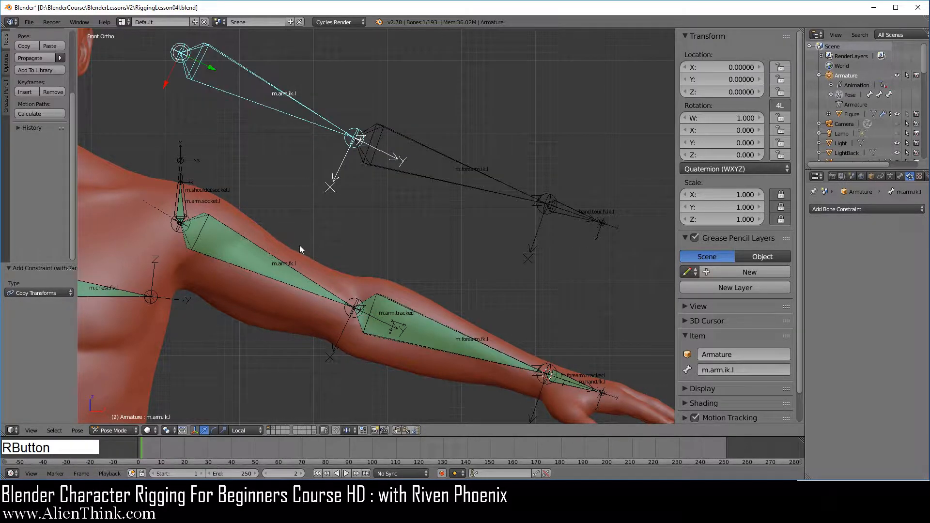
pyautogui.keyDown('shift'); pyautogui.rightClick(282, 273); pyautogui.keyUp('shift')
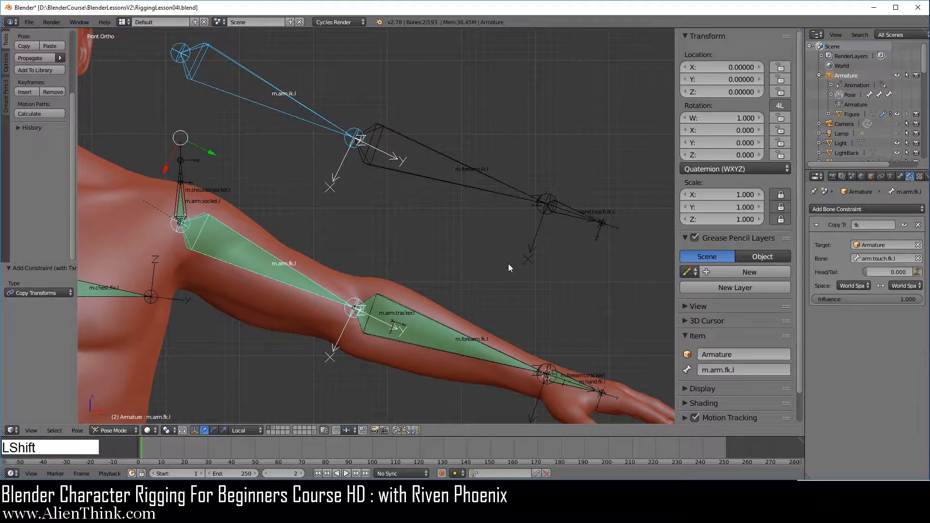
pyautogui.hotkey('ctrl', 'shift', 'c')
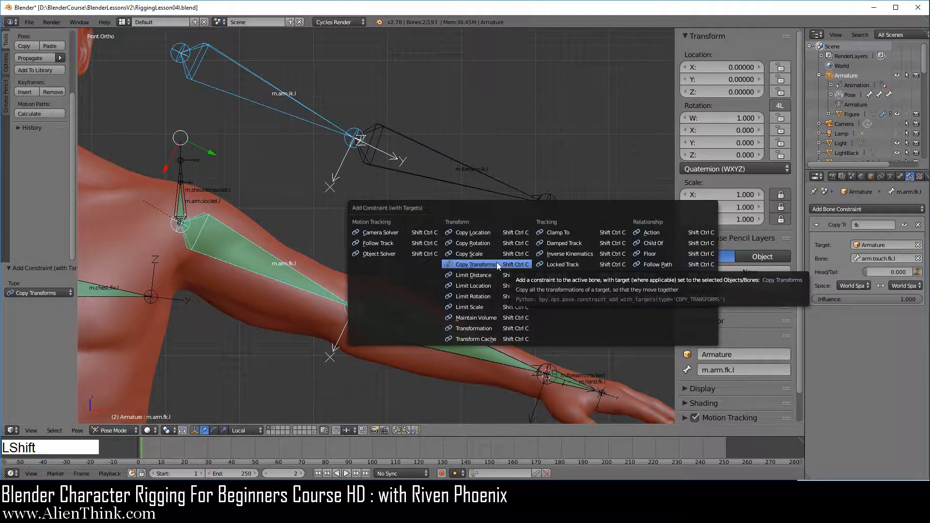
pyautogui.click(497, 262)
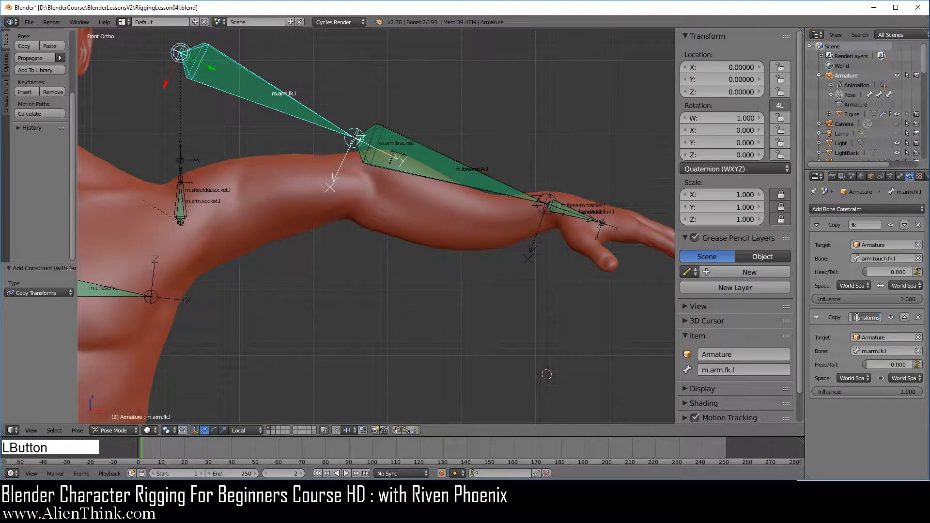
pyautogui.write('ik')
pyautogui.press('Return')
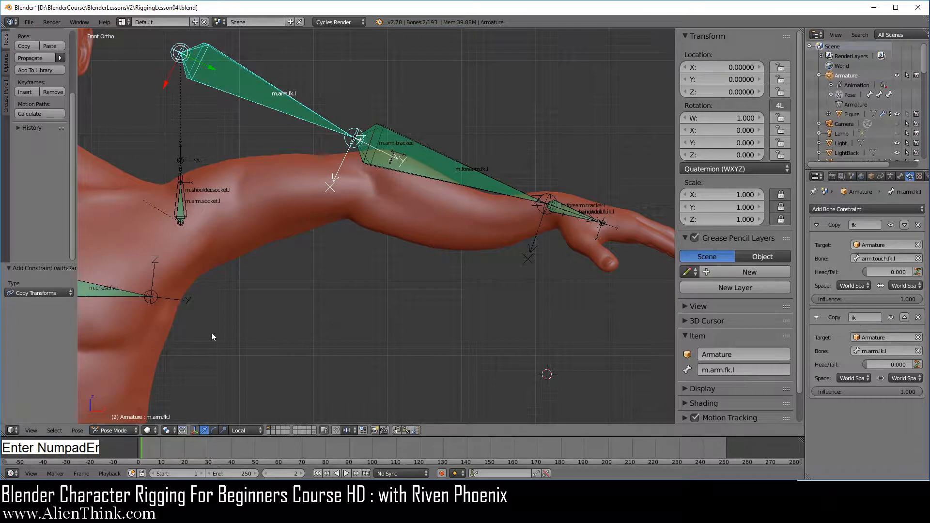
# In Edit Mode, parent the m.arm.ik.l bone to m.arm.socket.l with Keep Offset
pyautogui.click(112, 429)
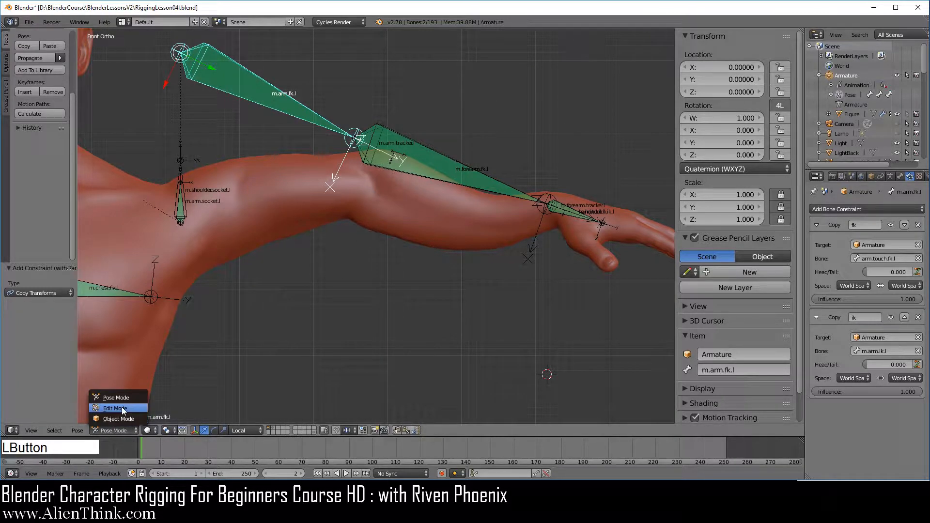
pyautogui.click(121, 409)
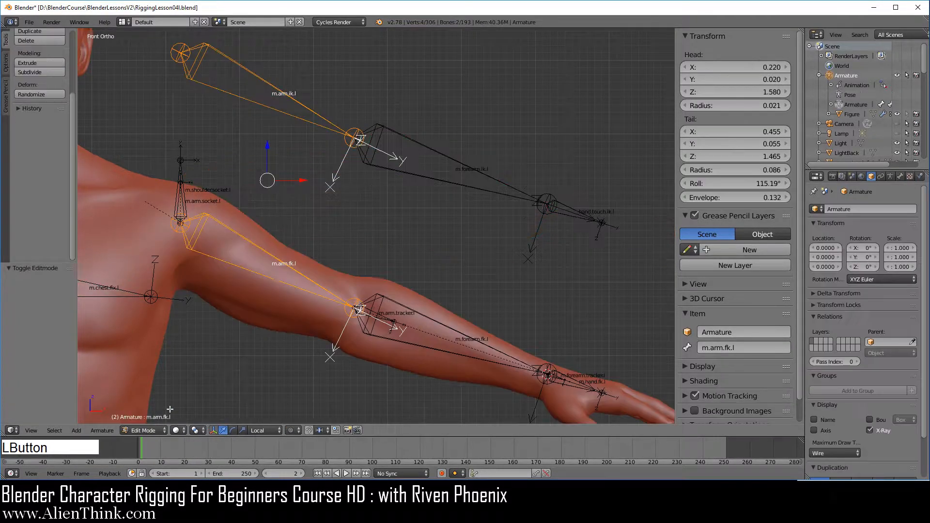
pyautogui.rightClick(290, 115)
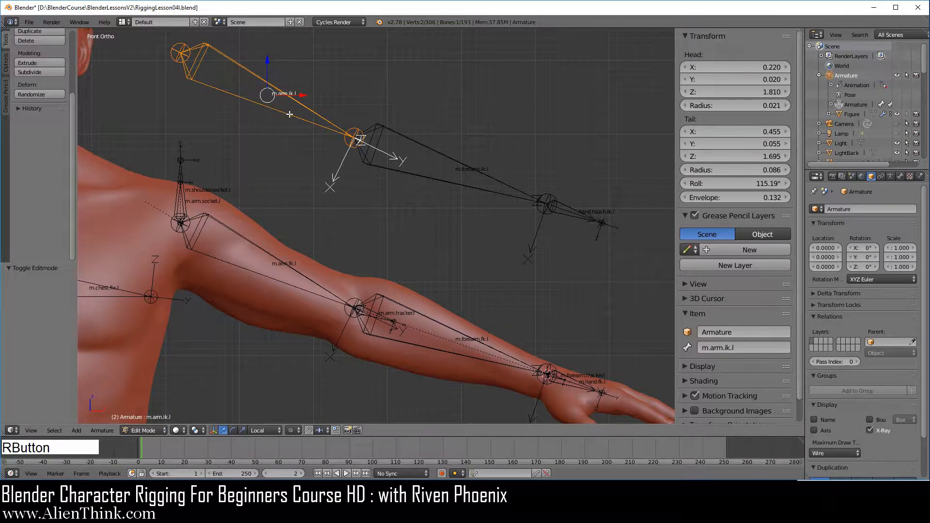
pyautogui.rightClick(181, 201)
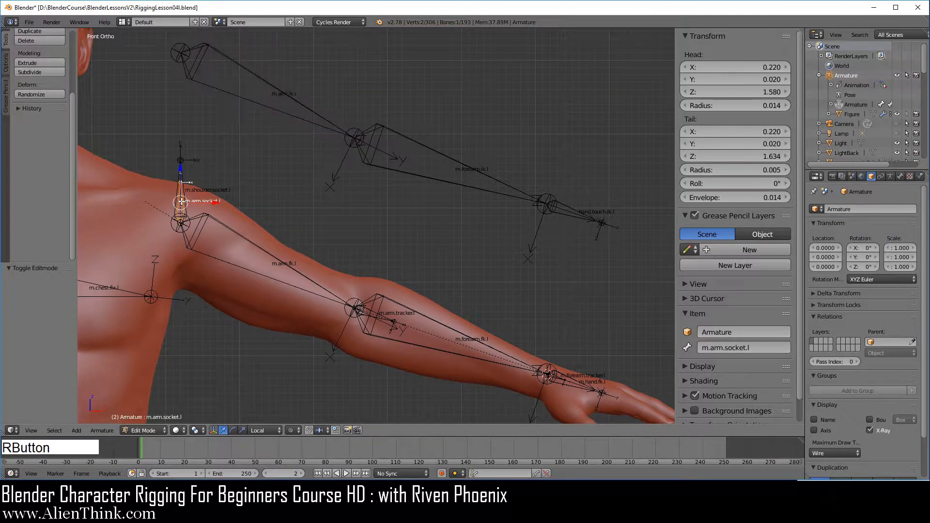
pyautogui.rightClick(269, 109)
pyautogui.scroll(5, 233, 235)
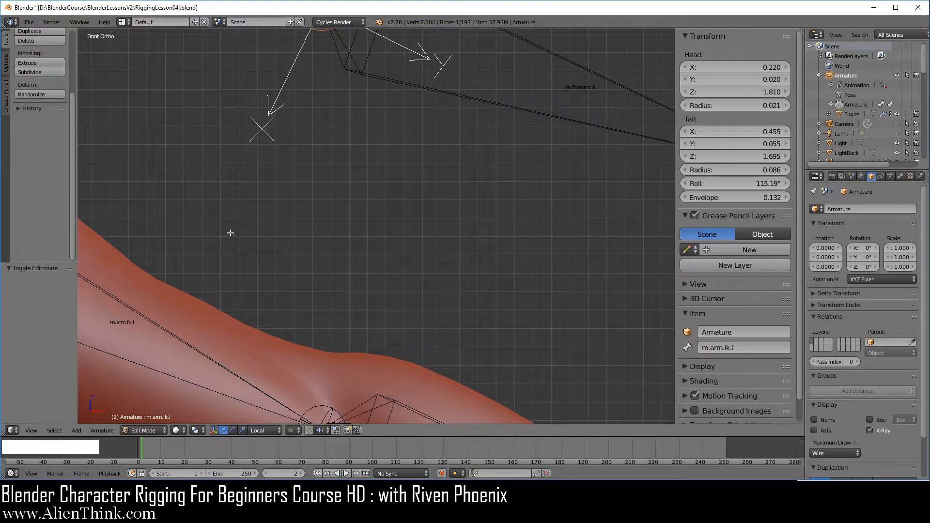
pyautogui.keyDown('shift'); pyautogui.moveTo(173, 197); pyautogui.dragTo(544, 257, button='middle'); pyautogui.keyUp('shift')
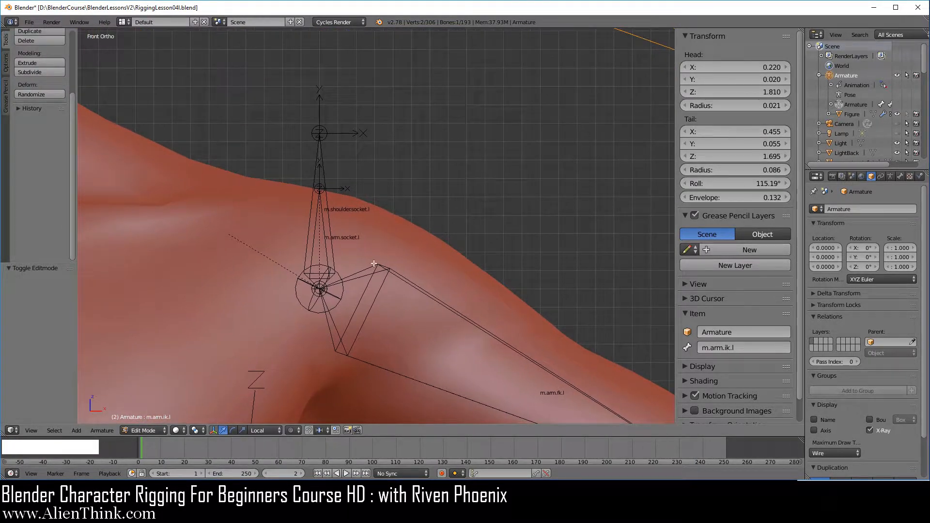
pyautogui.keyDown('shift'); pyautogui.rightClick(322, 220); pyautogui.keyUp('shift')
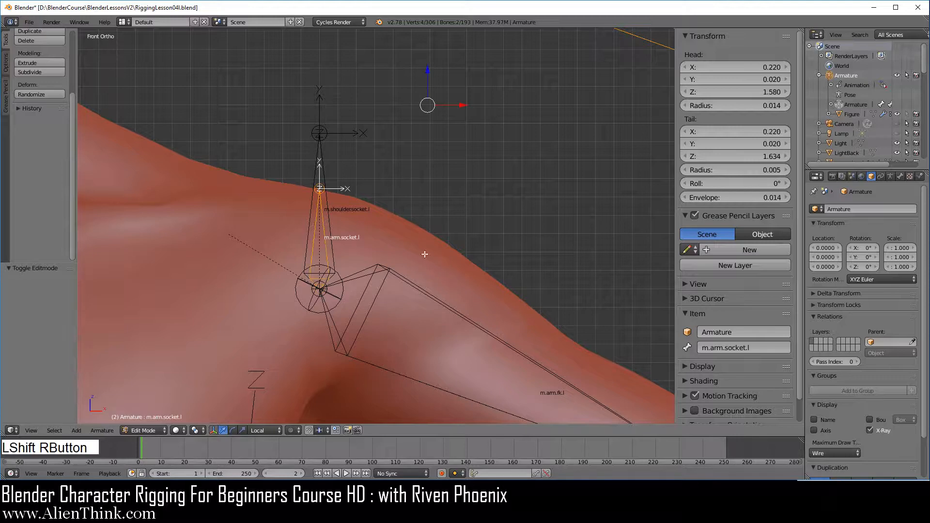
pyautogui.hotkey('ctrl', 'p')
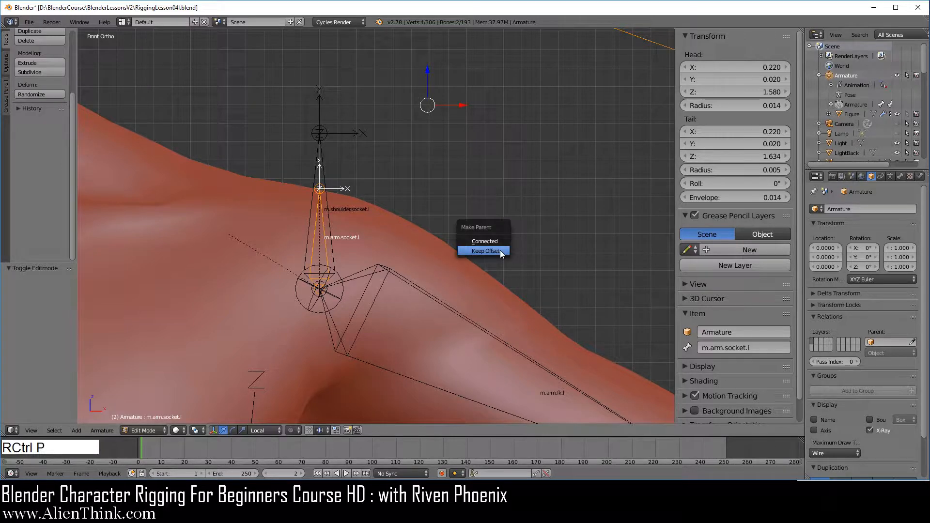
pyautogui.click(486, 251)
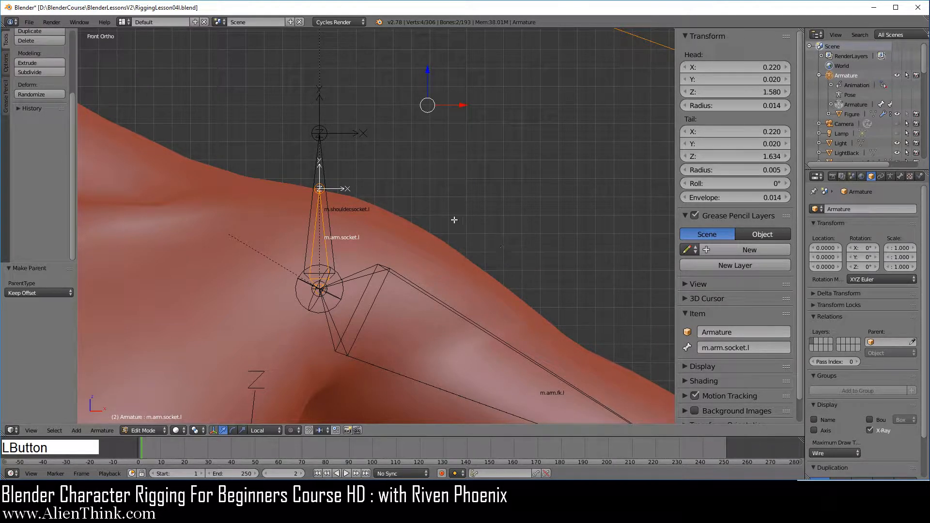
pyautogui.scroll(-4, 452, 219)
pyautogui.scroll(-1, 449, 224)
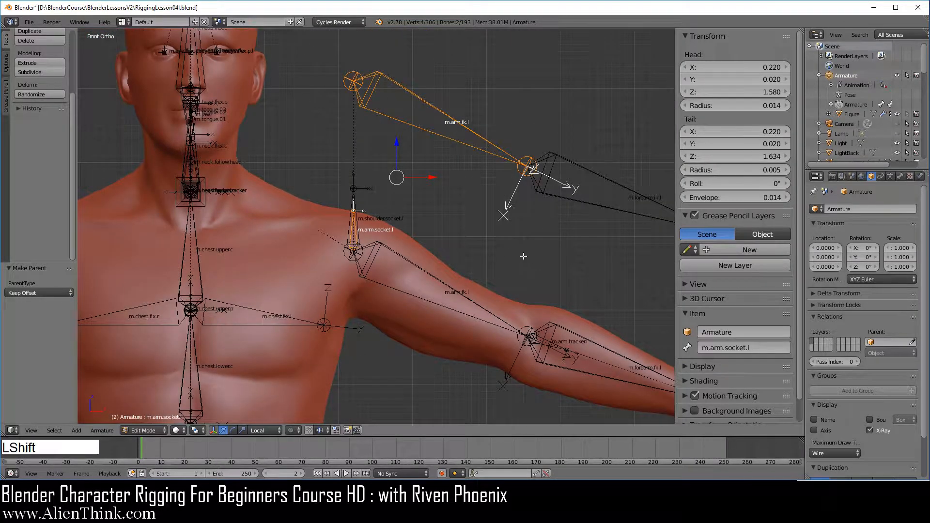
pyautogui.keyDown('shift'); pyautogui.moveTo(523, 257); pyautogui.dragTo(369, 232, button='middle'); pyautogui.keyUp('shift')
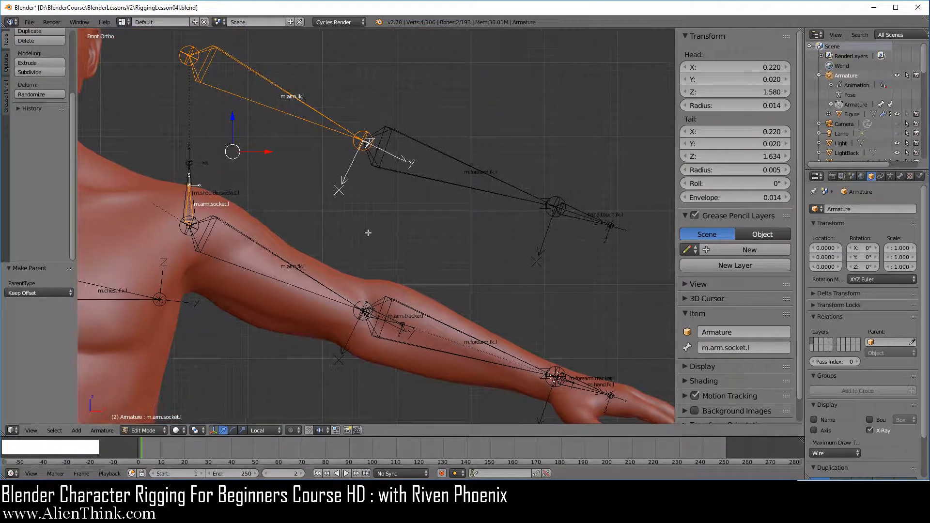
# Move the m.arm.ik.l, m.forearm.ik.l and hand.touch.ik.l bones together by -0.230 along Z, back onto the arm
pyautogui.rightClick(310, 125)
pyautogui.keyDown('shift'); pyautogui.rightClick(447, 185); pyautogui.keyUp('shift')
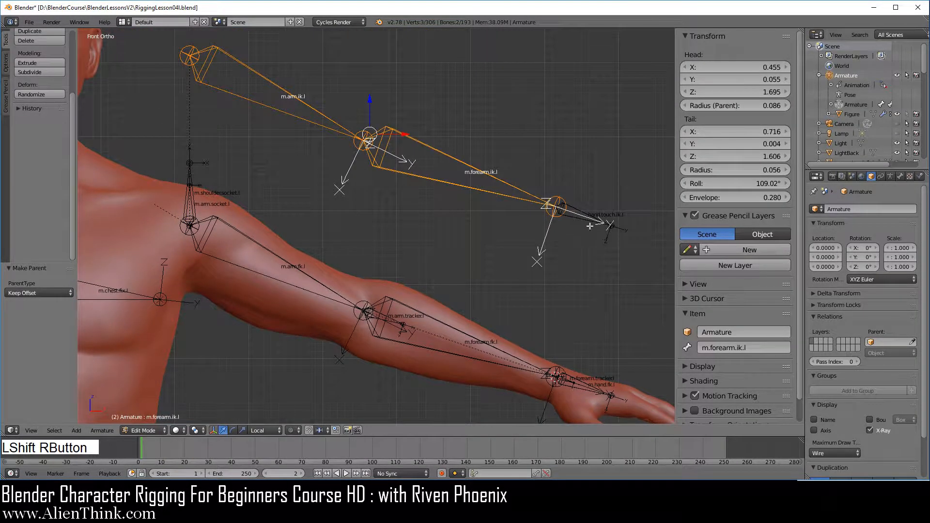
pyautogui.keyDown('shift'); pyautogui.rightClick(583, 219); pyautogui.keyUp('shift')
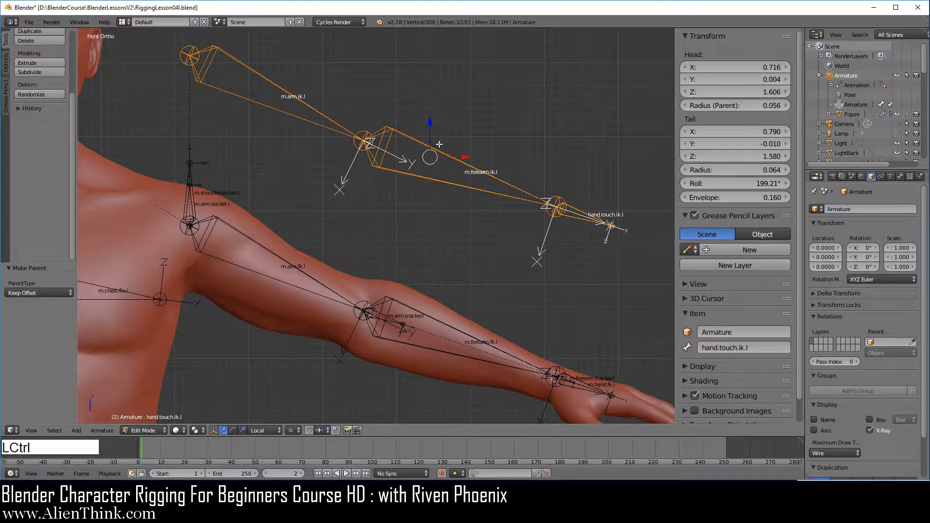
pyautogui.keyDown('ctrl'); pyautogui.moveTo(430, 119); pyautogui.dragTo(431, 290); pyautogui.keyUp('ctrl')
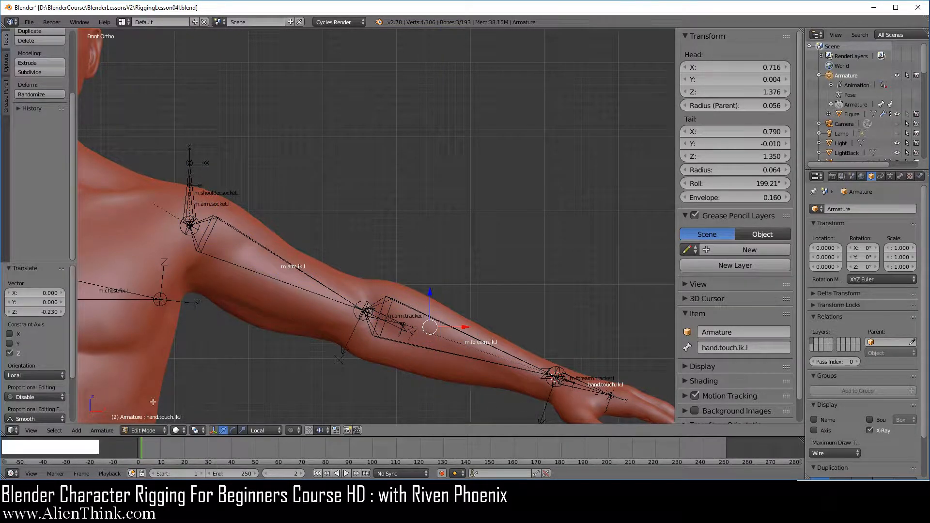
# Switch the armature to Pose Mode and show only its layer 16, which holds the IK arm bones
pyautogui.click(144, 430)
pyautogui.click(146, 399)
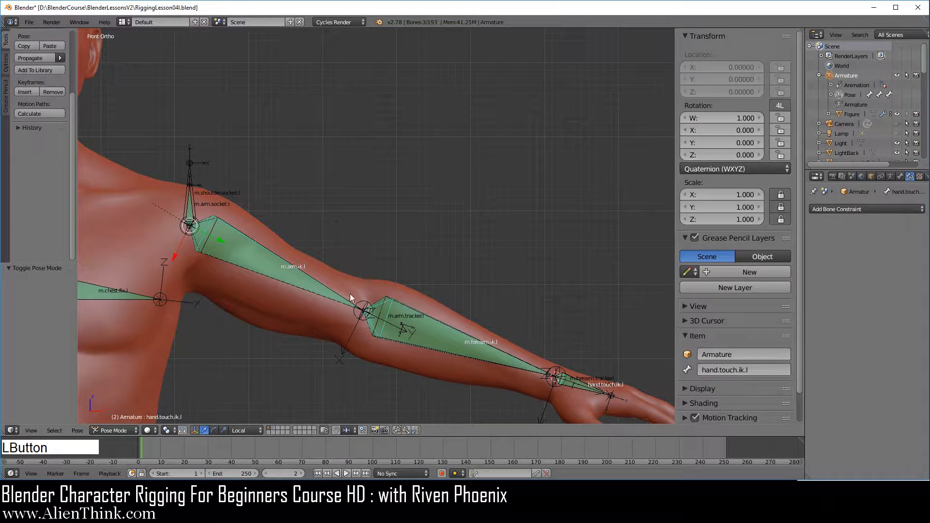
pyautogui.click(892, 177)
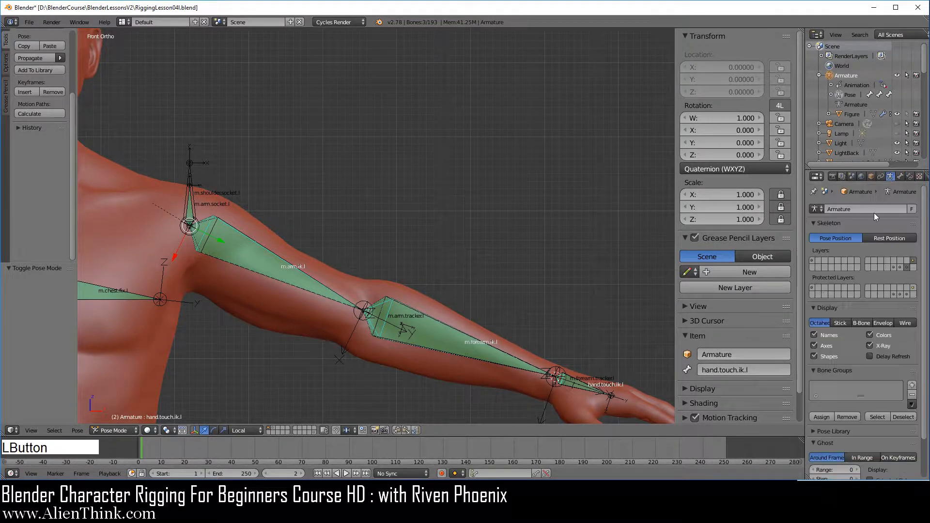
pyautogui.click(915, 262)
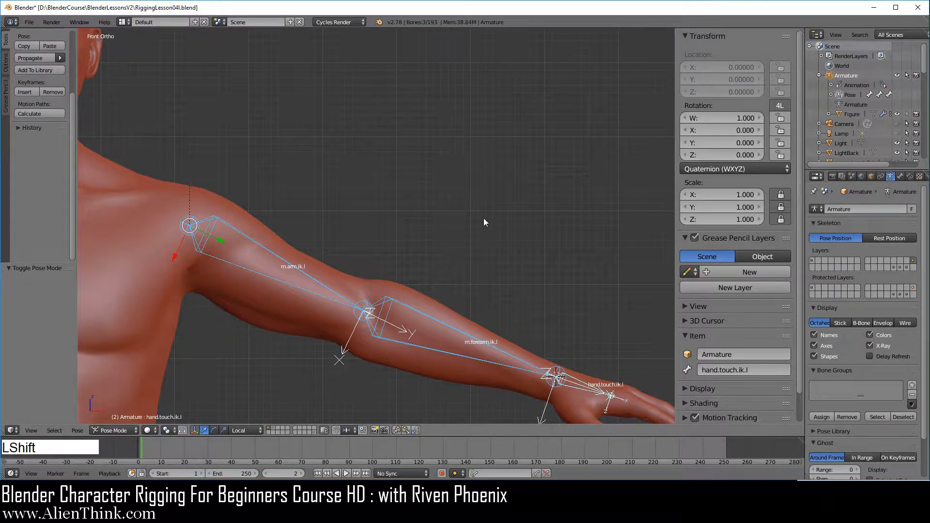
# Test-rotate hand.touch.ik.l, m.forearm.ik.l and m.arm.ik.l one after another, cancelling each rotation
pyautogui.keyDown('shift'); pyautogui.moveTo(484, 218); pyautogui.dragTo(460, 147, button='middle'); pyautogui.keyUp('shift')
pyautogui.rightClick(584, 301)
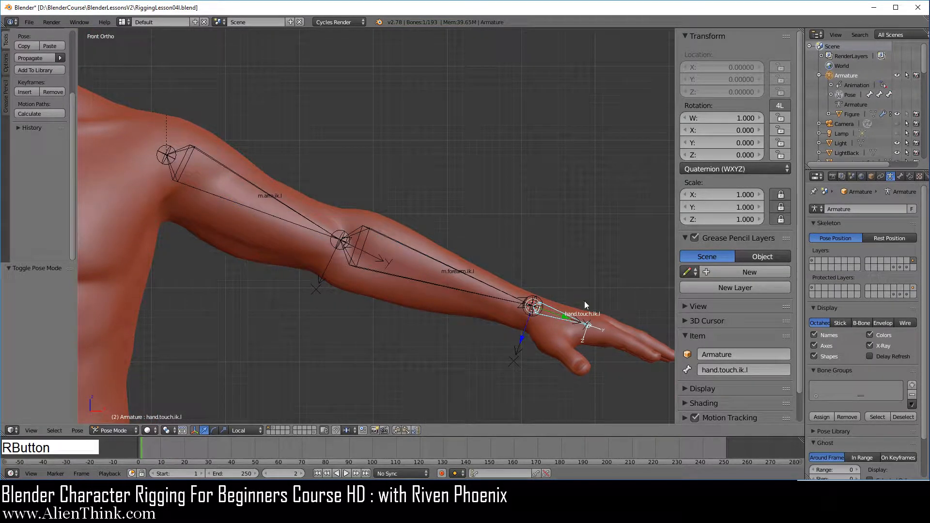
pyautogui.press('r')
pyautogui.rightClick(579, 272)
pyautogui.rightClick(480, 279)
pyautogui.press('r')
pyautogui.rightClick(476, 322)
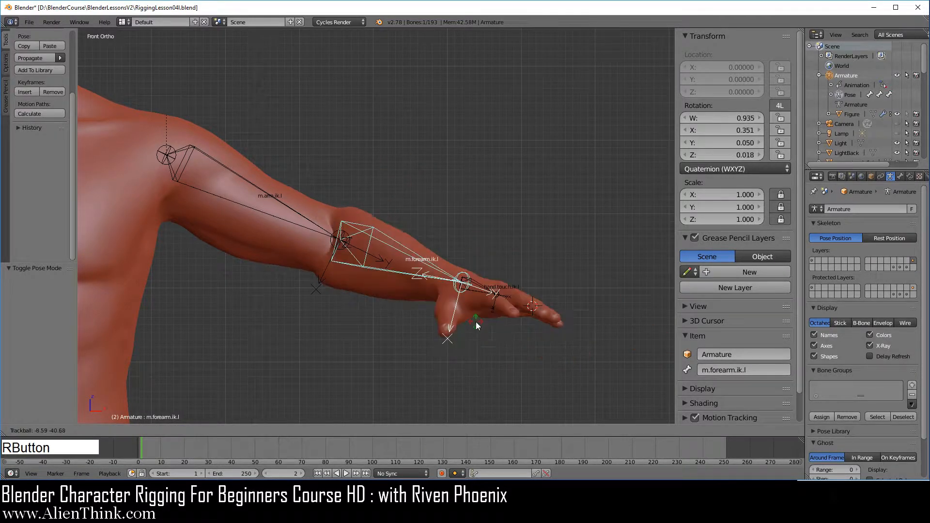
pyautogui.rightClick(286, 207)
pyautogui.press('r')
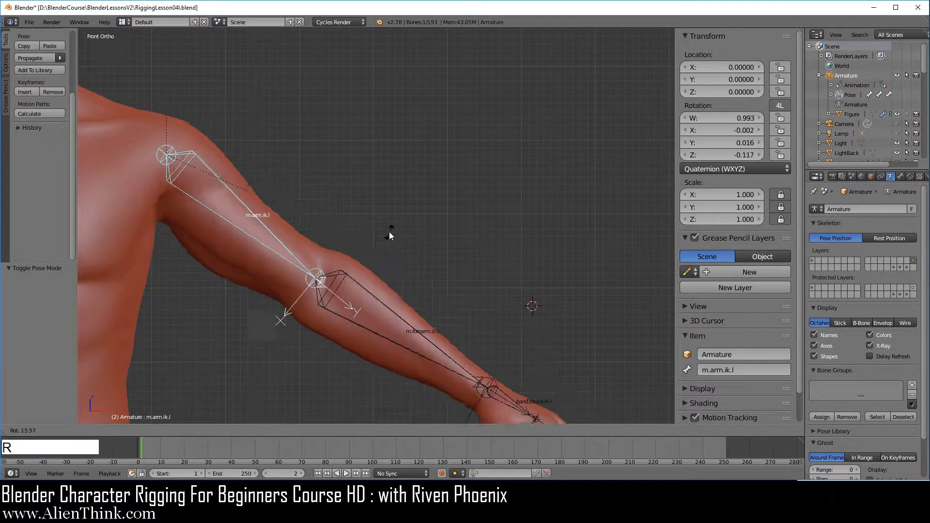
pyautogui.rightClick(409, 314)
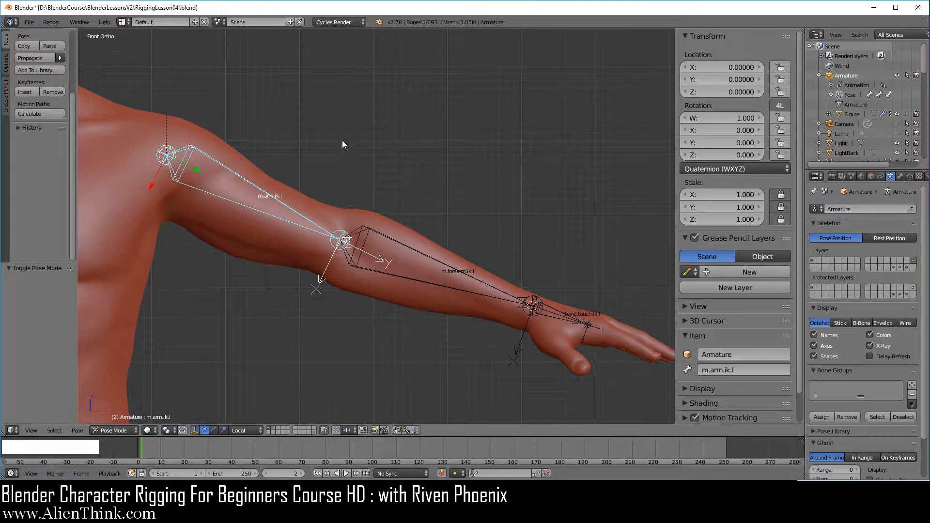
# In Edit Mode, replace the parent of hand.touch.ik.l with the root bone
pyautogui.rightClick(433, 261)
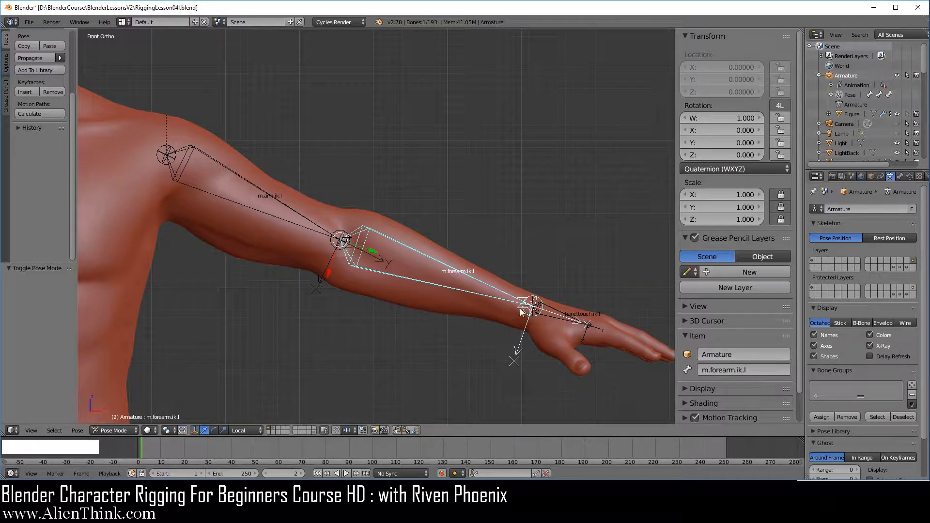
pyautogui.rightClick(551, 310)
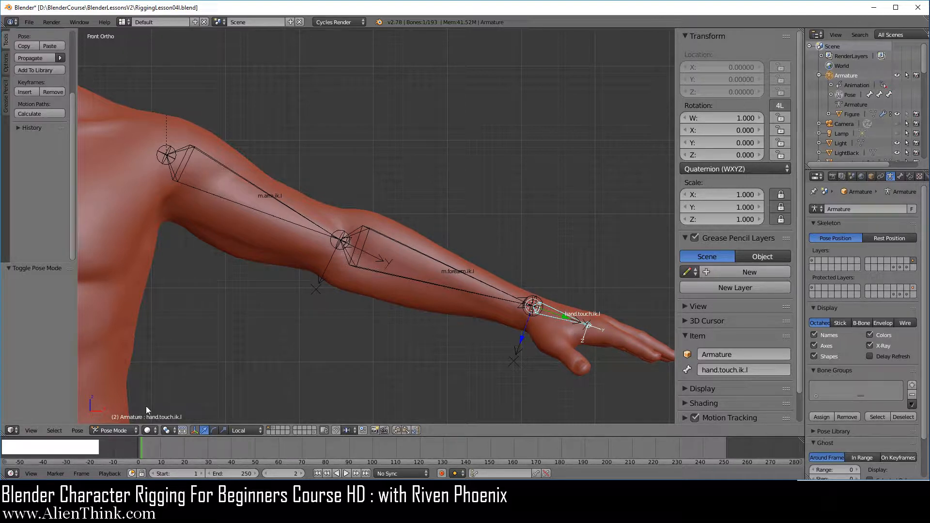
pyautogui.click(113, 430)
pyautogui.click(125, 412)
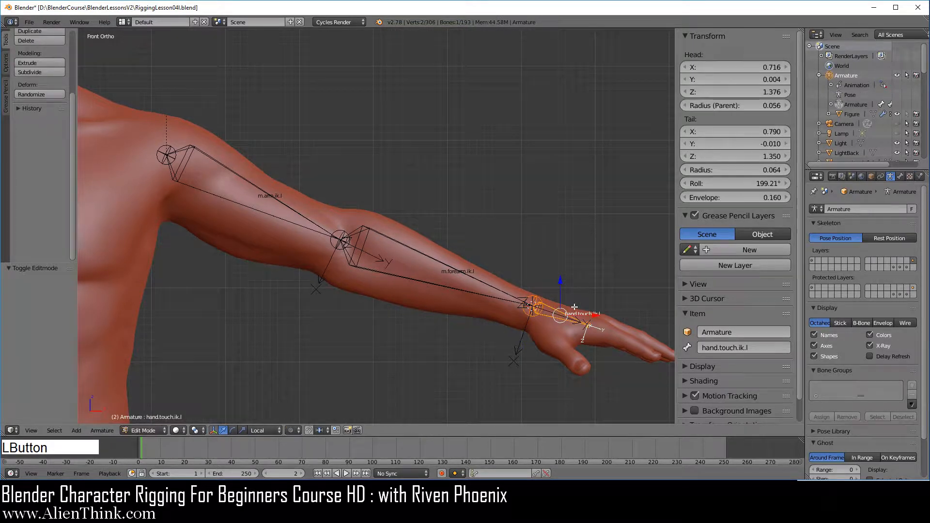
pyautogui.click(900, 176)
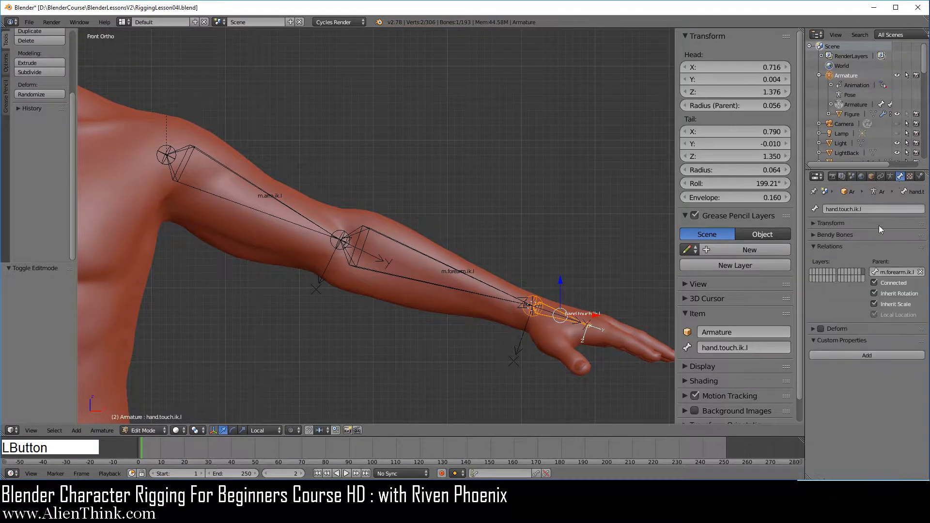
pyautogui.click(920, 272)
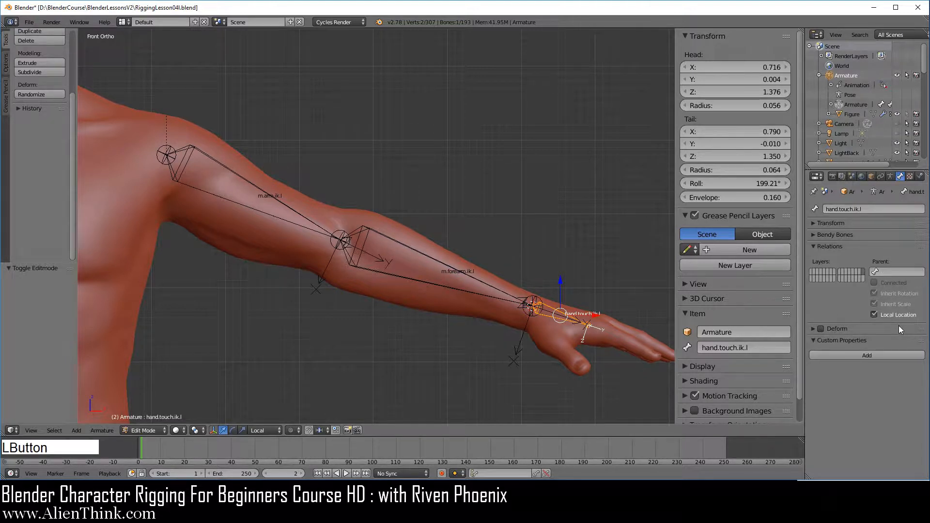
pyautogui.click(893, 271)
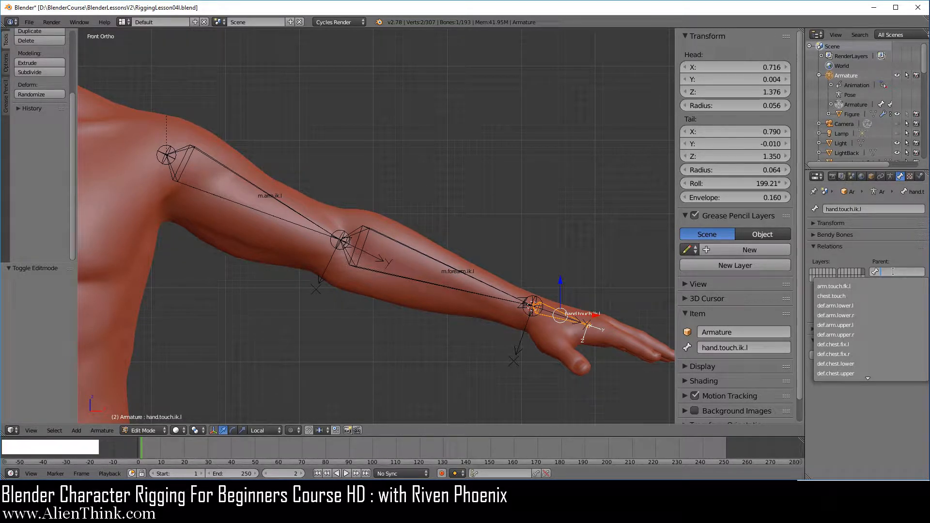
pyautogui.write('roo')
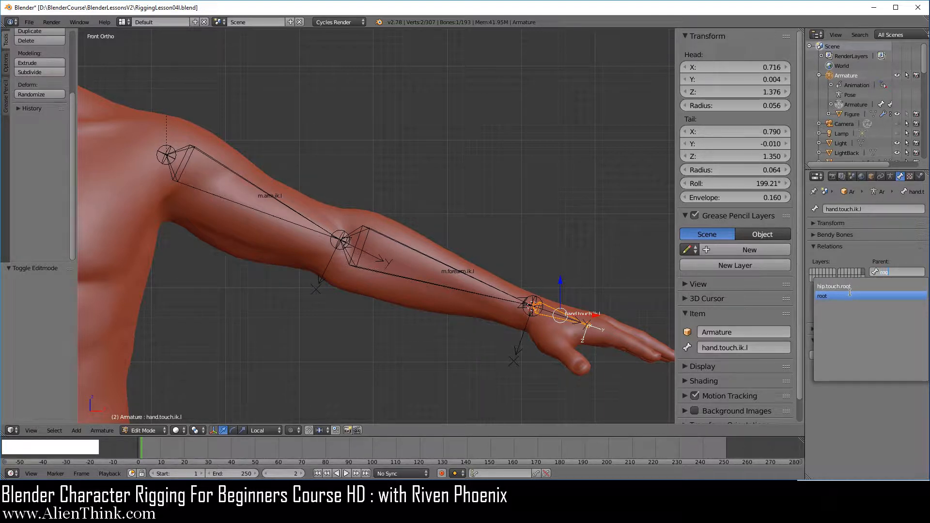
pyautogui.click(865, 297)
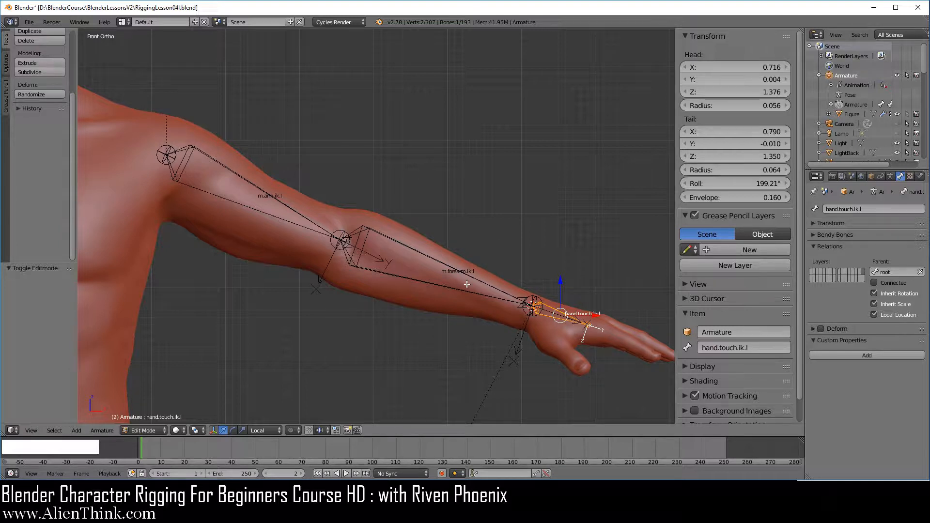
# In Pose Mode, add an Inverse Kinematics constraint to m.forearm.ik.l targeting hand.touch.ik.l
pyautogui.click(146, 430)
pyautogui.click(153, 396)
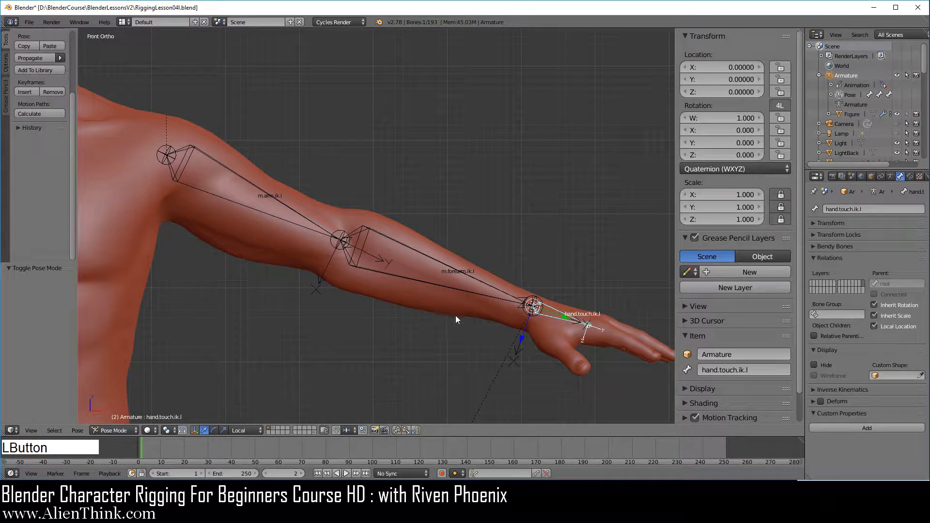
pyautogui.rightClick(553, 314)
pyautogui.press('shift')
pyautogui.keyDown('shift'); pyautogui.rightClick(462, 273); pyautogui.keyUp('shift')
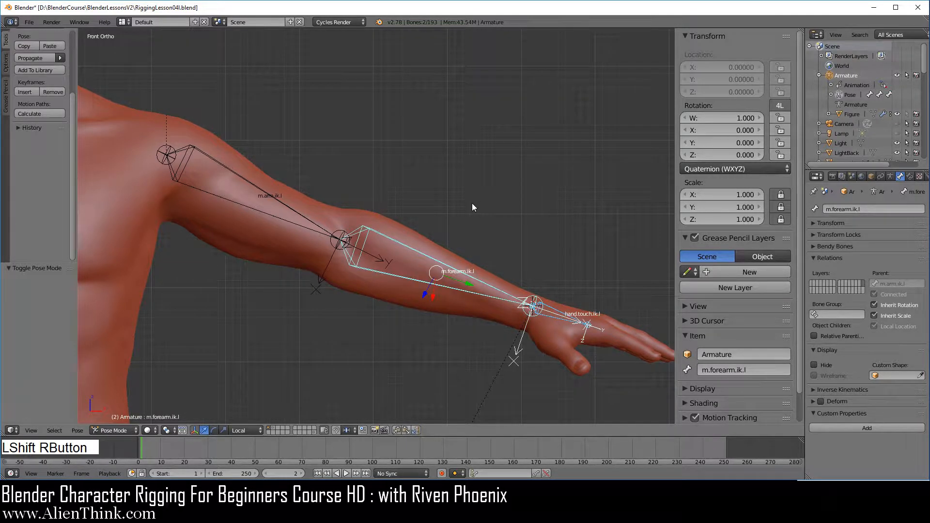
pyautogui.hotkey('shift', 'ctrl', 'c')
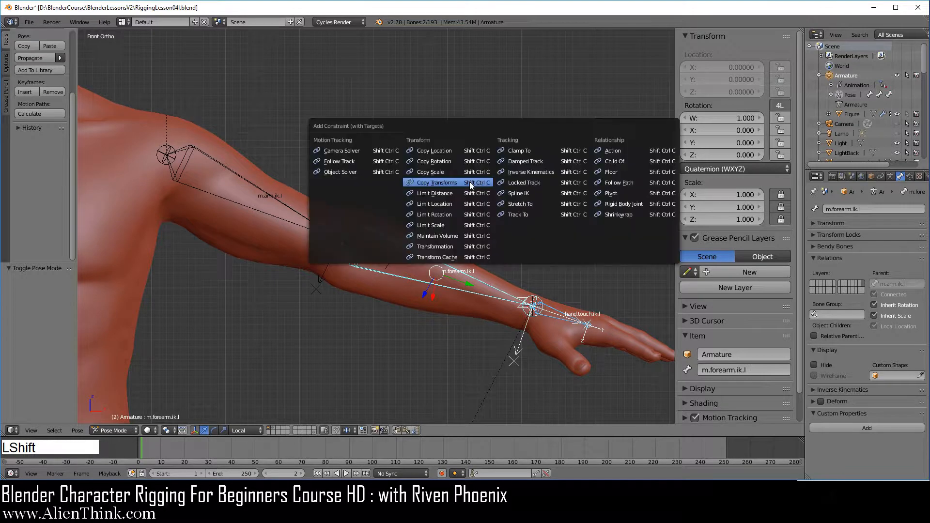
pyautogui.click(522, 171)
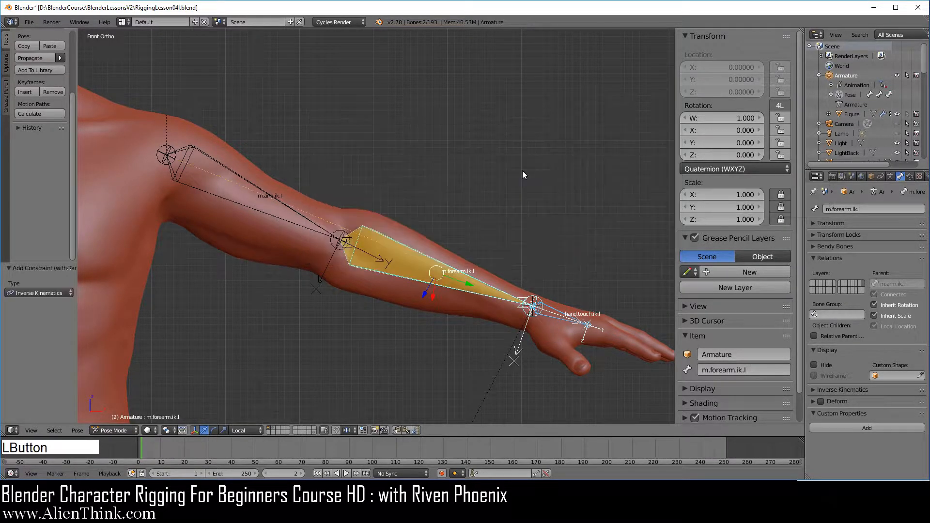
# Set the Chain Length of the IK constraint on m.forearm.ik.l to 2
pyautogui.rightClick(429, 269)
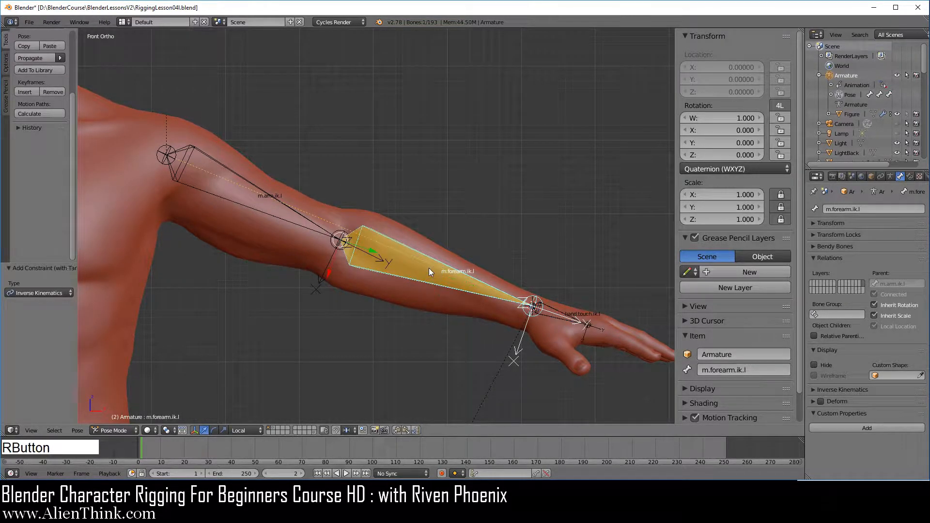
pyautogui.click(913, 178)
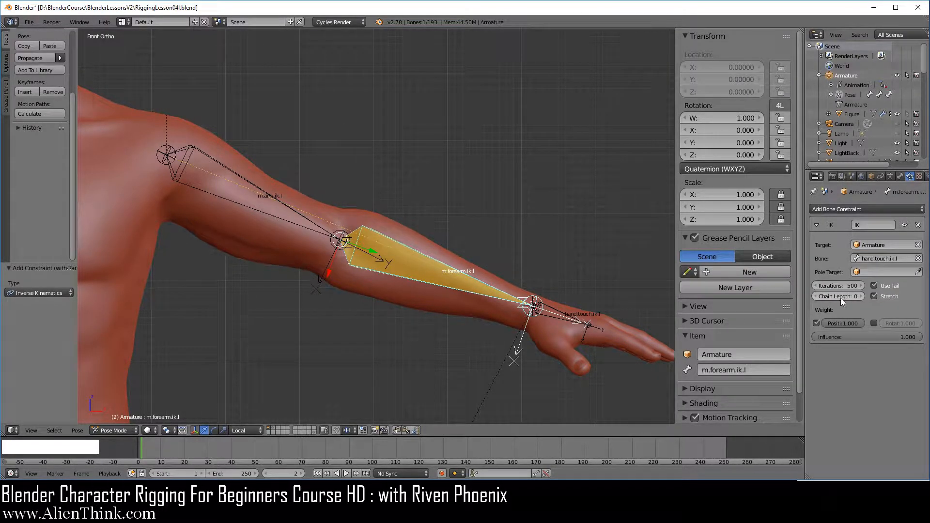
pyautogui.click(862, 294)
pyautogui.click(862, 295)
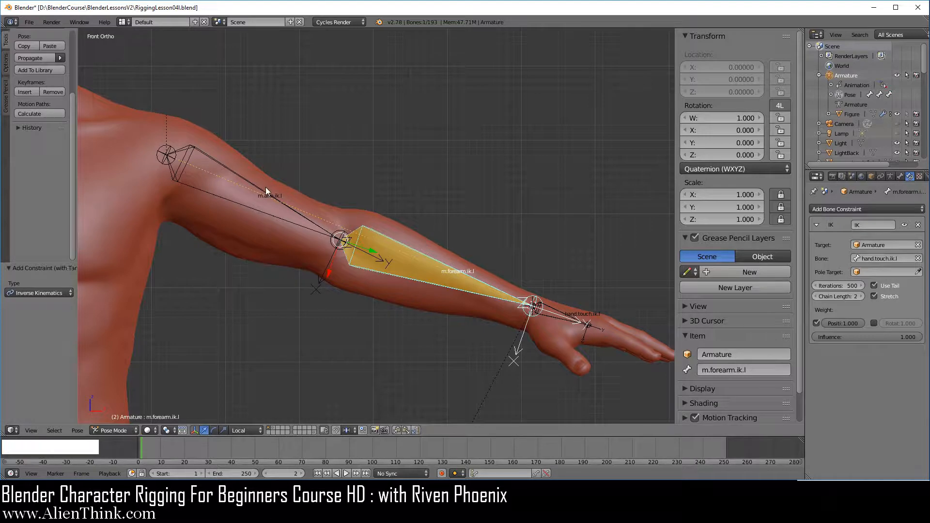
# Test the IK chain by moving hand.touch.ik.l, then cancel the move
pyautogui.rightClick(550, 312)
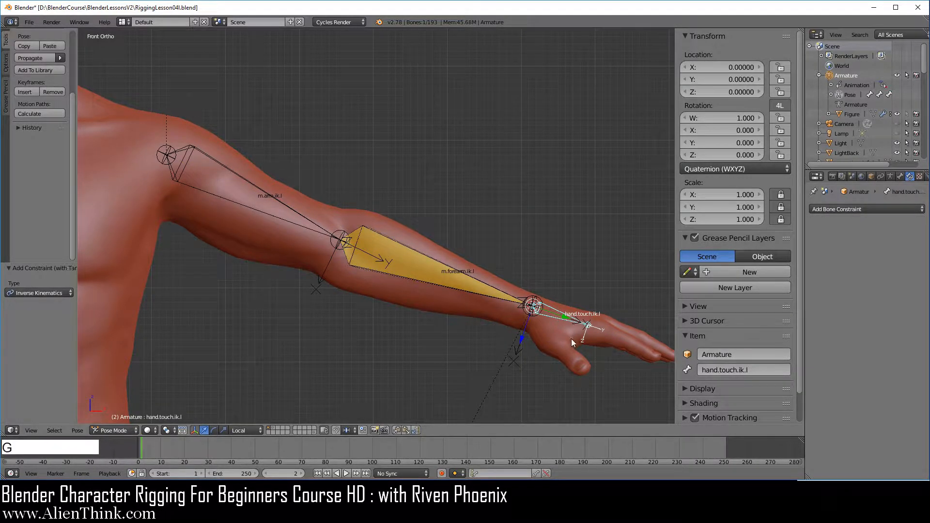
pyautogui.press('g')
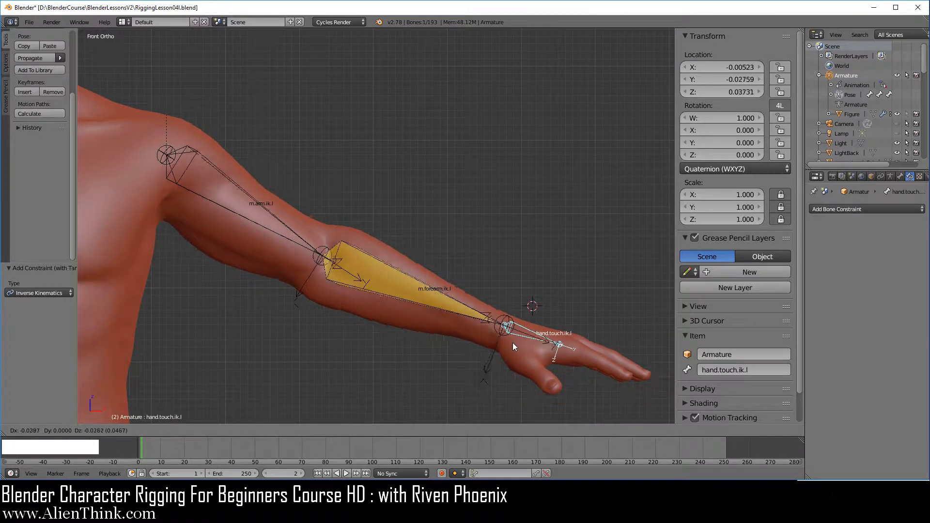
pyautogui.rightClick(561, 328)
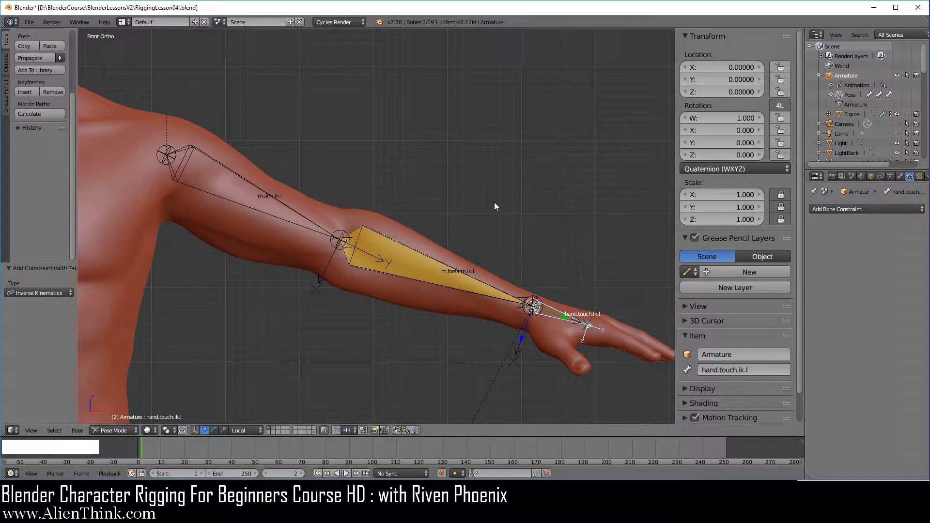
# Lock the Y and Z axes in the Inverse Kinematics settings of m.forearm.ik.l, leaving X free
pyautogui.rightClick(407, 263)
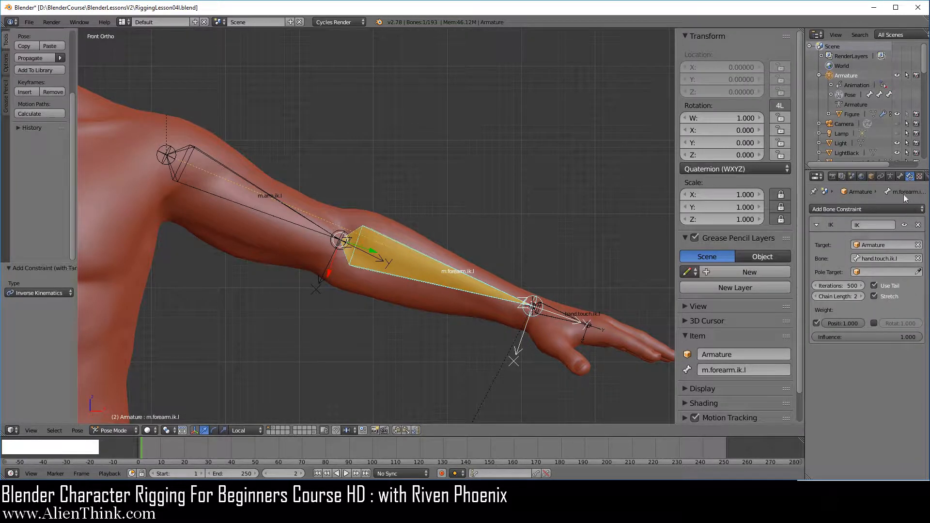
pyautogui.click(900, 177)
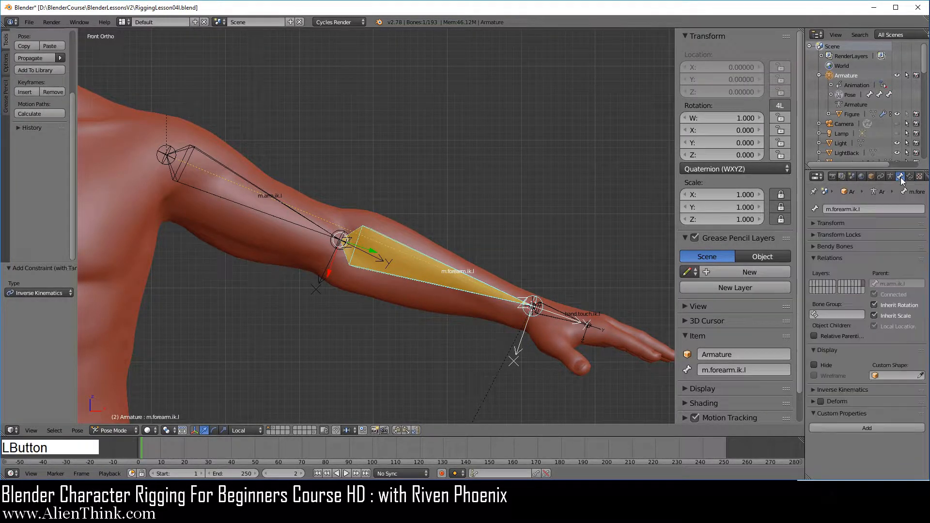
pyautogui.click(813, 389)
pyautogui.scroll(-3, 844, 395)
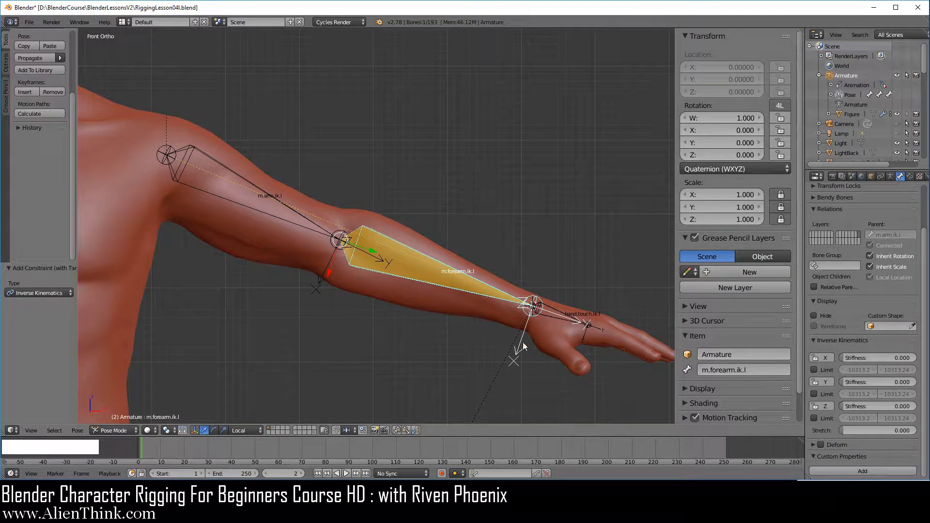
pyautogui.click(825, 382)
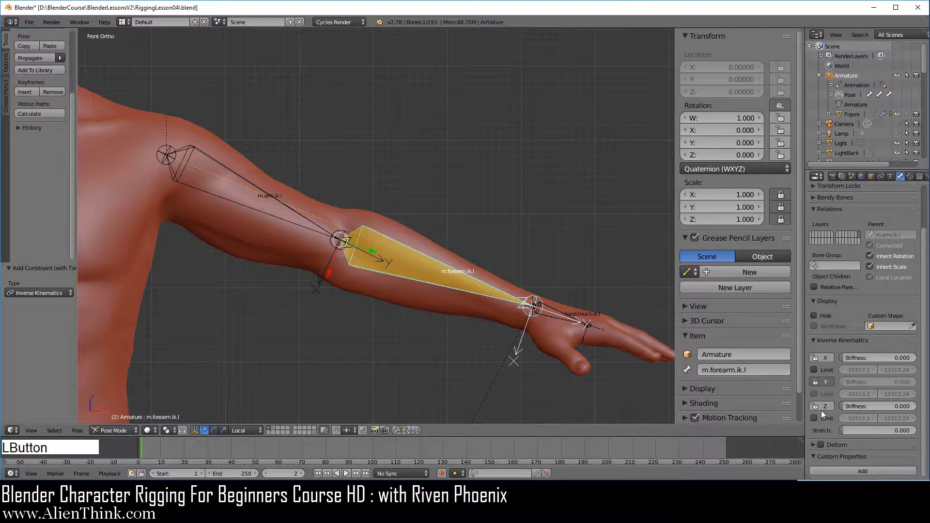
pyautogui.click(821, 406)
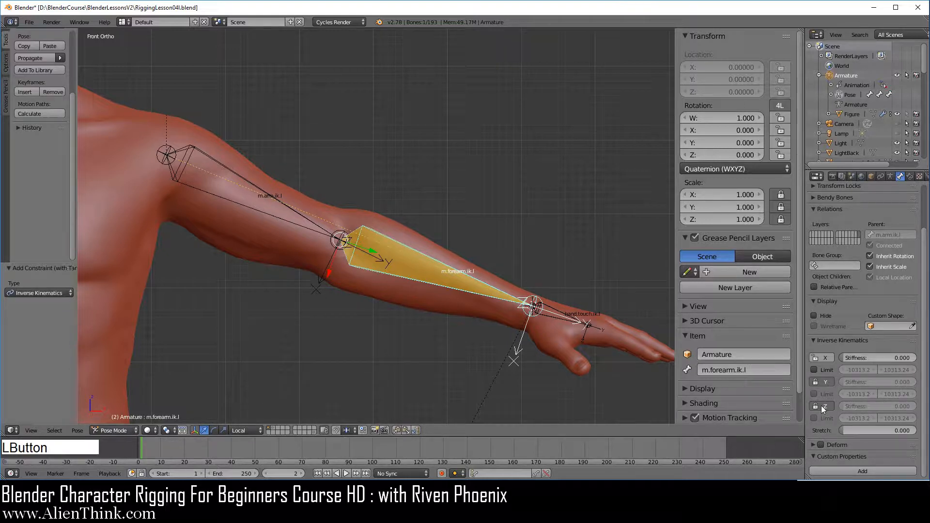
# Move hand.touch.ik.l about 0.15 units toward the body to test how the elbow bends
pyautogui.rightClick(558, 309)
pyautogui.press('g')
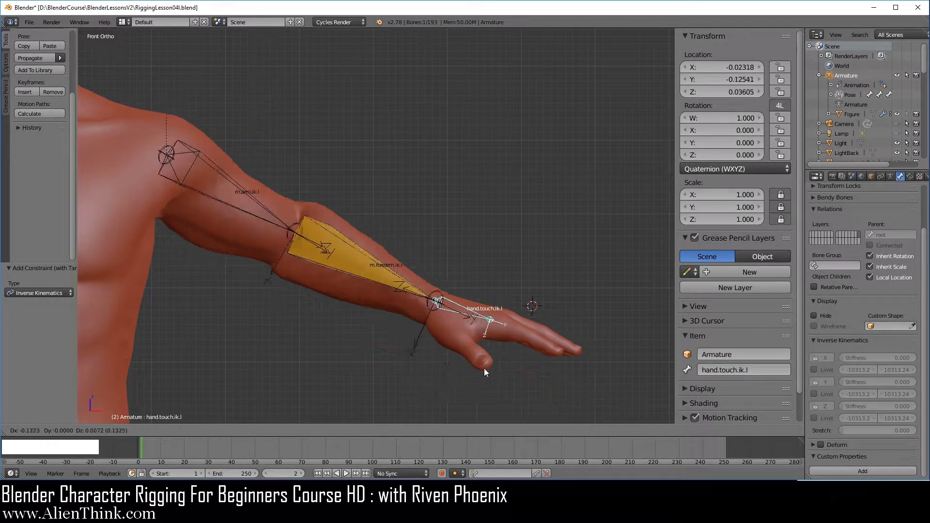
pyautogui.click(456, 349)
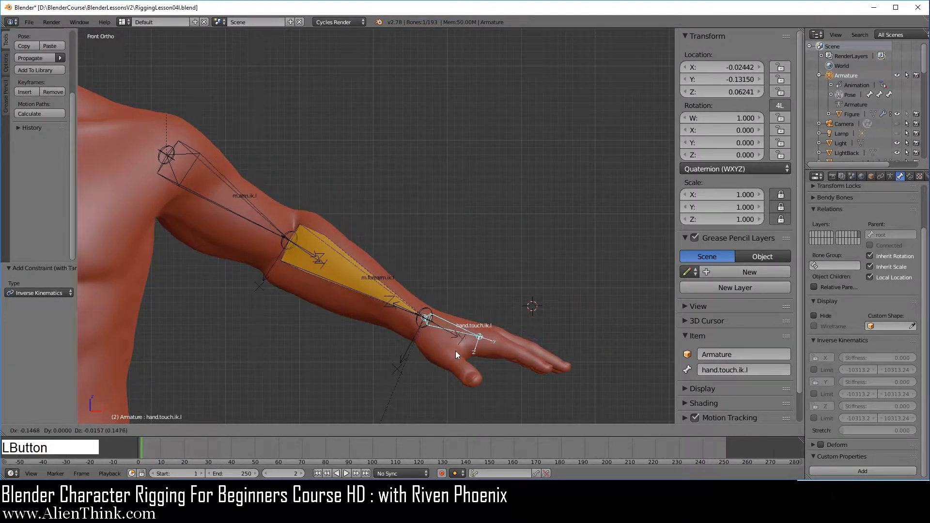
# Move hand.touch.ik.l about 0.14 units further toward the front of the body to test the elbow bend at an angled view
pyautogui.scroll(-3, 461, 333)
pyautogui.keyDown('shift'); pyautogui.moveTo(460, 332); pyautogui.dragTo(441, 331, button='middle'); pyautogui.keyUp('shift')
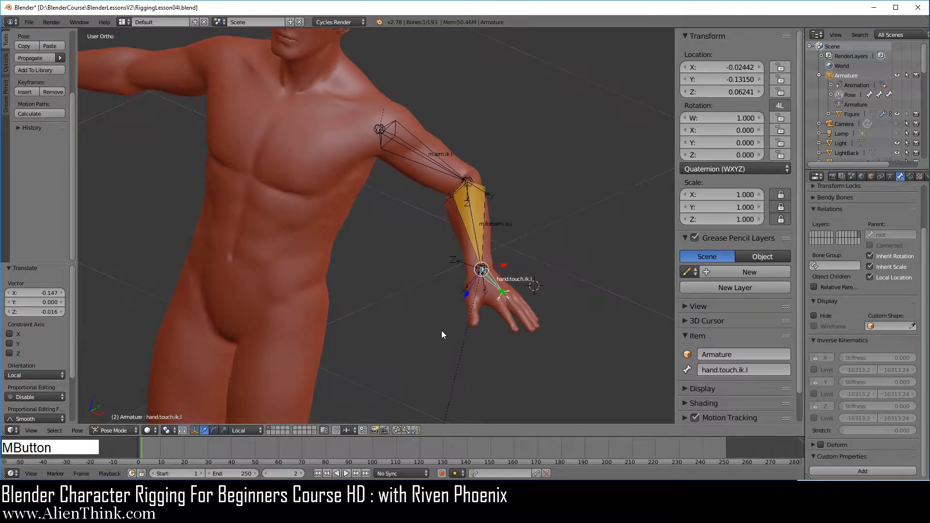
pyautogui.press('g')
pyautogui.click(445, 353)
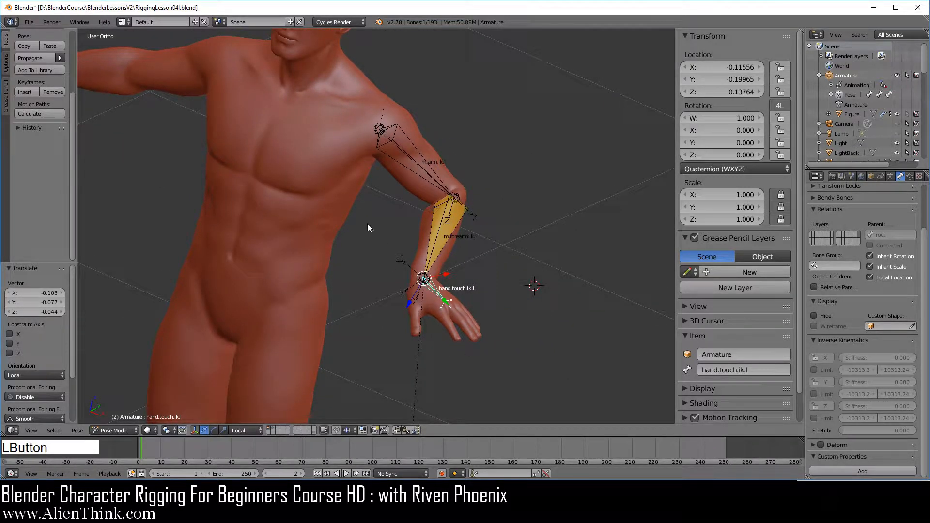
pyautogui.moveTo(367, 227); pyautogui.dragTo(507, 285, button='middle')
pyautogui.scroll(3, 507, 284)
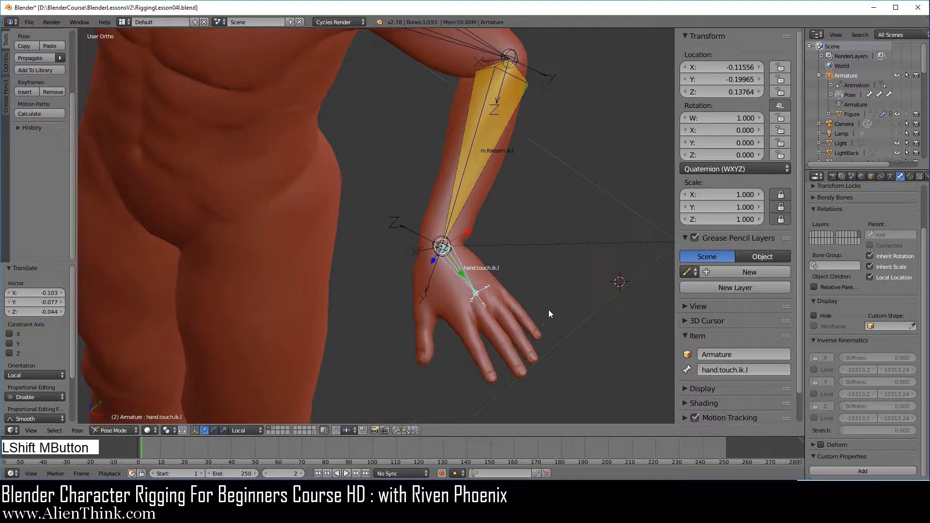
# Rotate hand.touch.ik.l freely several times to test how the hand turns at the wrist
pyautogui.press('r')
pyautogui.press('r')
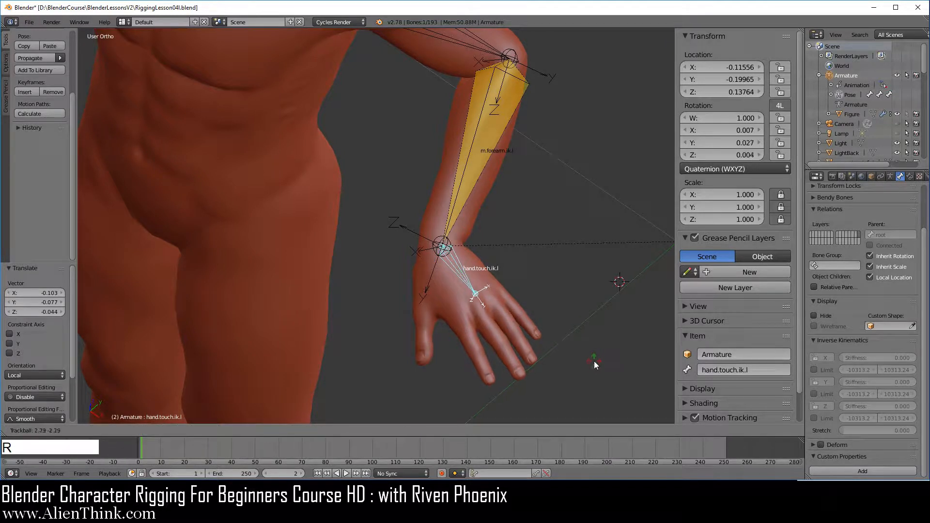
pyautogui.click(580, 372)
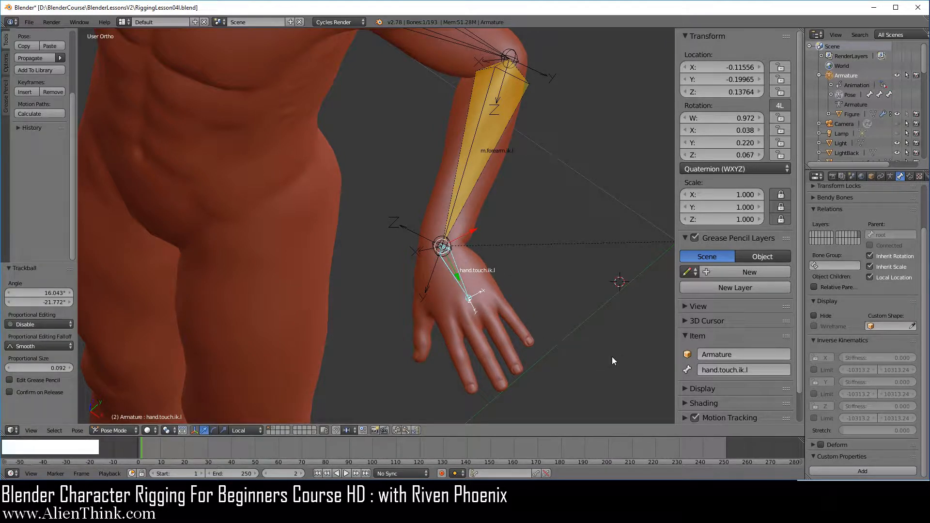
pyautogui.press('r')
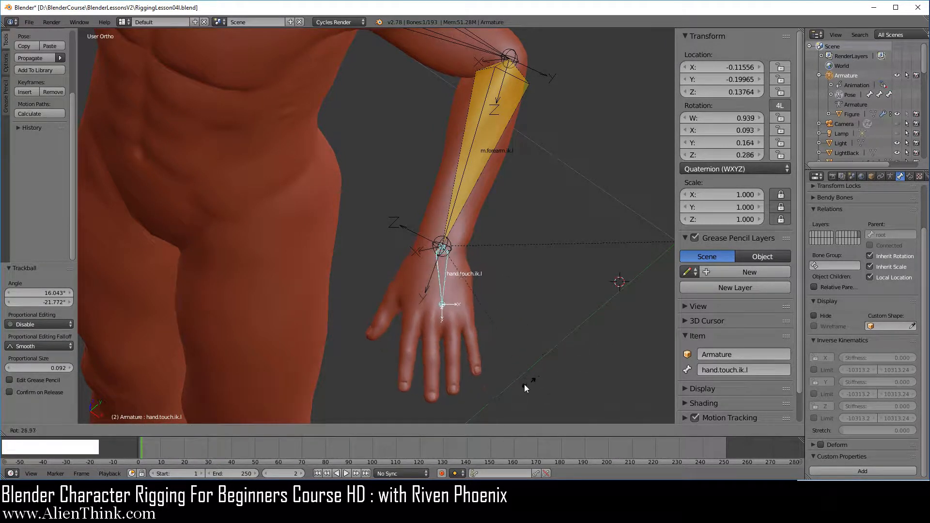
pyautogui.click(516, 388)
pyautogui.press('r')
pyautogui.press('r')
pyautogui.click(486, 332)
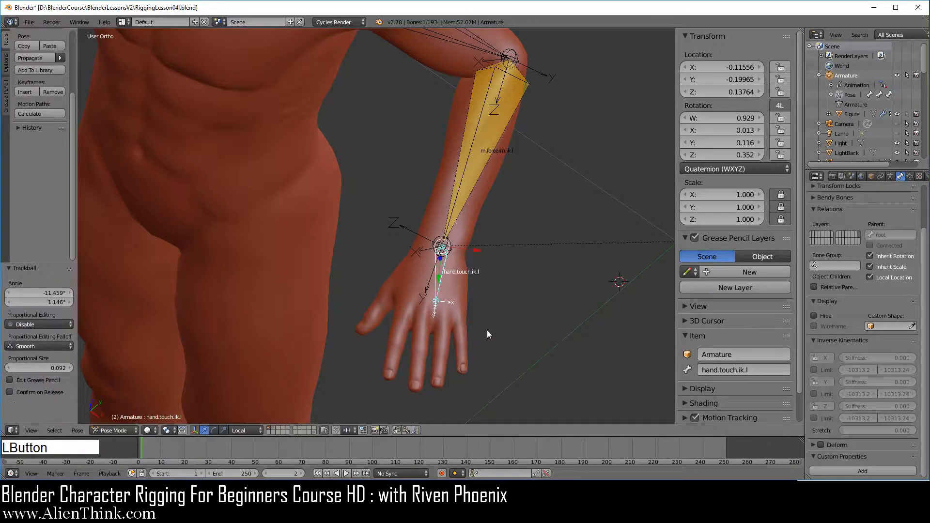
# Try moving hand.touch.ik.l again to test how the arm follows, then cancel the move
pyautogui.keyDown('shift'); pyautogui.moveTo(479, 274); pyautogui.dragTo(463, 213, button='middle'); pyautogui.keyUp('shift')
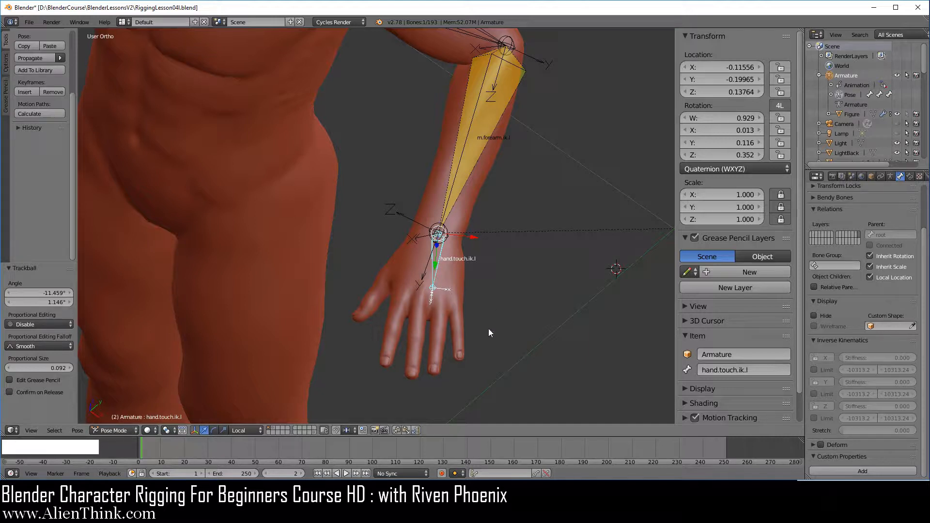
pyautogui.keyDown('shift'); pyautogui.moveTo(437, 315); pyautogui.dragTo(461, 106, button='middle'); pyautogui.keyUp('shift')
pyautogui.press('g')
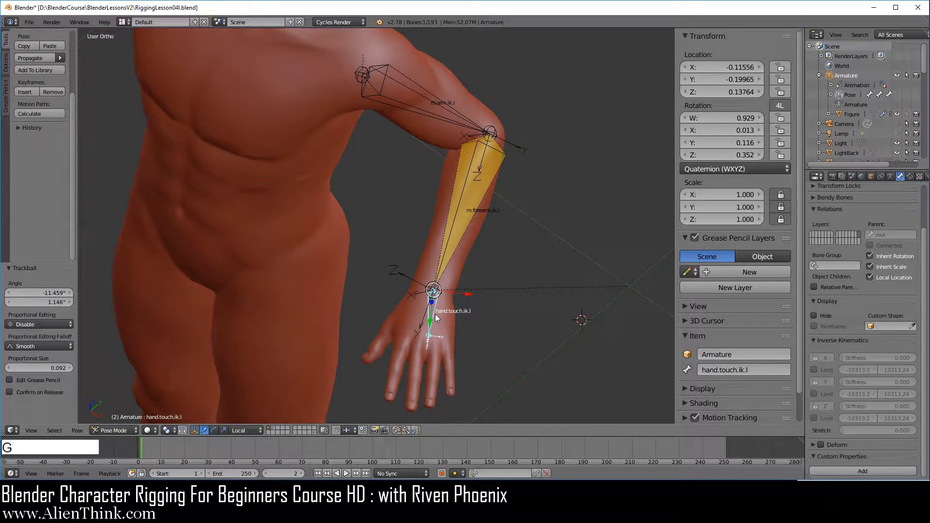
pyautogui.rightClick(532, 308)
# Select all visible IK bones and clear their pose rotation and location
pyautogui.press('a')
pyautogui.press('a')
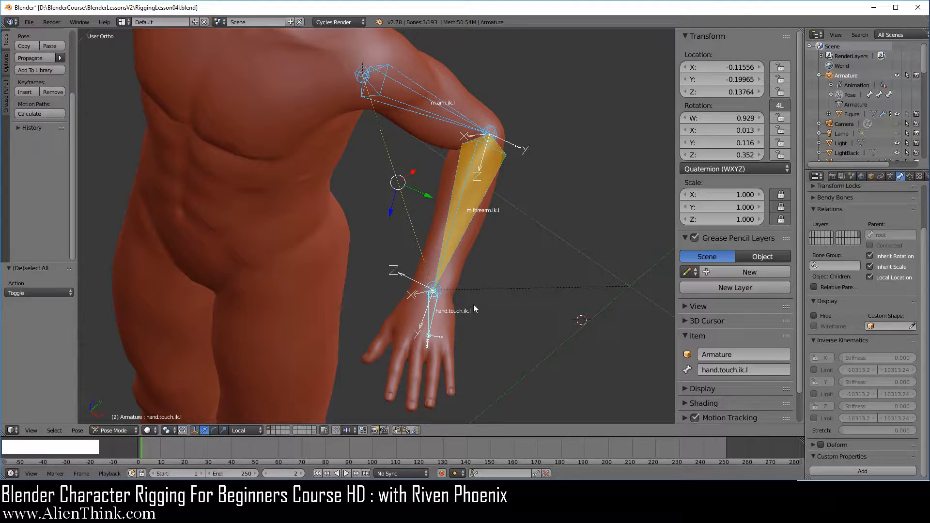
pyautogui.hotkey('alt', 'r')
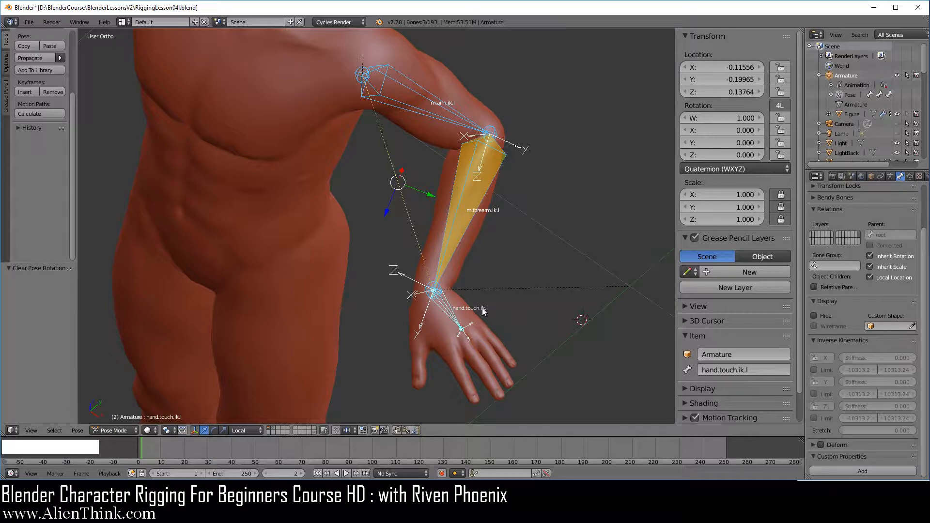
pyautogui.hotkey('alt', 'g')
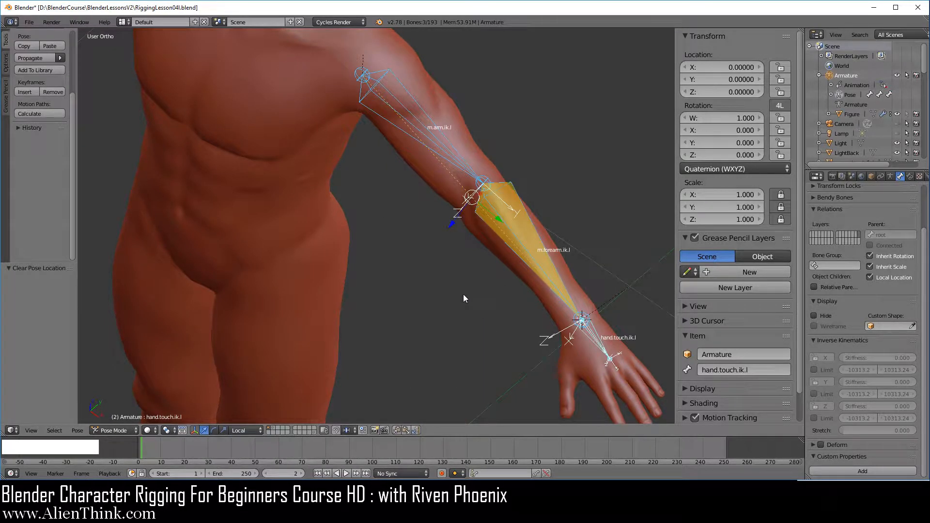
# Examine the IK constraint settings of m.forearm.ik.l and its elbow area in front view
pyautogui.press('KP_1')
pyautogui.keyDown('shift'); pyautogui.moveTo(527, 202); pyautogui.dragTo(407, 256, button='middle'); pyautogui.keyUp('shift')
pyautogui.rightClick(412, 206)
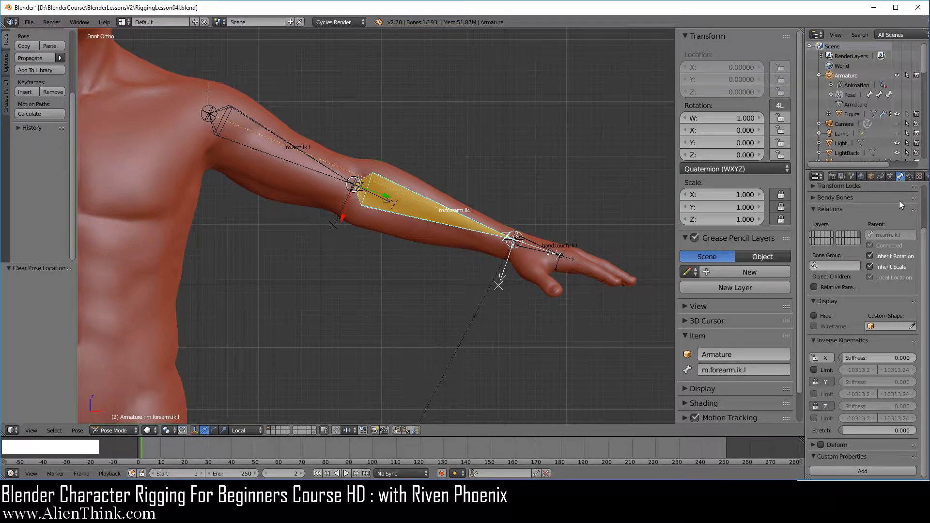
pyautogui.click(910, 176)
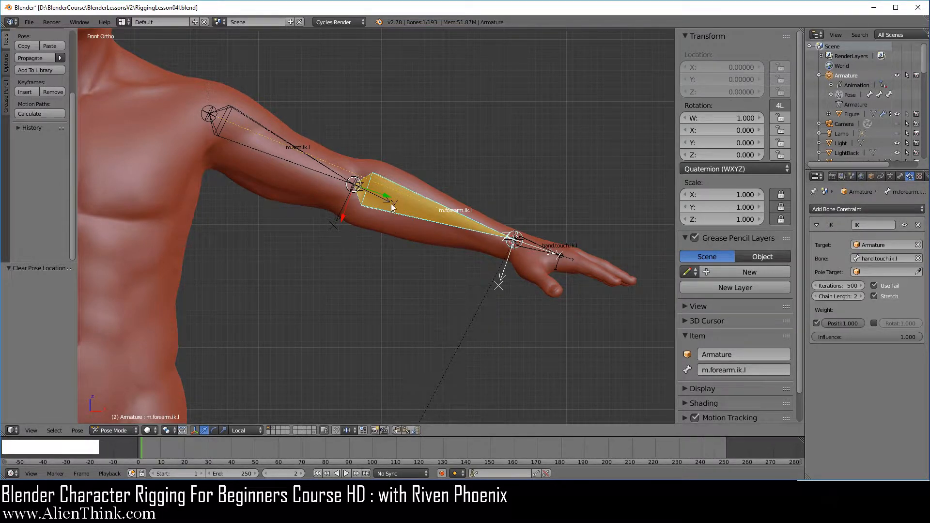
pyautogui.scroll(3, 423, 227)
pyautogui.keyDown('shift'); pyautogui.moveTo(423, 227); pyautogui.dragTo(401, 243, button='middle'); pyautogui.keyUp('shift')
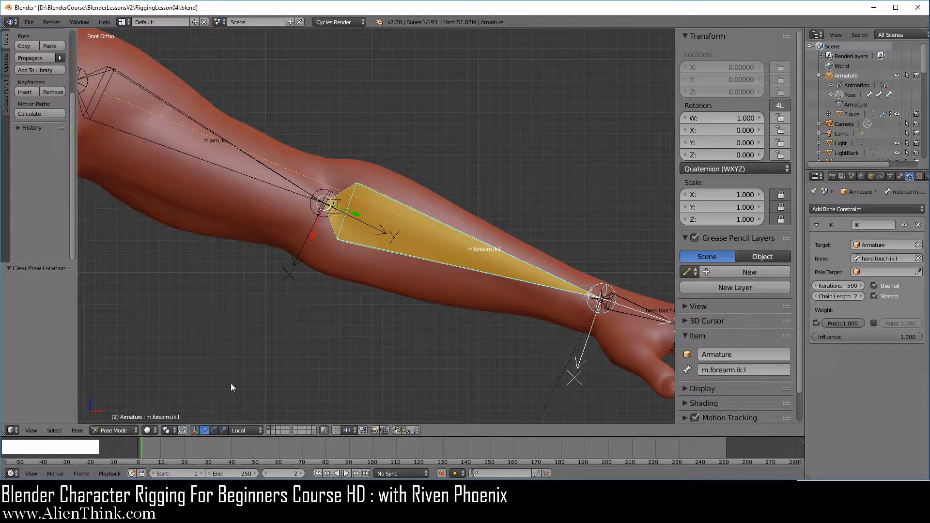
# In Edit Mode, extrude a new bone 0.1 units straight up along Z from the elbow joint of m.arm.ik.l
pyautogui.click(115, 431)
pyautogui.click(129, 409)
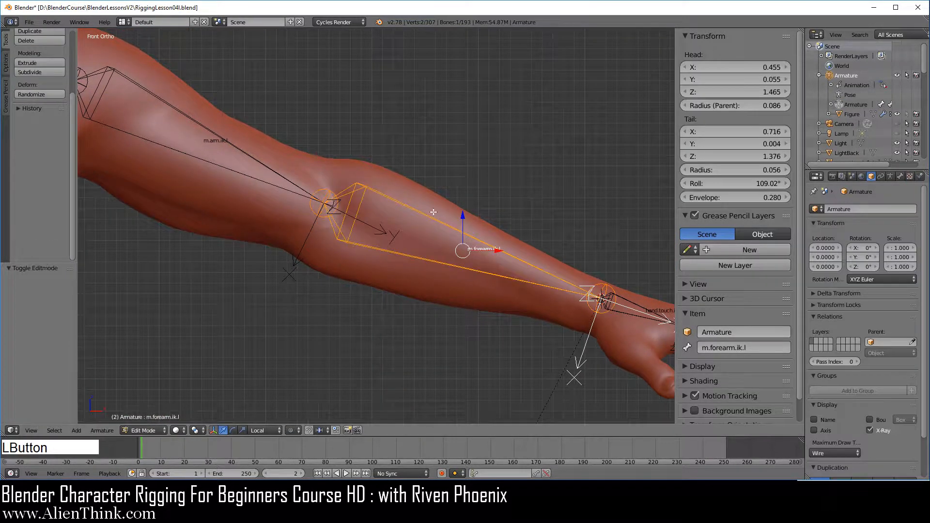
pyautogui.rightClick(326, 204)
pyautogui.keyDown('shift'); pyautogui.moveTo(357, 281); pyautogui.dragTo(445, 374, button='middle'); pyautogui.keyUp('shift')
pyautogui.press('e')
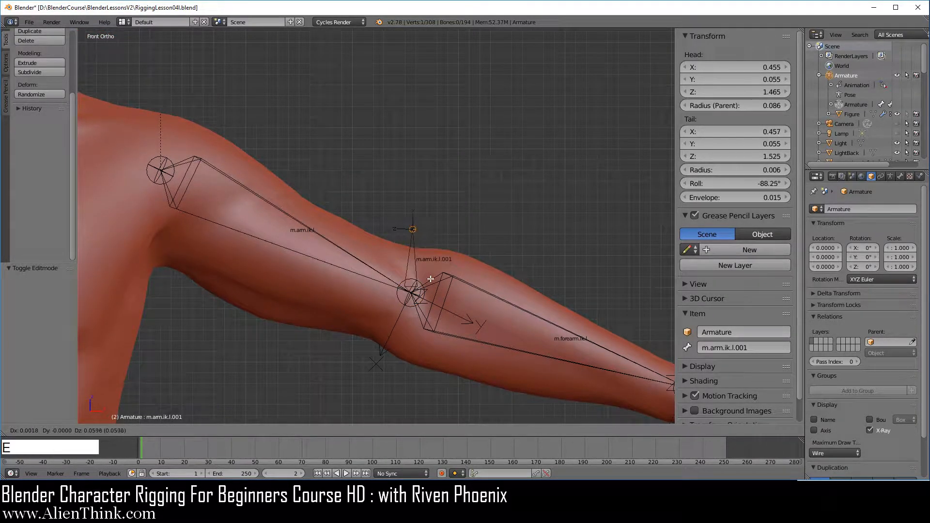
pyautogui.press('z')
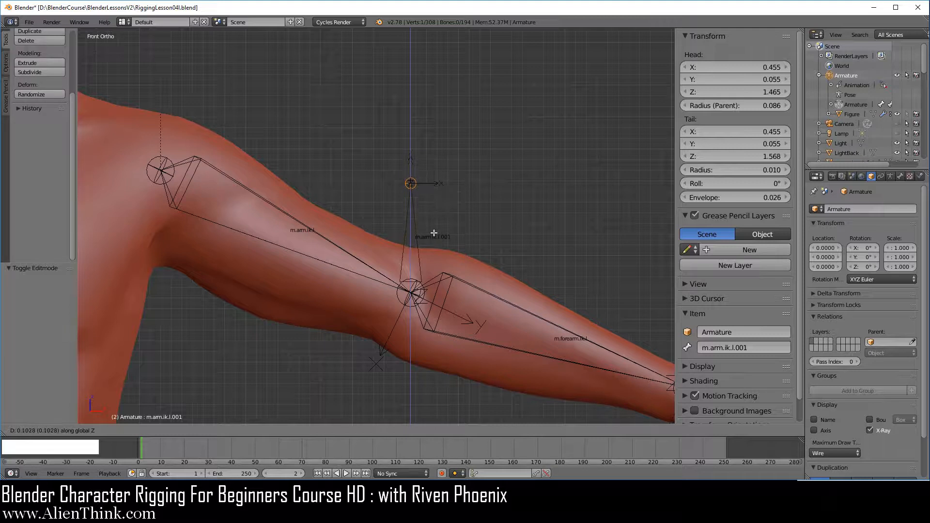
pyautogui.click(434, 233)
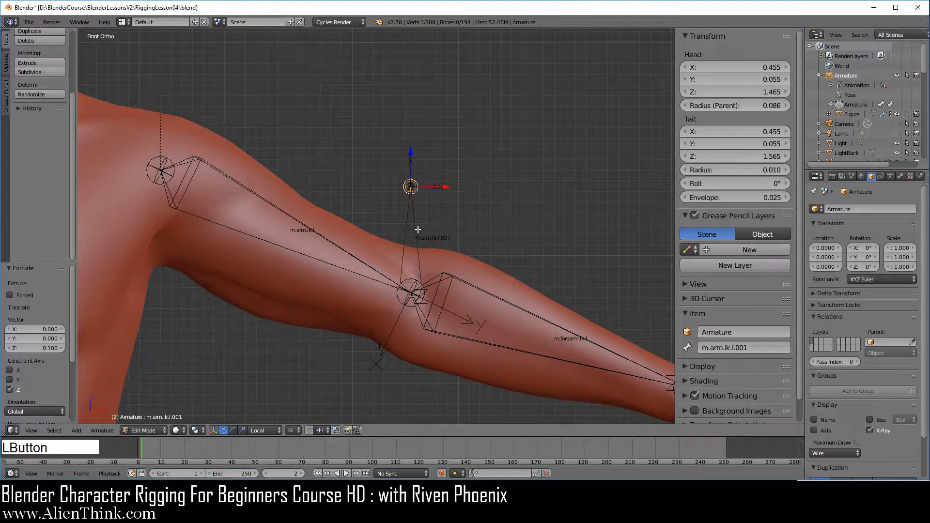
# Split the new elbow bone off from m.arm.ik.l and turn off its Deform option
pyautogui.rightClick(416, 230)
pyautogui.press('y')
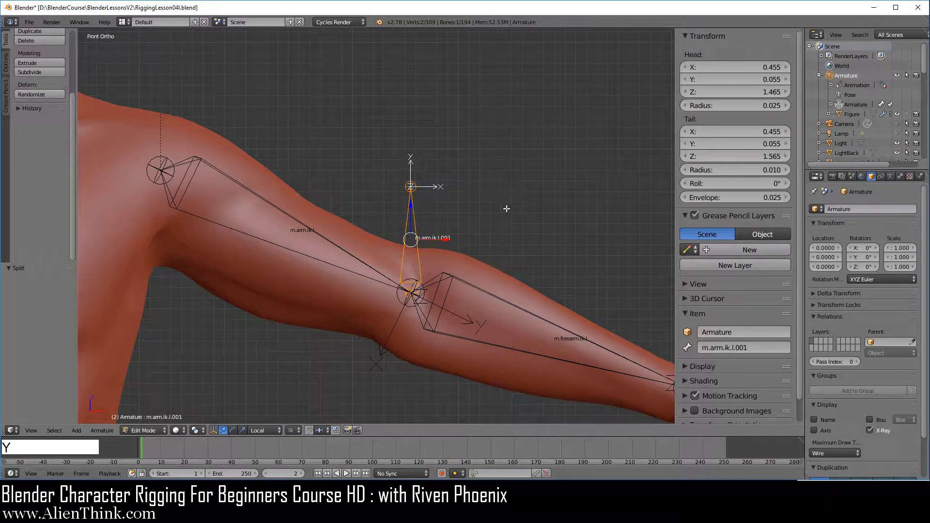
pyautogui.click(901, 177)
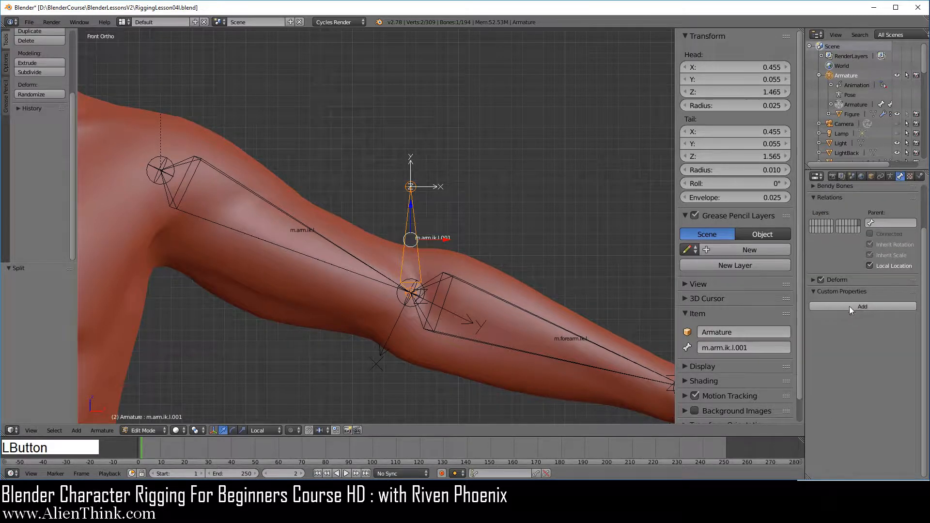
# Rename the new elbow bone m.elbow.touch.ik.l
pyautogui.click(756, 347)
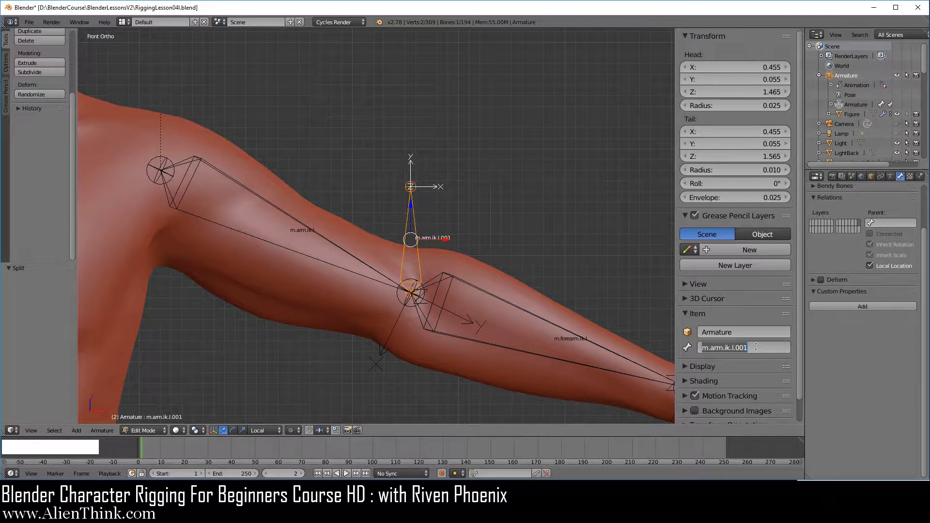
pyautogui.write('m')
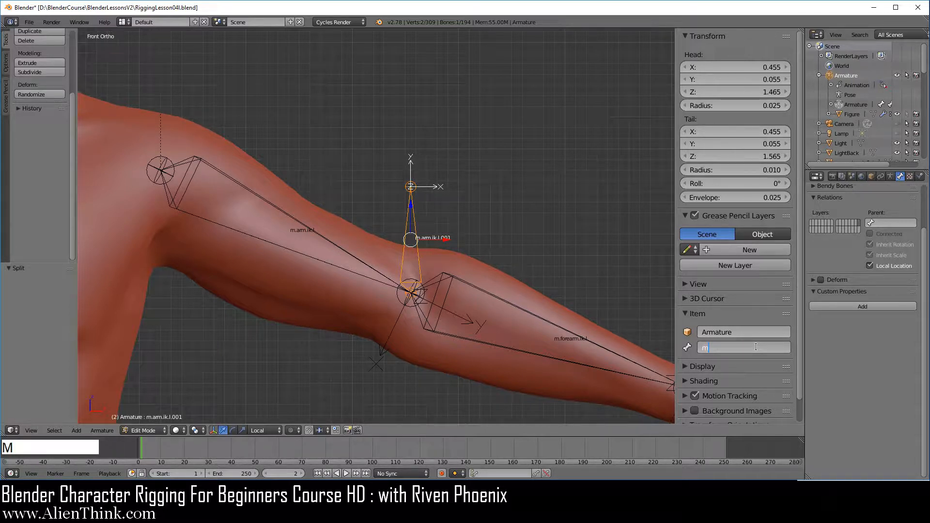
pyautogui.write('.elbow.touch.ik.l')
pyautogui.press('Return')
# In the right side view, move m.elbow.touch.ik.l about 0.4 units along Y behind the body
pyautogui.press('KP_3')
pyautogui.keyDown('shift'); pyautogui.moveTo(494, 291); pyautogui.dragTo(371, 234, button='middle'); pyautogui.keyUp('shift')
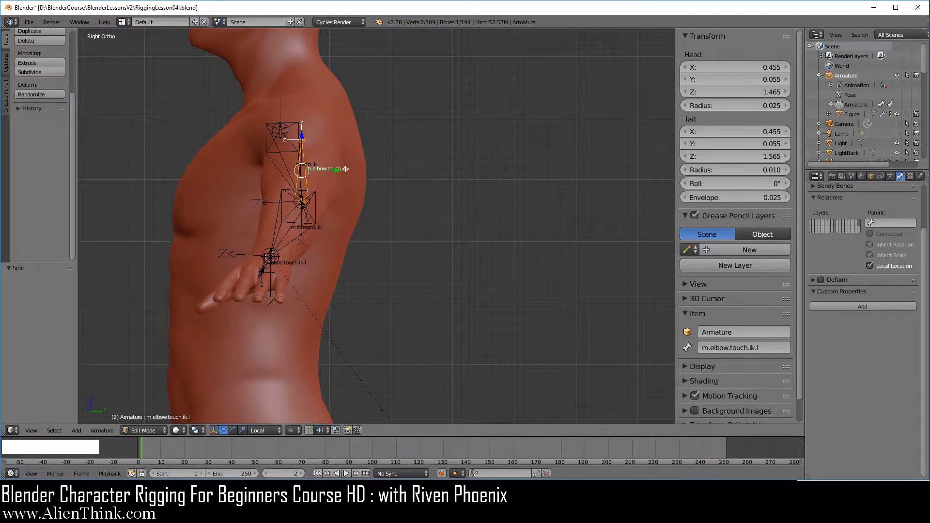
pyautogui.moveTo(337, 169); pyautogui.dragTo(577, 194)
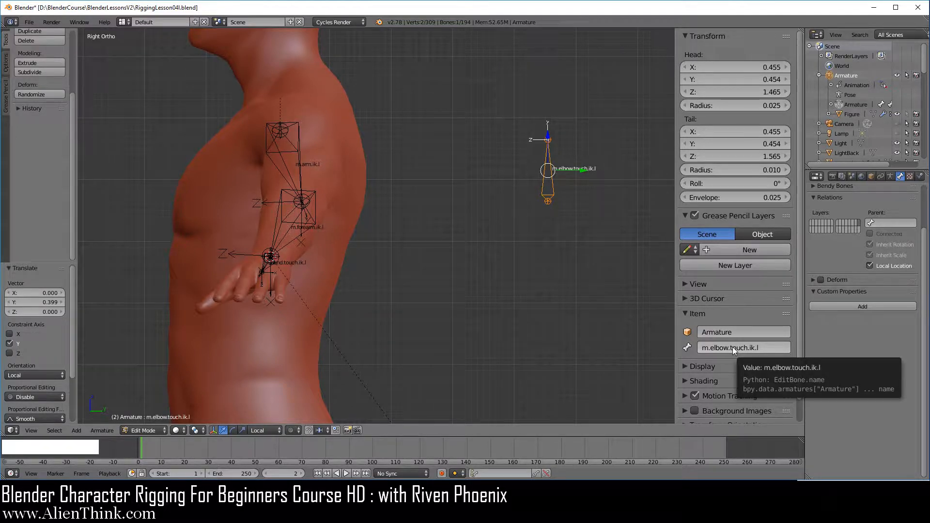
# In Pose Mode, set the Pole Target of the IK constraint on m.forearm.ik.l to Armature, bone m.elbow.touch.ik.l
pyautogui.hotkey('ctrl', 'c')
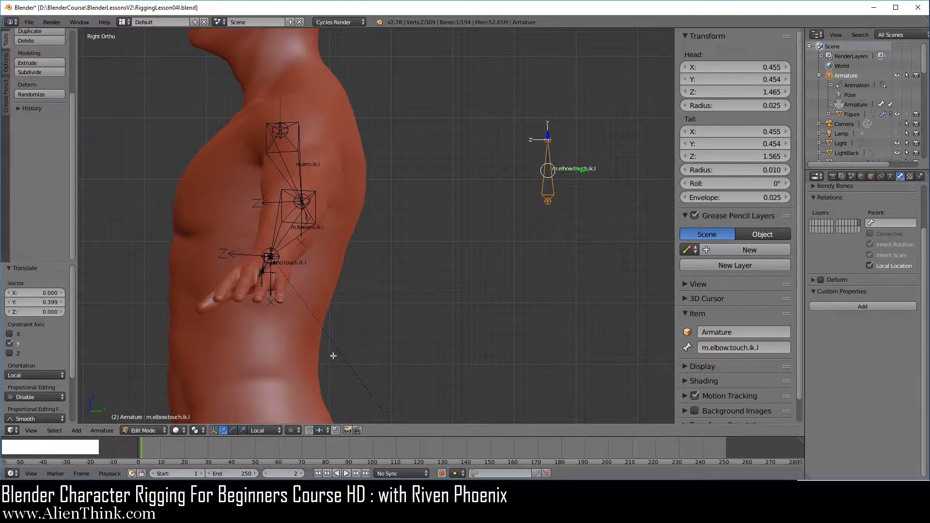
pyautogui.click(144, 430)
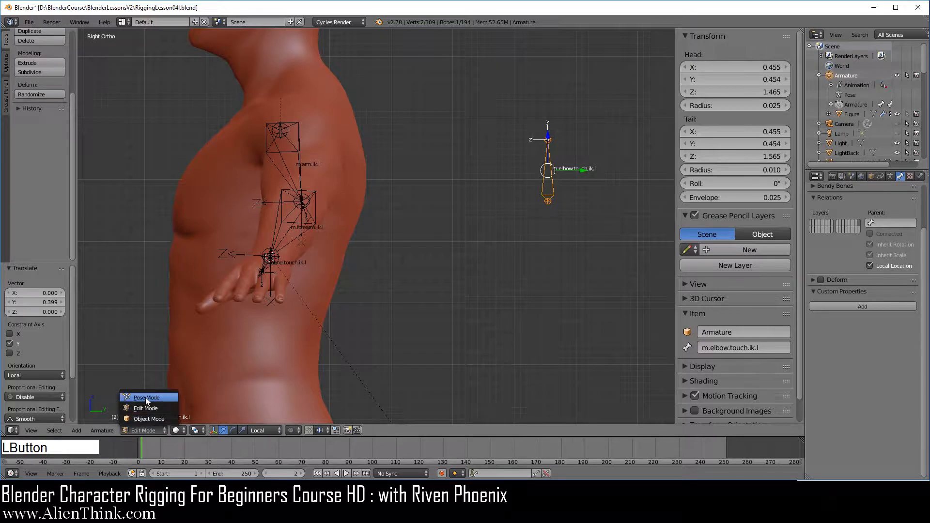
pyautogui.click(145, 397)
pyautogui.rightClick(286, 224)
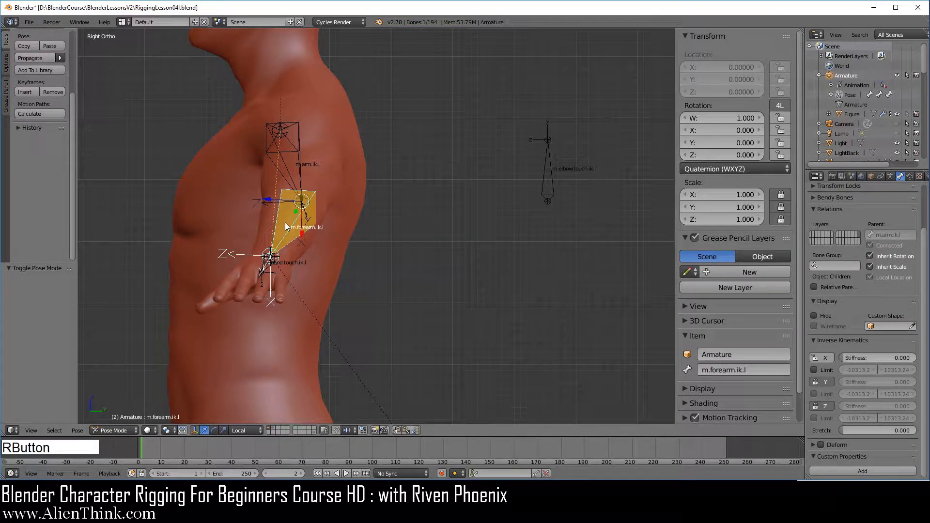
pyautogui.click(909, 176)
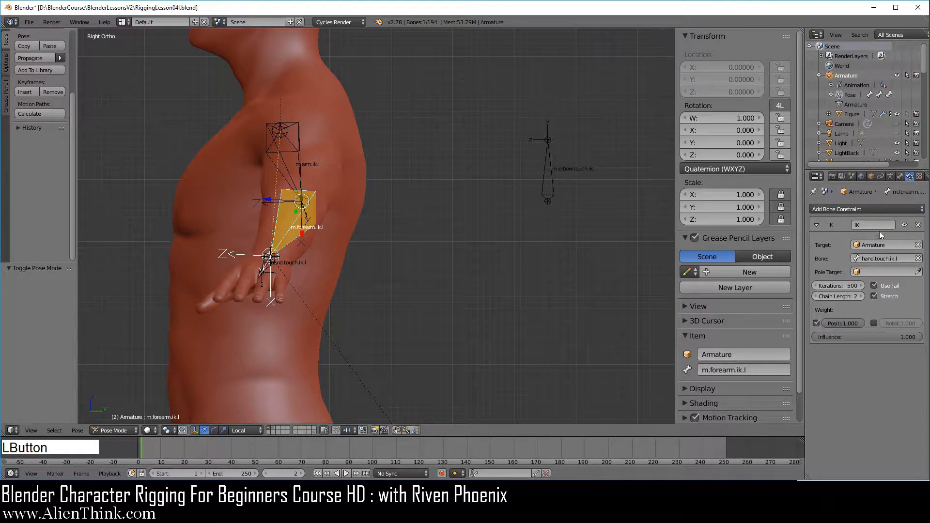
pyautogui.click(874, 272)
pyautogui.click(856, 285)
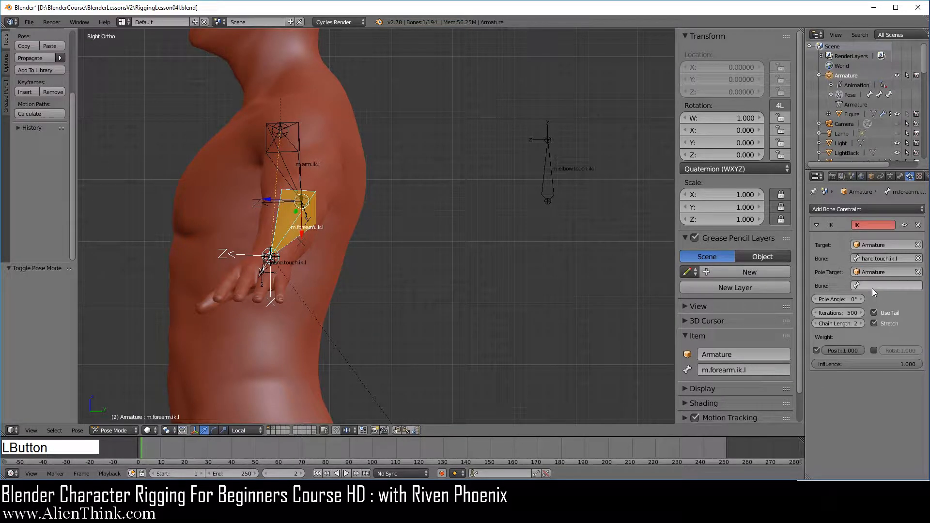
pyautogui.hotkey('ctrl', 'v')
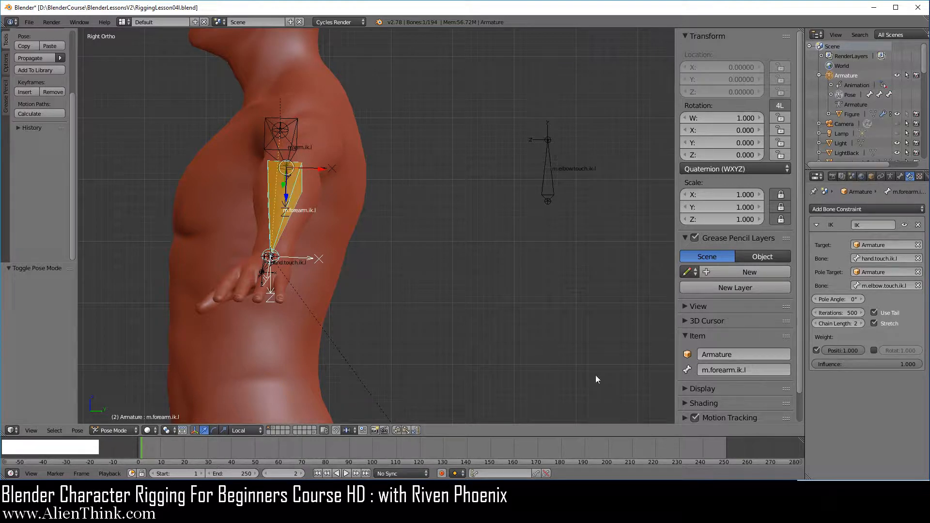
# Set the Pole Angle of the IK constraint on m.forearm.ik.l to -63.2° and check the arm bones up close
pyautogui.moveTo(832, 299); pyautogui.dragTo(767, 298)
pyautogui.scroll(2, 285, 180)
pyautogui.scroll(1, 285, 180)
pyautogui.keyDown('shift'); pyautogui.moveTo(293, 196); pyautogui.dragTo(483, 245, button='middle'); pyautogui.keyUp('shift')
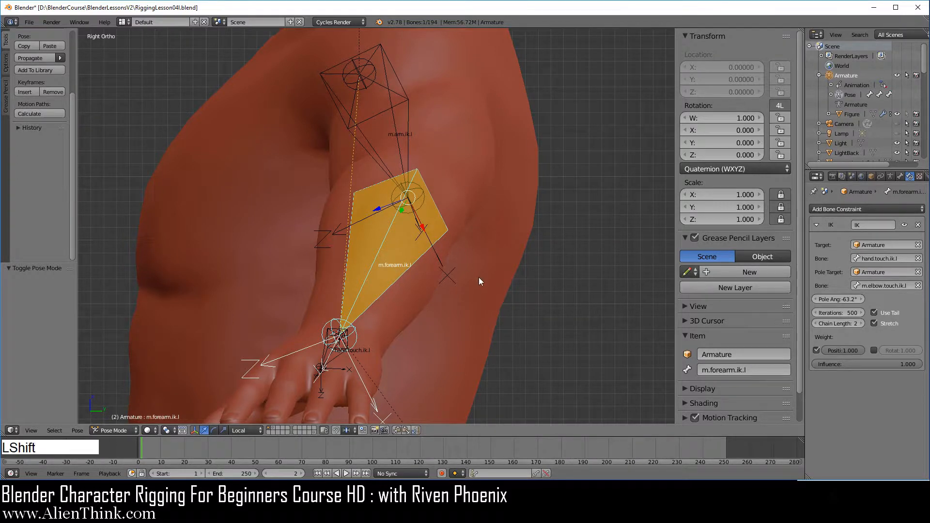
pyautogui.keyDown('shift'); pyautogui.moveTo(479, 277); pyautogui.dragTo(401, 238, button='middle'); pyautogui.keyUp('shift')
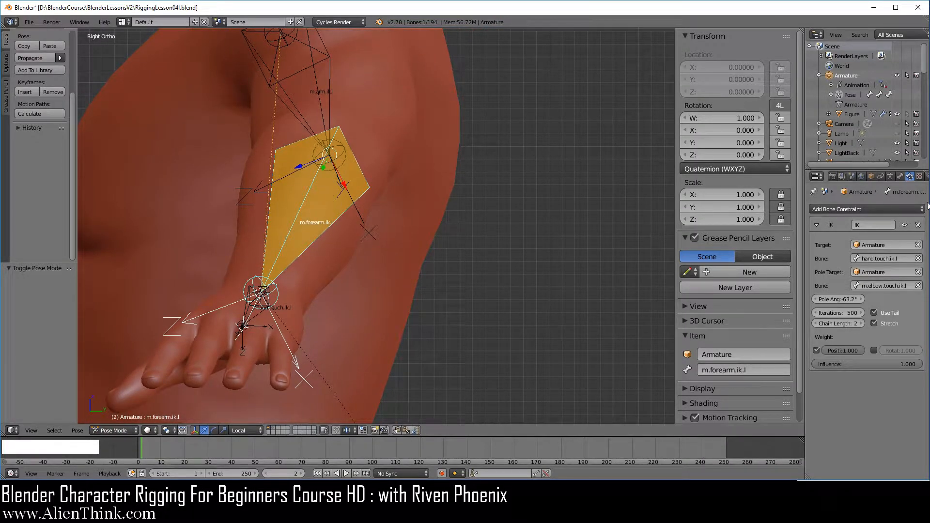
# Make the armature layer with index 30, which holds the FK mechanism bones, the only visible layer
pyautogui.click(891, 176)
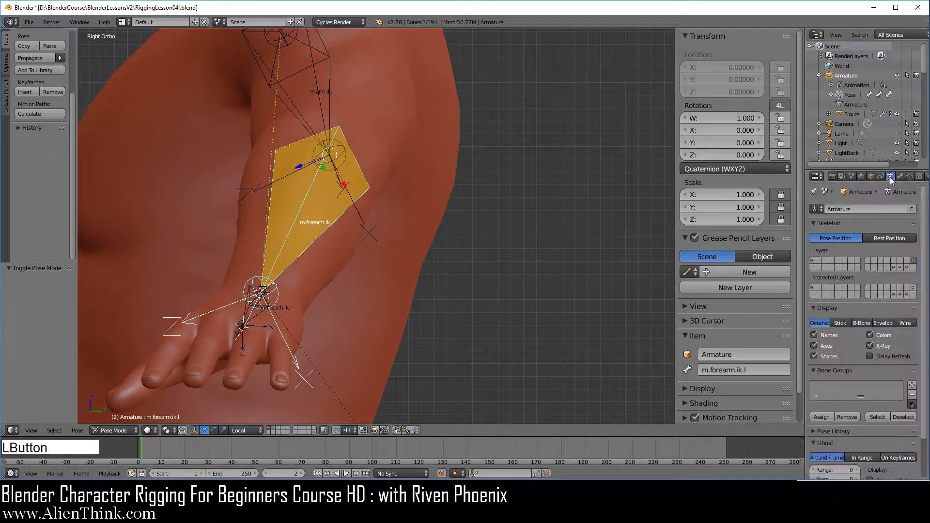
pyautogui.click(907, 268)
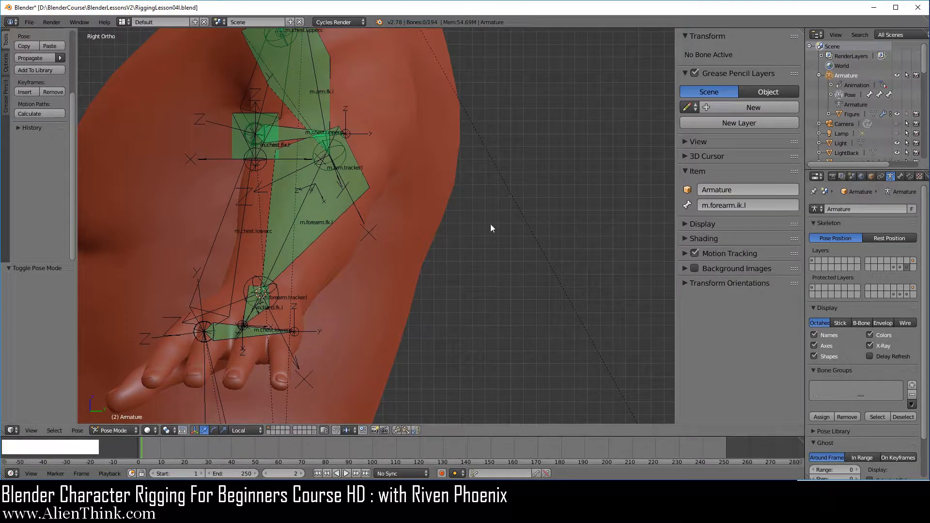
# Mute the ik Copy constraints on the bones m.arm.fk.l, m.forearm.fk.l and m.hand.fk.l
pyautogui.keyDown('shift'); pyautogui.moveTo(454, 226); pyautogui.dragTo(404, 354, button='middle'); pyautogui.keyUp('shift')
pyautogui.moveTo(501, 254); pyautogui.dragTo(511, 261, button='middle')
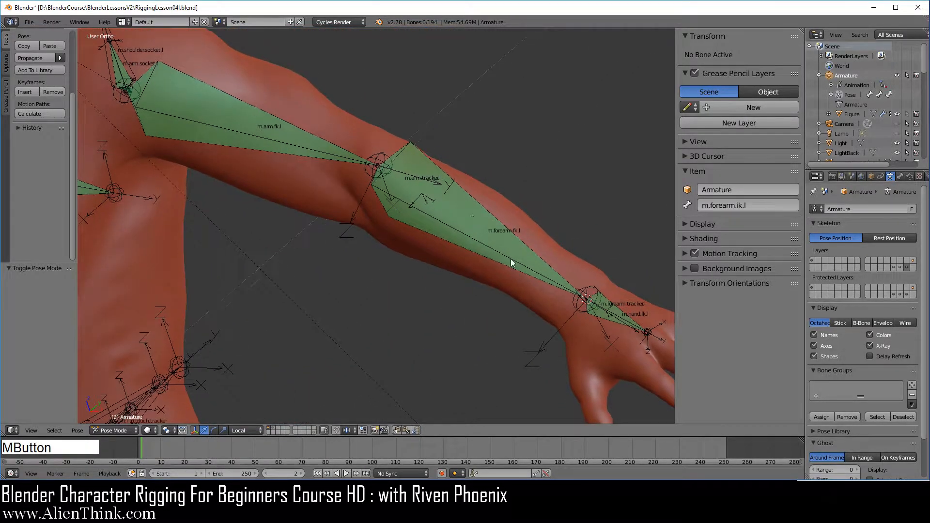
pyautogui.rightClick(472, 216)
pyautogui.click(910, 176)
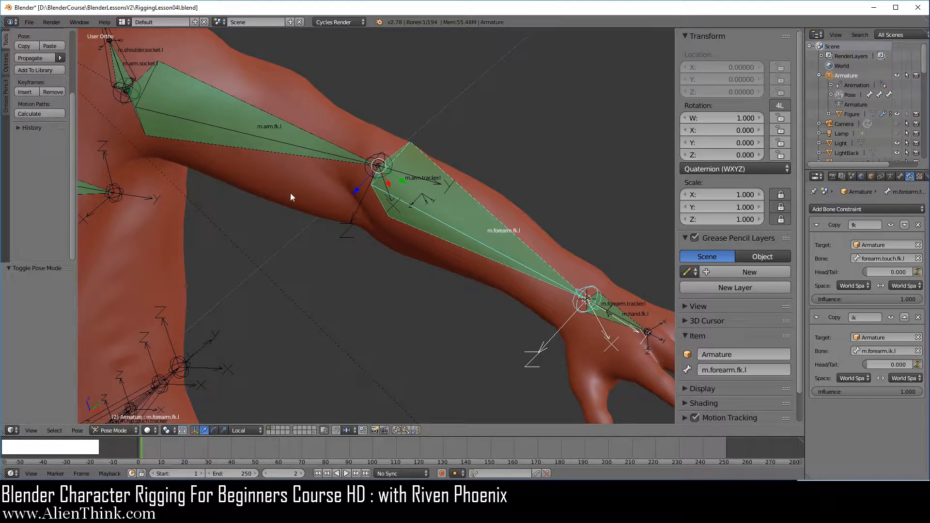
pyautogui.rightClick(269, 133)
pyautogui.click(892, 318)
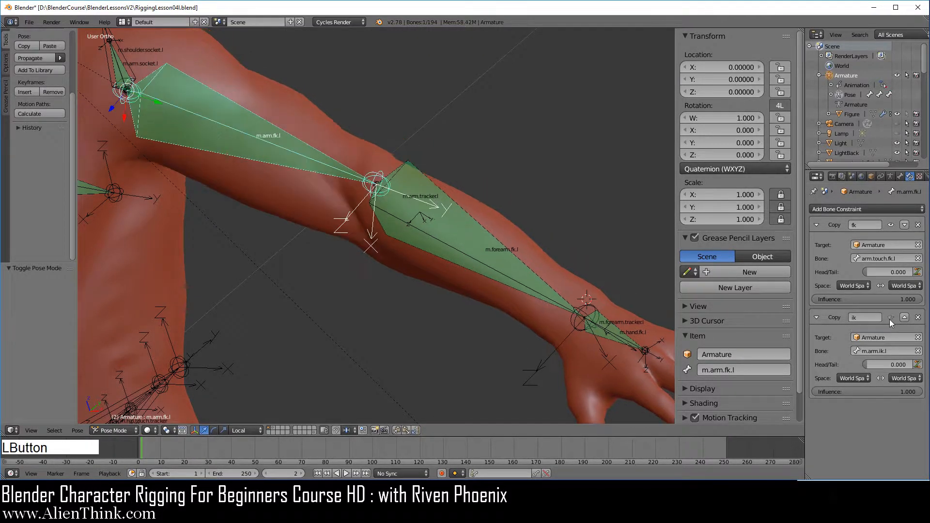
pyautogui.rightClick(462, 241)
pyautogui.click(891, 318)
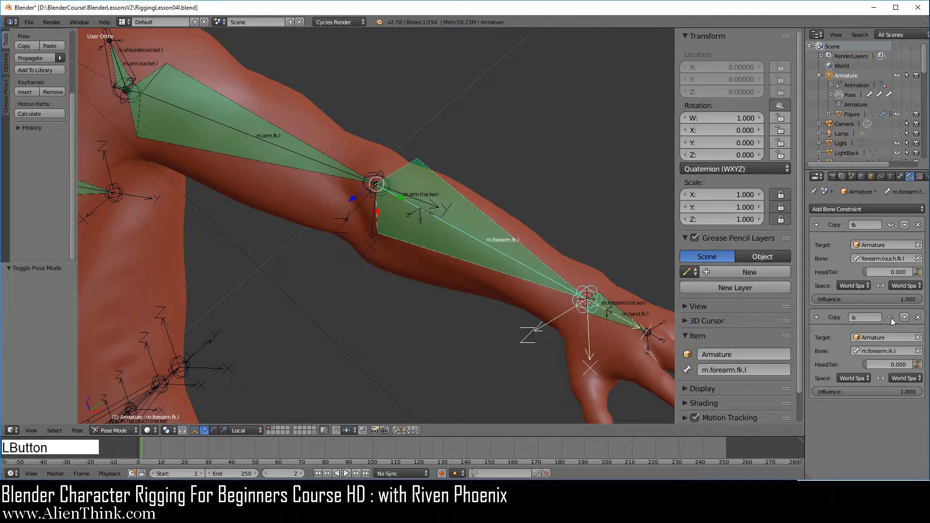
pyautogui.rightClick(605, 309)
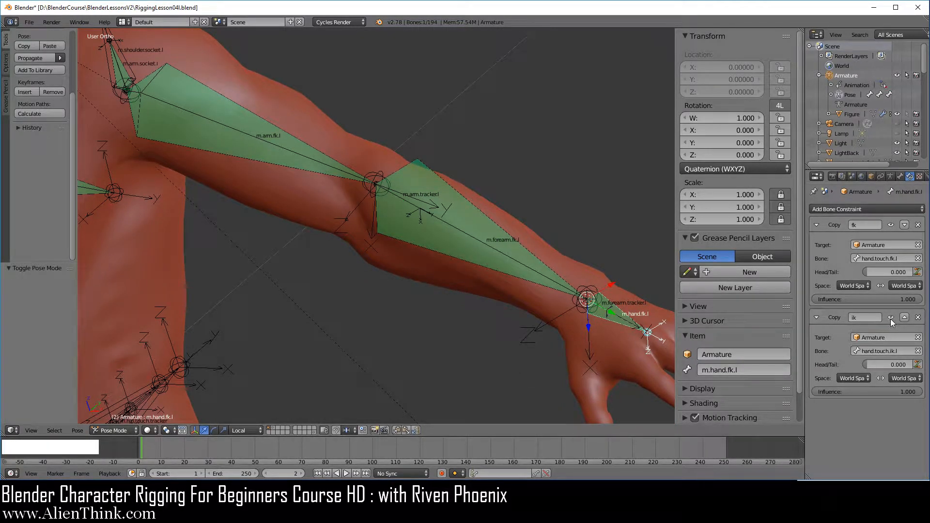
pyautogui.click(891, 318)
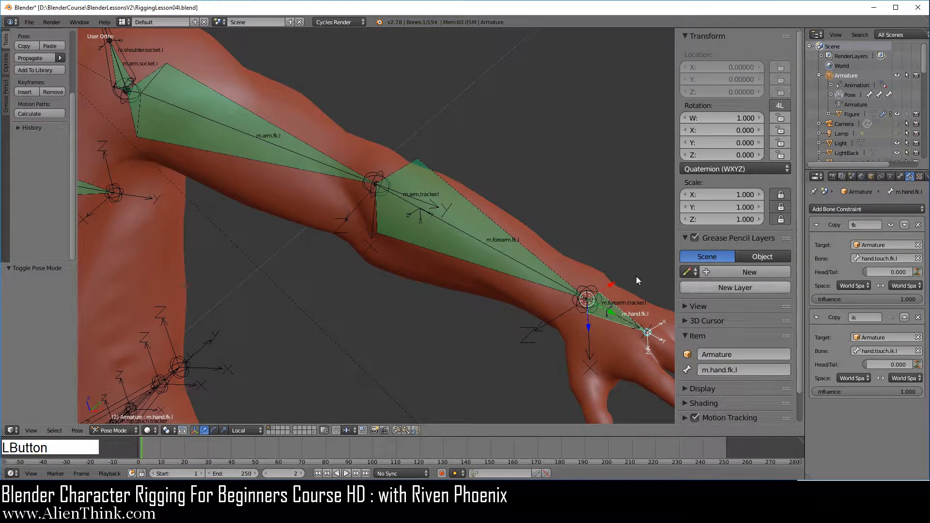
# Show the armature layer holding the IK bones together with the FK layer and view the elbow up close in right side view
pyautogui.click(892, 177)
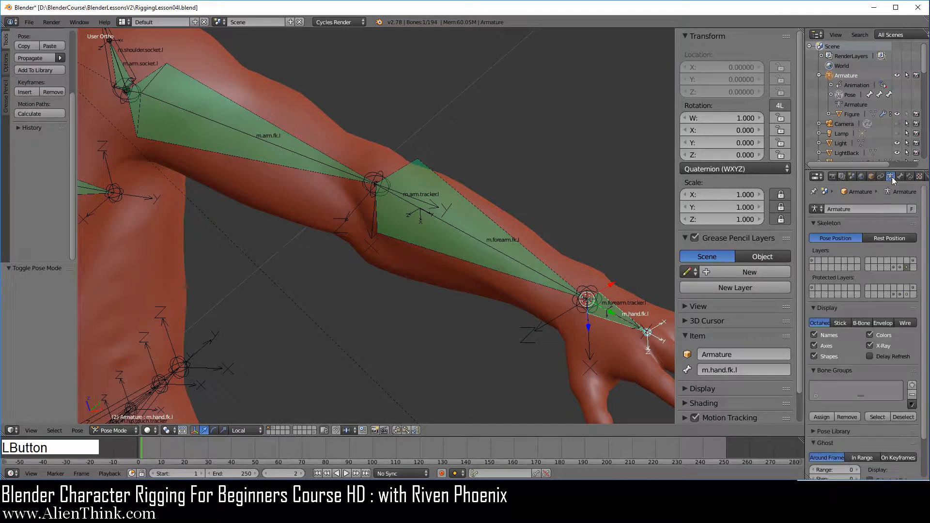
pyautogui.press('shift')
pyautogui.keyDown('shift'); pyautogui.click(913, 261); pyautogui.keyUp('shift')
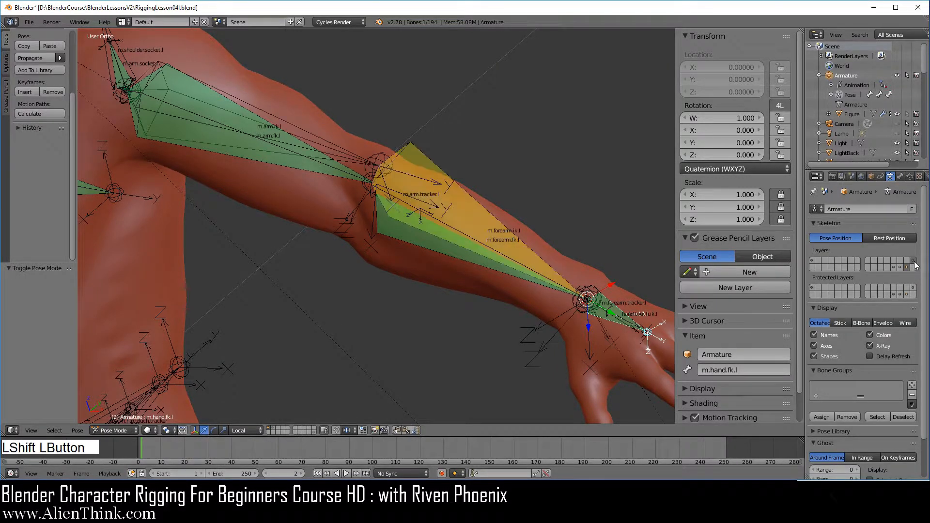
pyautogui.press('KP_3')
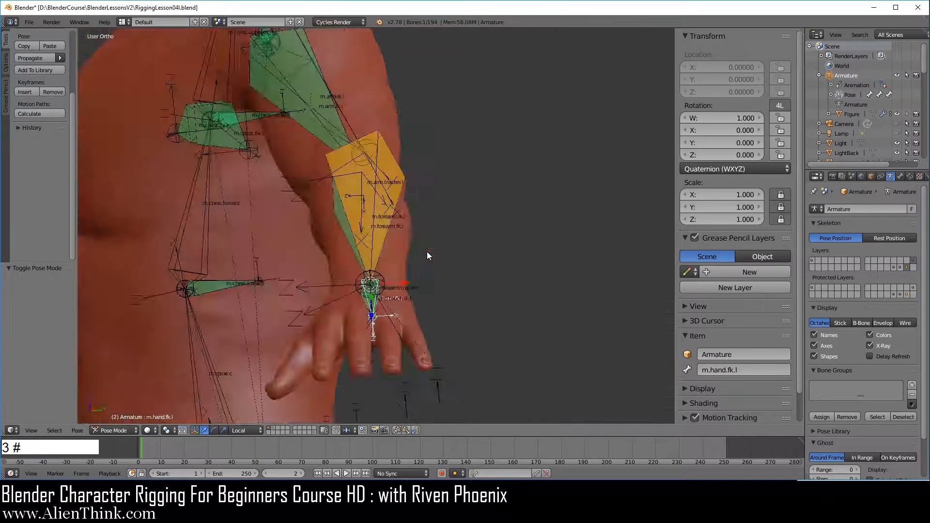
pyautogui.keyDown('shift'); pyautogui.moveTo(389, 216); pyautogui.dragTo(394, 280, button='middle'); pyautogui.keyUp('shift')
pyautogui.scroll(5, 396, 282)
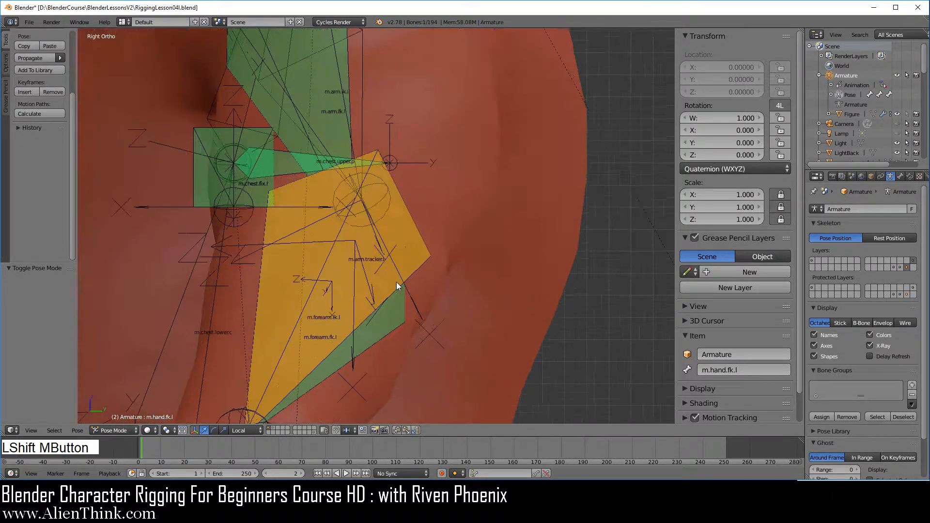
# Set the Pole Angle of the IK constraint on m.forearm.ik.l to -88.25°, aligning the bone with m.forearm.fk.l
pyautogui.rightClick(409, 210)
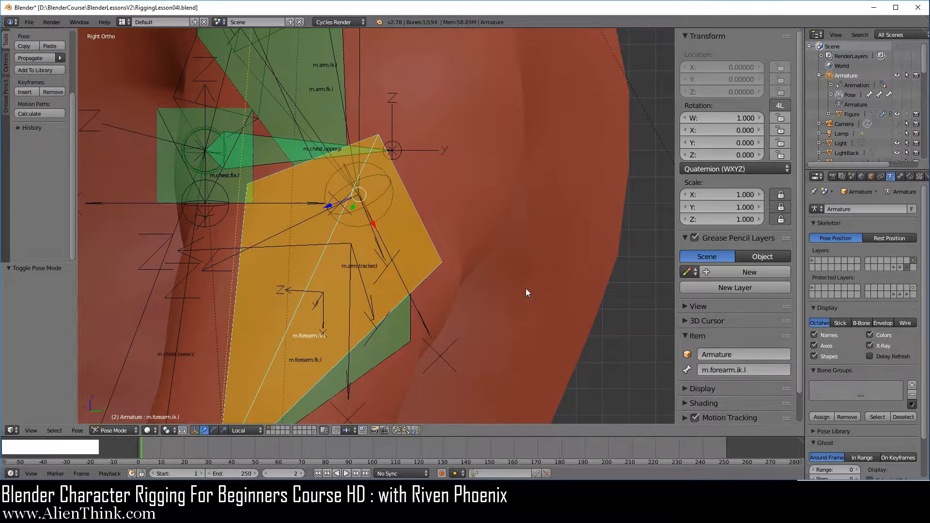
pyautogui.click(910, 177)
pyautogui.keyDown('shift'); pyautogui.moveTo(561, 237); pyautogui.dragTo(556, 175, button='middle'); pyautogui.keyUp('shift')
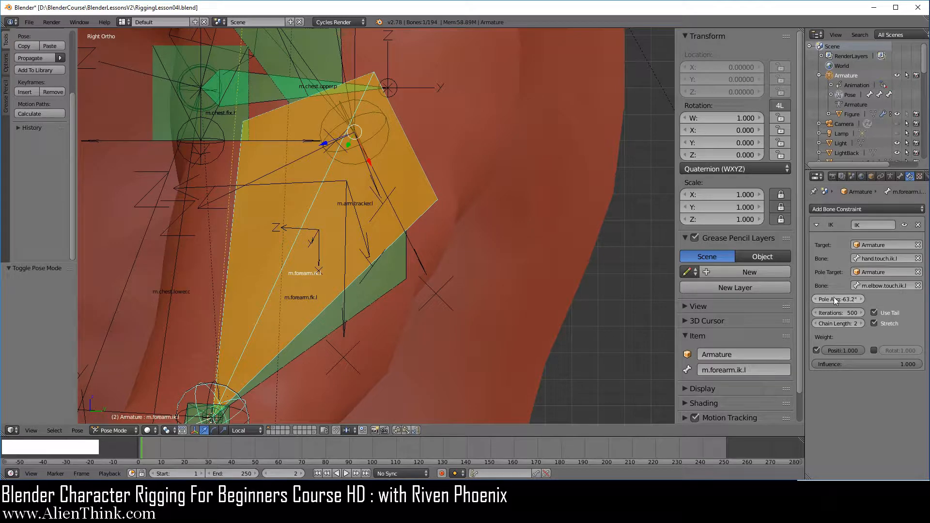
pyautogui.moveTo(833, 297); pyautogui.dragTo(812, 298)
pyautogui.scroll(3, 567, 173)
pyautogui.keyDown('shift'); pyautogui.moveTo(567, 174); pyautogui.dragTo(490, 279, button='middle'); pyautogui.keyUp('shift')
pyautogui.scroll(1, 536, 295)
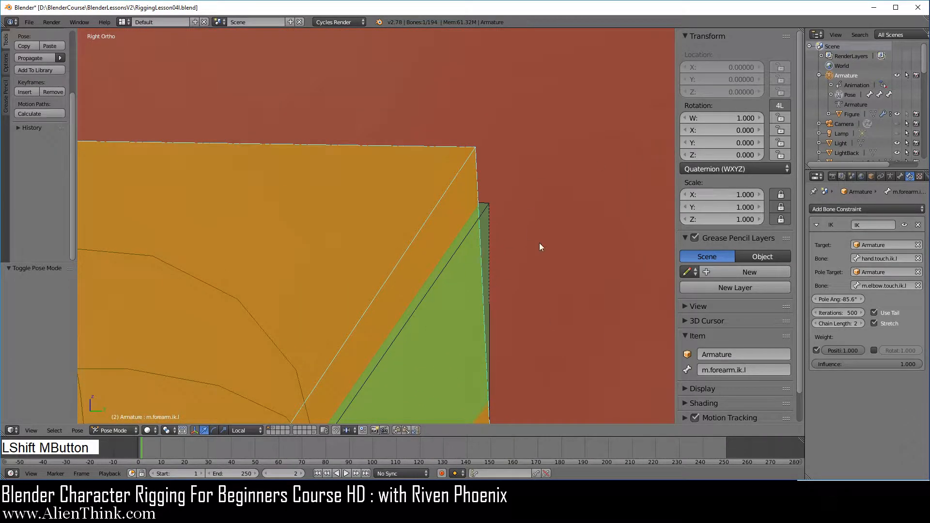
pyautogui.moveTo(824, 299); pyautogui.dragTo(843, 299)
pyautogui.keyDown('shift'); pyautogui.moveTo(571, 206); pyautogui.dragTo(447, 265, button='middle'); pyautogui.keyUp('shift')
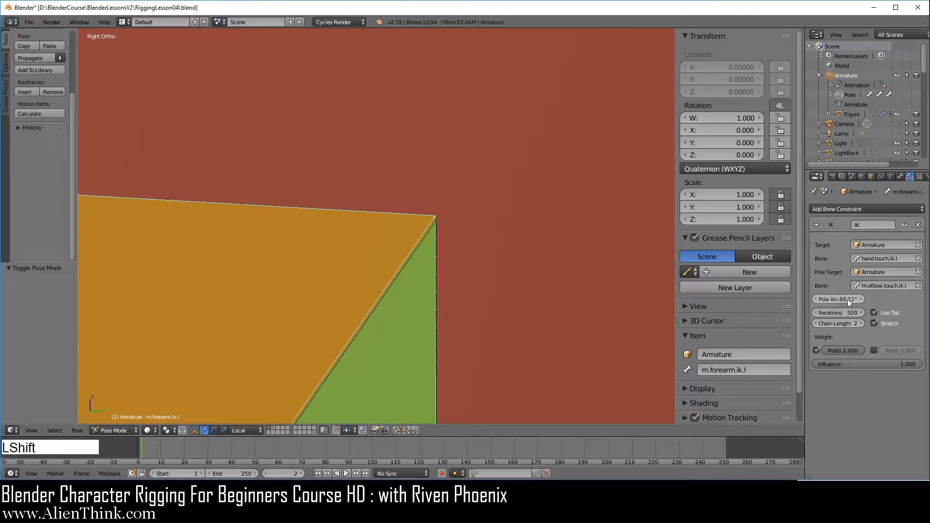
pyautogui.keyDown('shift'); pyautogui.moveTo(848, 299); pyautogui.dragTo(846, 299); pyautogui.keyUp('shift')
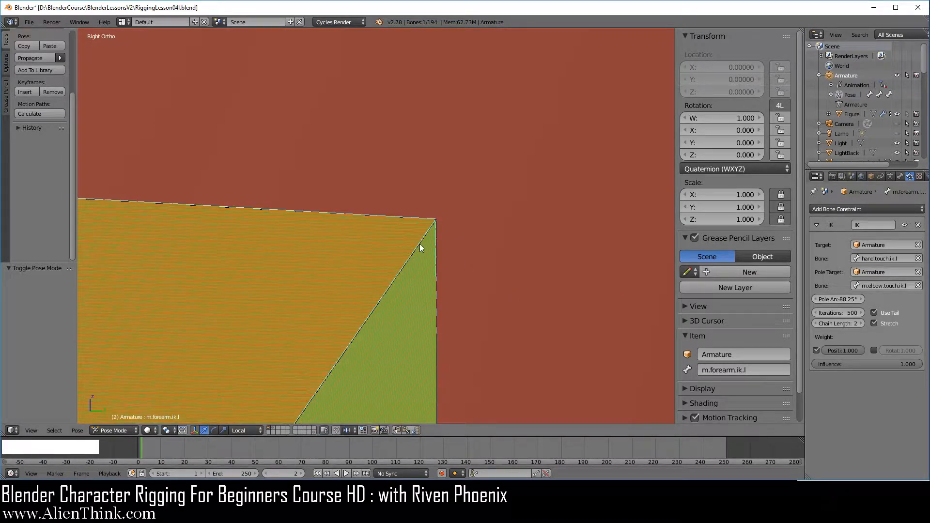
pyautogui.scroll(-8, 512, 287)
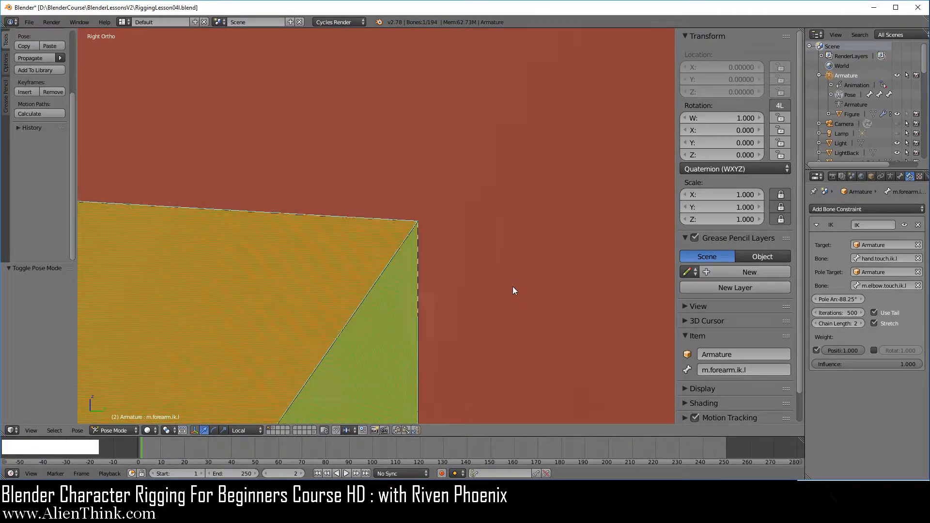
pyautogui.scroll(-2, 512, 292)
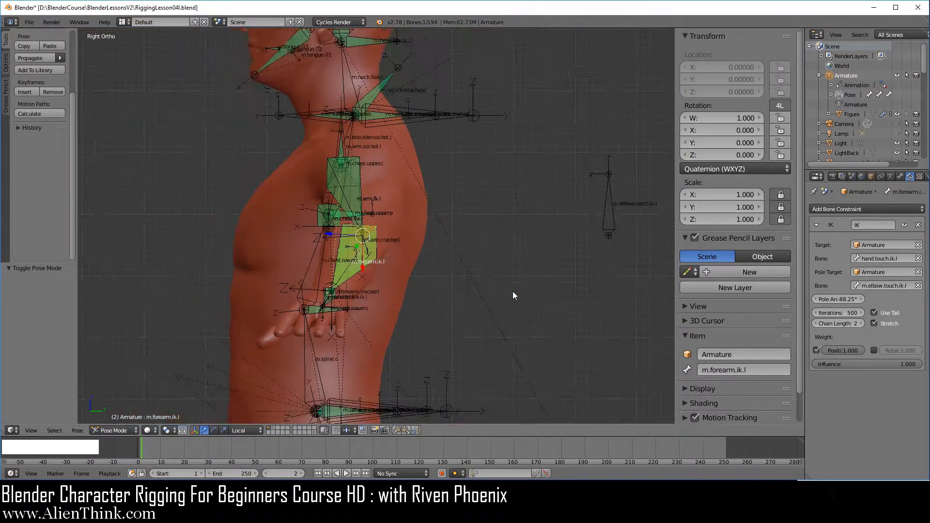
pyautogui.scroll(3, 499, 294)
pyautogui.keyDown('shift'); pyautogui.moveTo(499, 295); pyautogui.dragTo(513, 237, button='middle'); pyautogui.keyUp('shift')
pyautogui.scroll(-2, 505, 301)
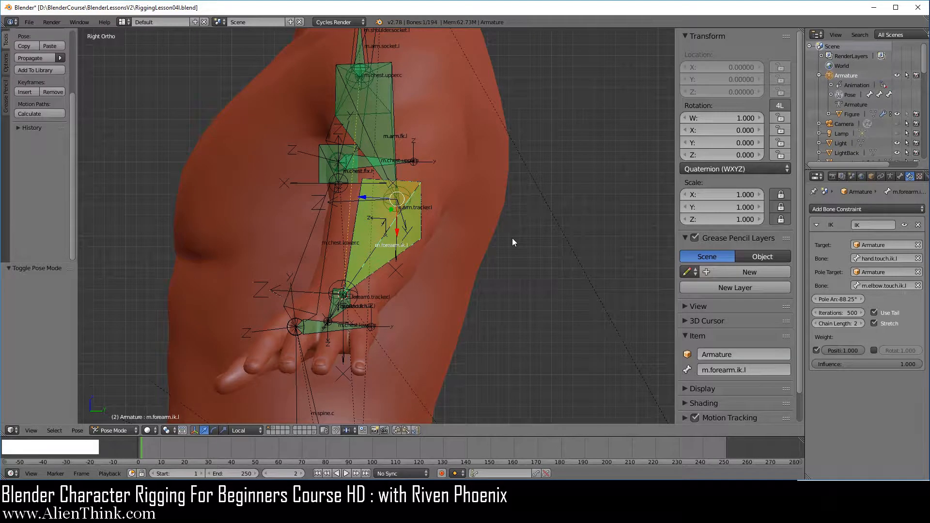
# Show only the FK bone layer and re-enable the ik Copy constraints on m.arm.fk.l, m.forearm.fk.l and m.hand.fk.l
pyautogui.click(892, 176)
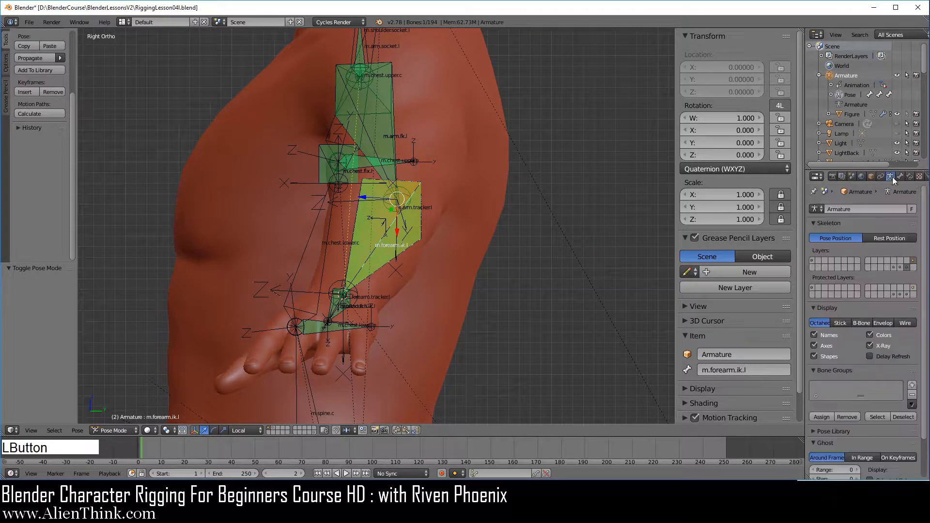
pyautogui.click(901, 267)
pyautogui.moveTo(353, 324); pyautogui.dragTo(434, 350, button='middle')
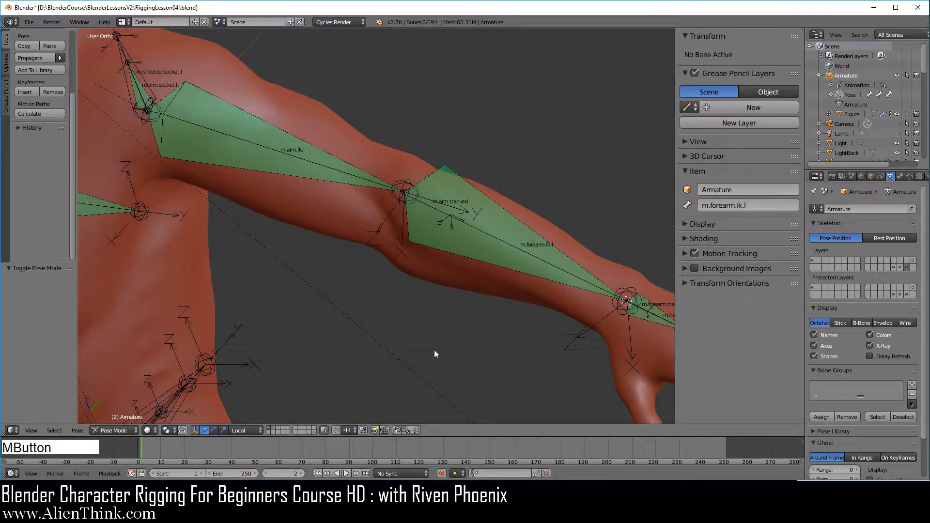
pyautogui.rightClick(327, 162)
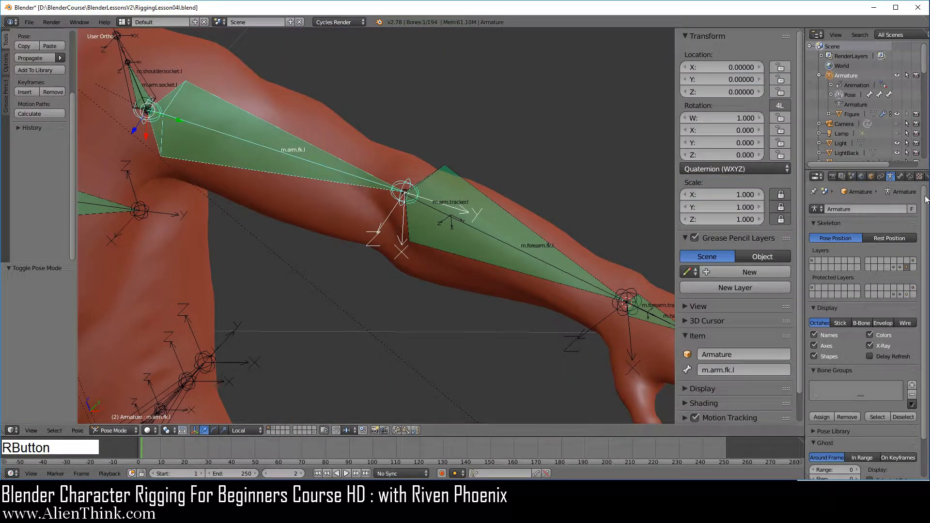
pyautogui.click(909, 176)
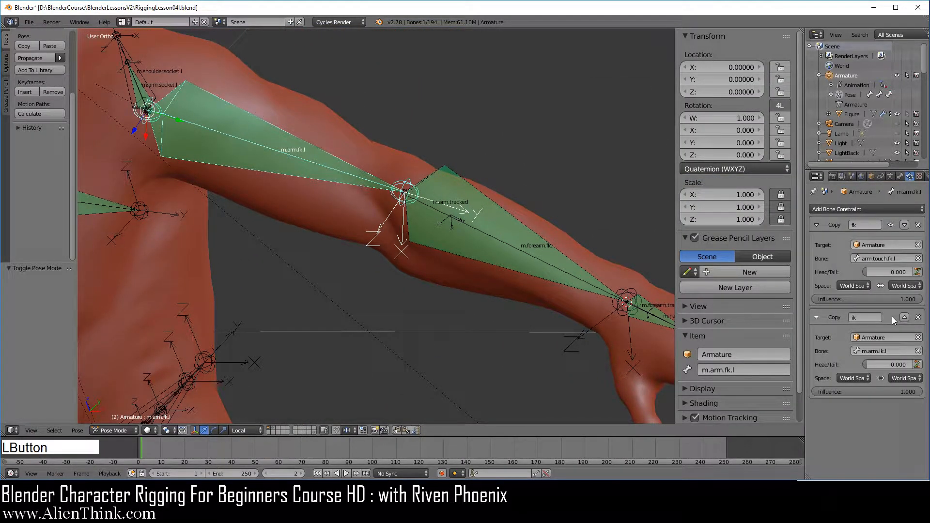
pyautogui.rightClick(490, 233)
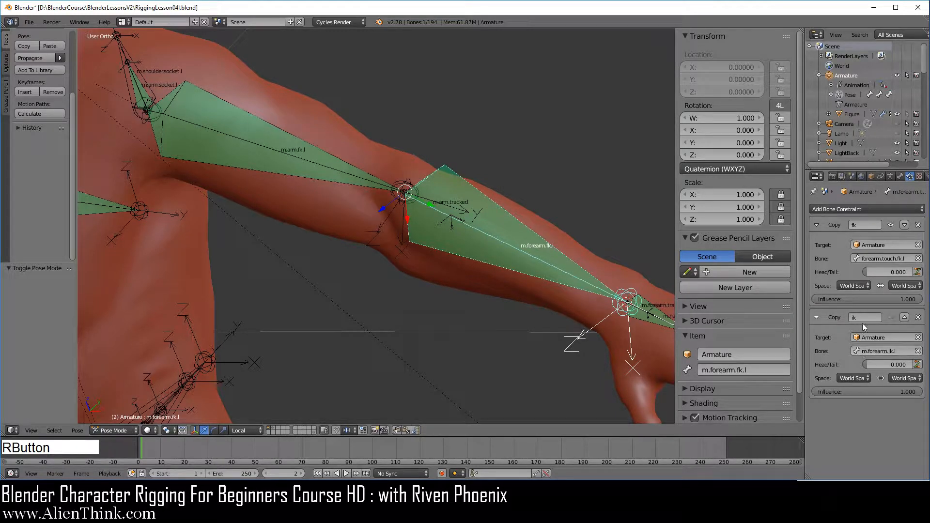
pyautogui.keyDown('shift'); pyautogui.moveTo(649, 311); pyautogui.dragTo(473, 224, button='middle'); pyautogui.keyUp('shift')
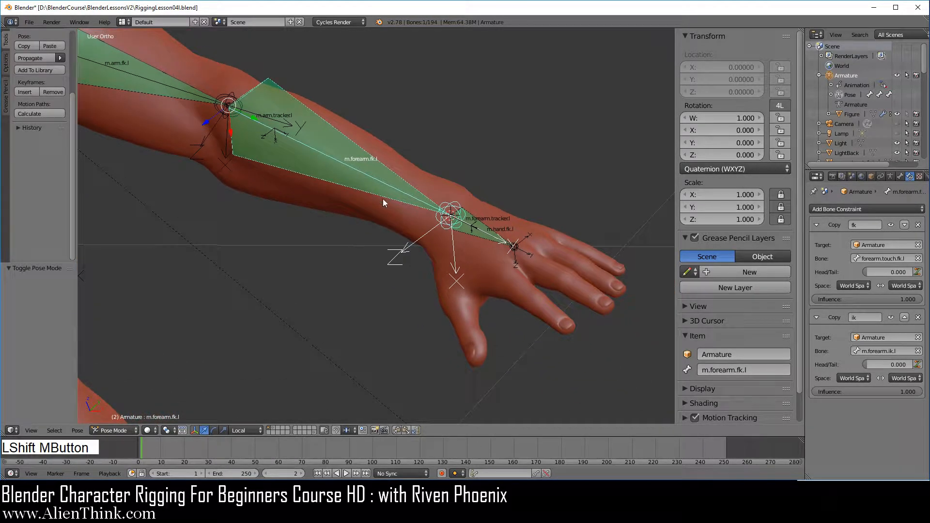
pyautogui.rightClick(473, 223)
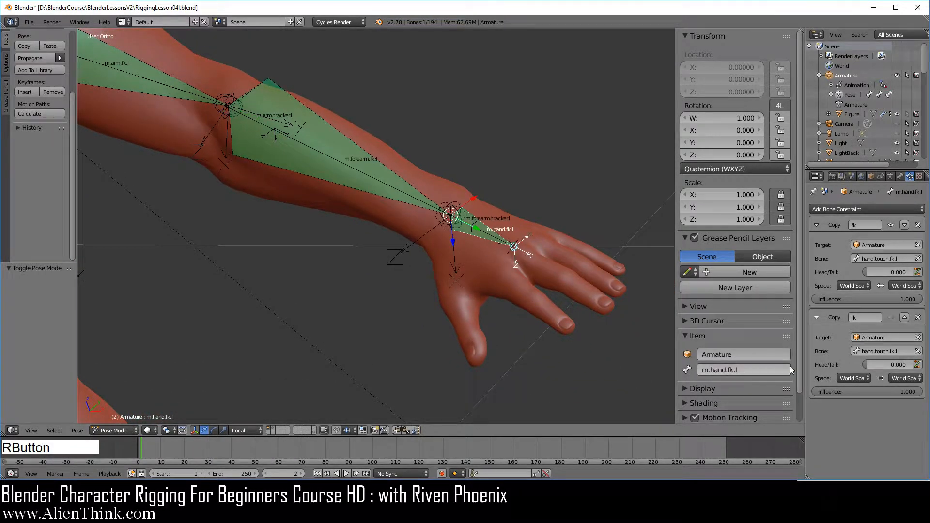
pyautogui.click(892, 316)
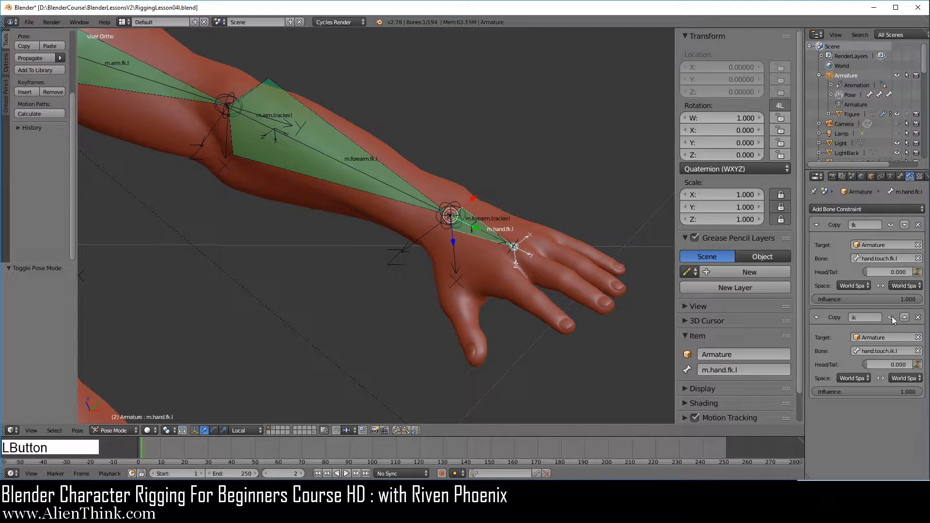
# Show only the IK bone layer and try moving m.elbow.touch.ik.l in right side view, cancelling the move
pyautogui.click(891, 177)
pyautogui.click(913, 265)
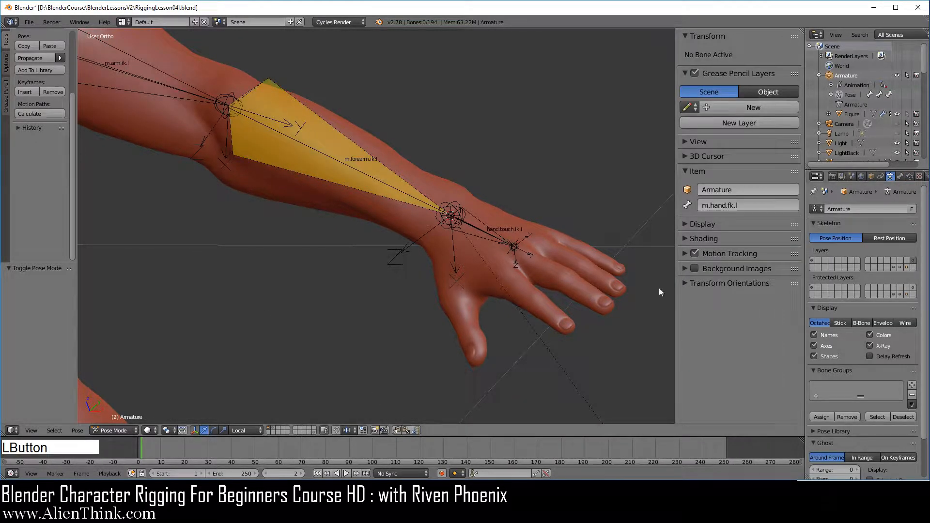
pyautogui.moveTo(507, 294)
pyautogui.keyDown('shift'); pyautogui.mouseDown(button='middle')
pyautogui.moveTo(542, 360)
pyautogui.moveTo(518, 297)
pyautogui.mouseUp(button='middle'); pyautogui.keyUp('shift')
pyautogui.scroll(-4, 543, 361)
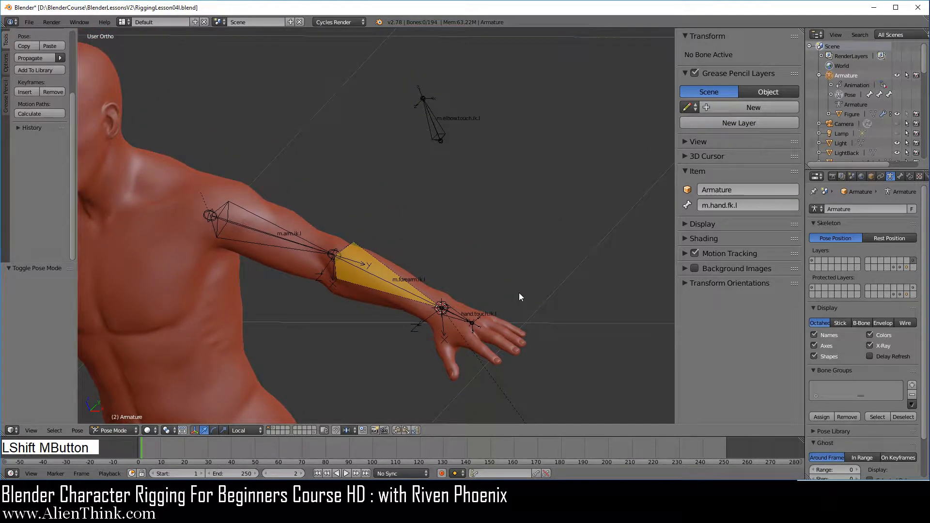
pyautogui.press('KP_3')
pyautogui.moveTo(545, 206); pyautogui.dragTo(545, 153, button='right')
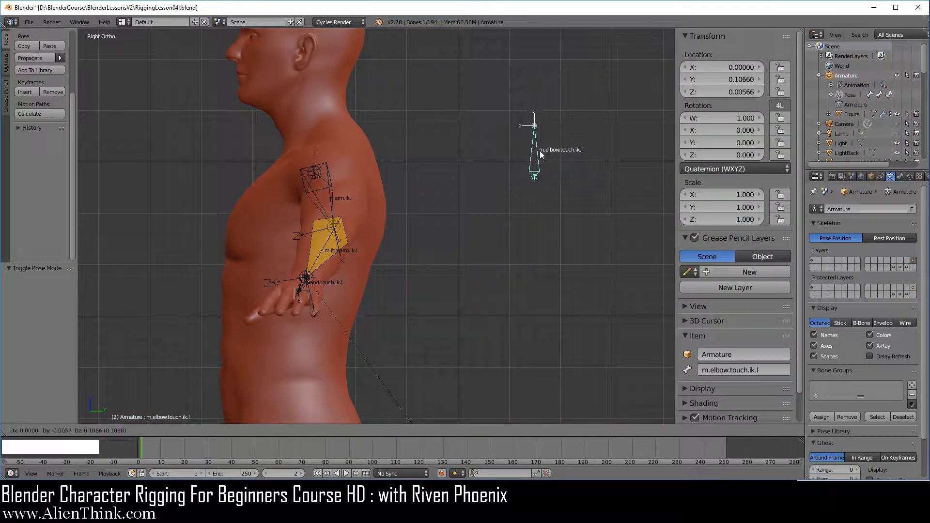
pyautogui.press('Escape')
# Test the arm's IK by moving hand.touch.ik.l toward the body and check the elbow bend from the side
pyautogui.keyDown('shift'); pyautogui.moveTo(455, 245); pyautogui.dragTo(409, 363, button='middle'); pyautogui.keyUp('shift')
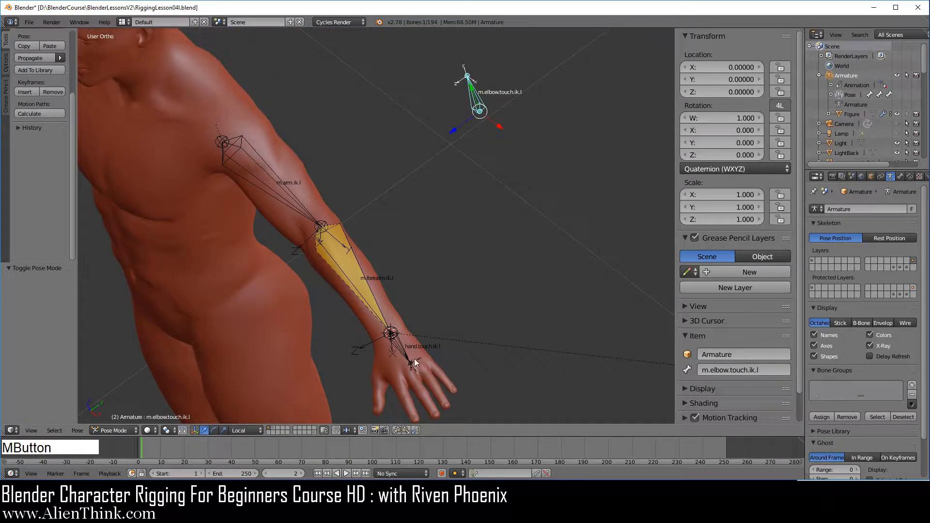
pyautogui.moveTo(395, 353); pyautogui.dragTo(327, 325, button='right')
pyautogui.click(327, 325)
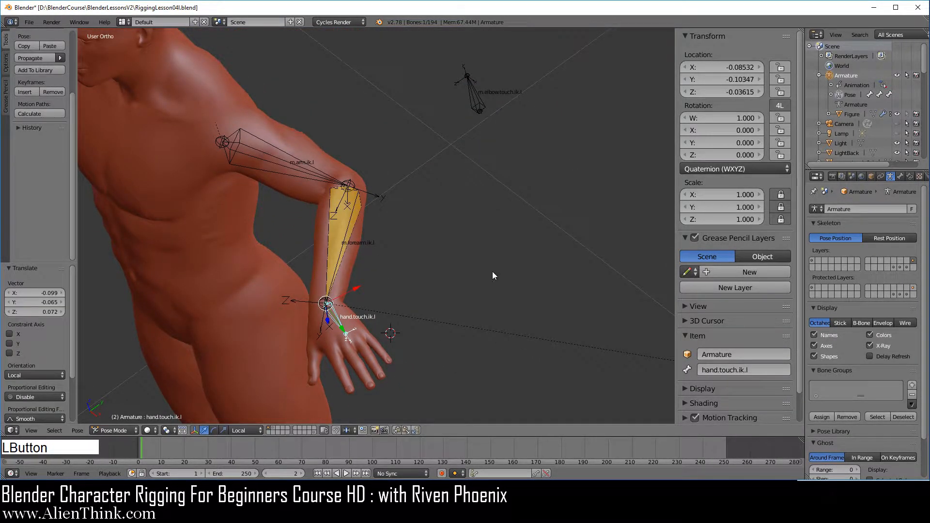
pyautogui.moveTo(493, 276); pyautogui.dragTo(556, 201, button='middle')
pyautogui.moveTo(538, 175); pyautogui.dragTo(507, 250, button='right')
# Clear the pose rotation and location of all visible IK bones
pyautogui.rightClick(526, 175)
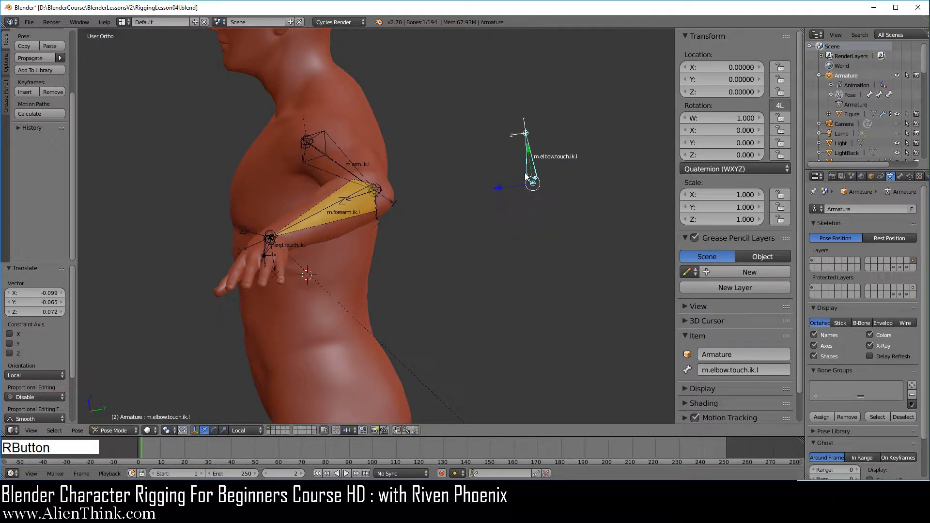
pyautogui.press('a')
pyautogui.press('a')
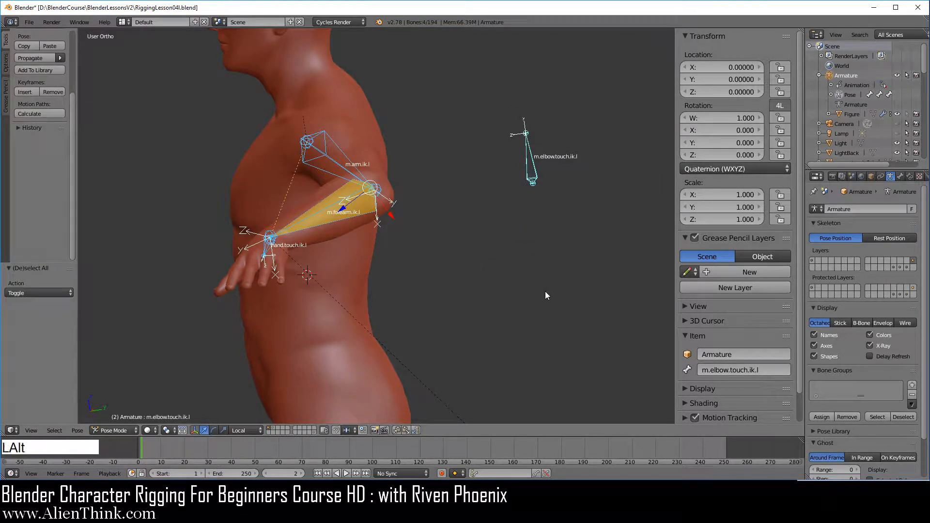
pyautogui.hotkey('alt', 'r')
pyautogui.hotkey('alt', 'g')
# Select m.elbow.touch.ik.l and additionally show the first armature layer, which holds the touch control bones
pyautogui.press('KP_1')
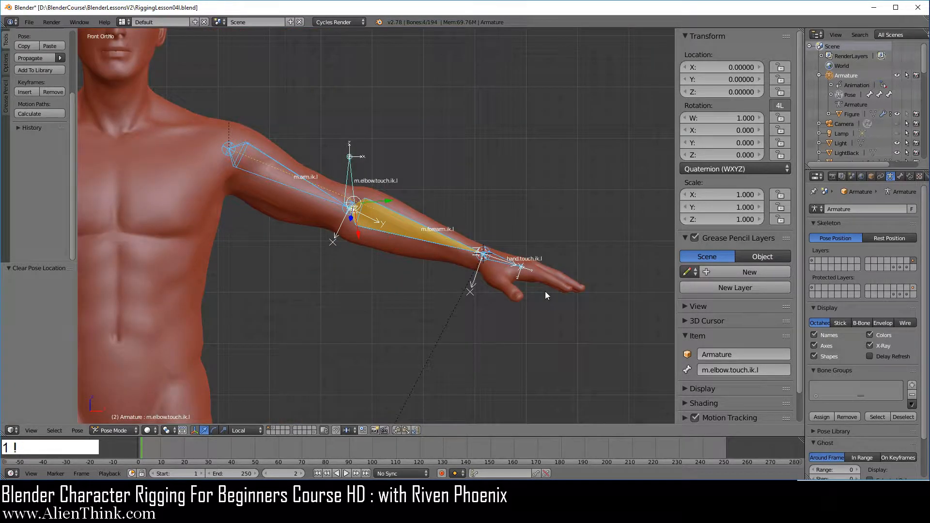
pyautogui.keyDown('shift'); pyautogui.moveTo(546, 292); pyautogui.dragTo(594, 284, button='middle'); pyautogui.keyUp('shift')
pyautogui.moveTo(467, 213); pyautogui.dragTo(440, 251, button='middle')
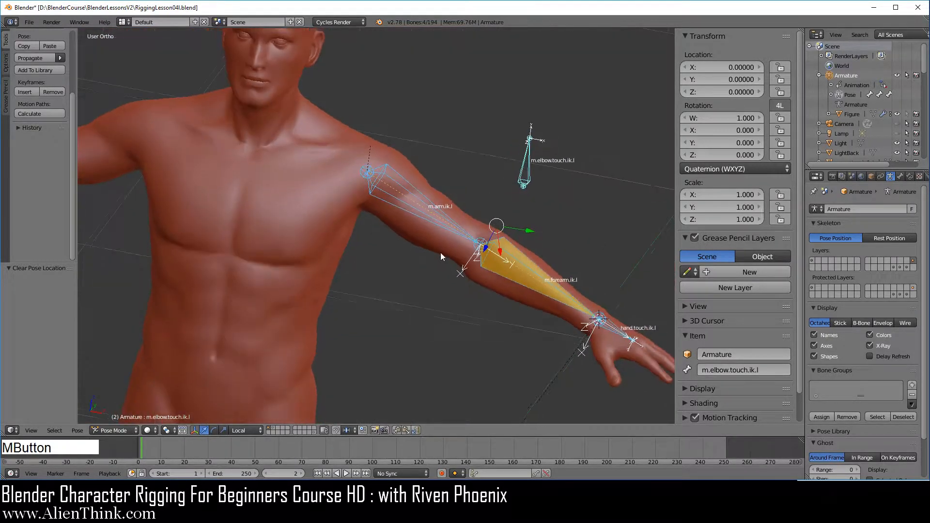
pyautogui.rightClick(524, 168)
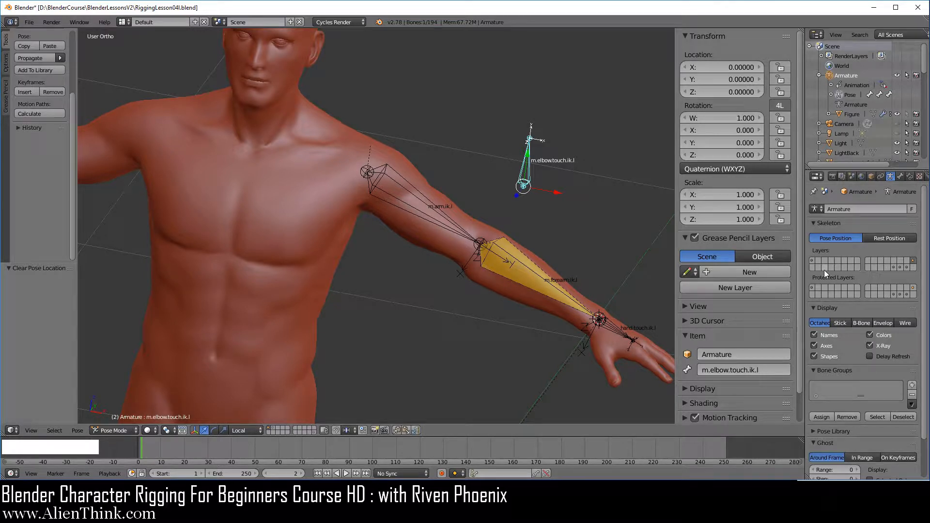
pyautogui.keyDown('shift'); pyautogui.click(812, 260); pyautogui.keyUp('shift')
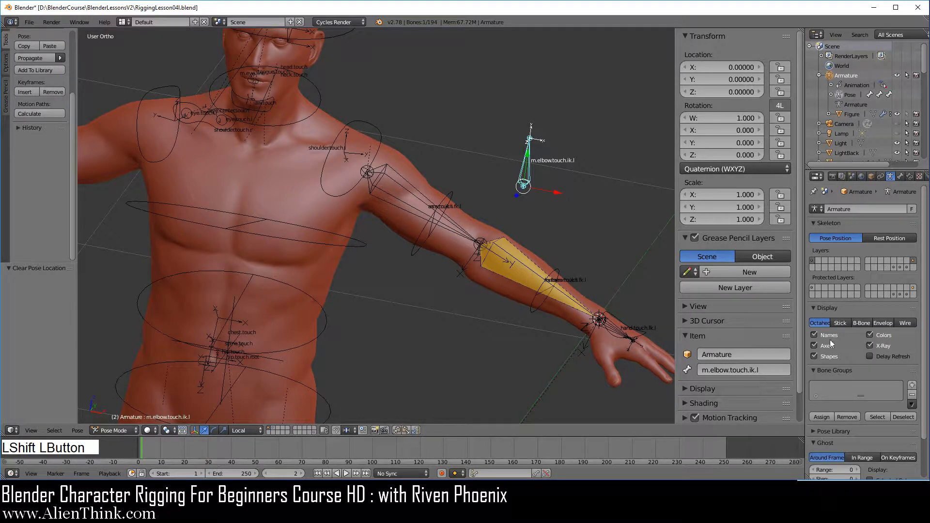
# Turn off custom bone shapes, select knee.touch.pole.ik.l from the side and check its parent in the bone relations
pyautogui.click(827, 356)
pyautogui.press('KP_3')
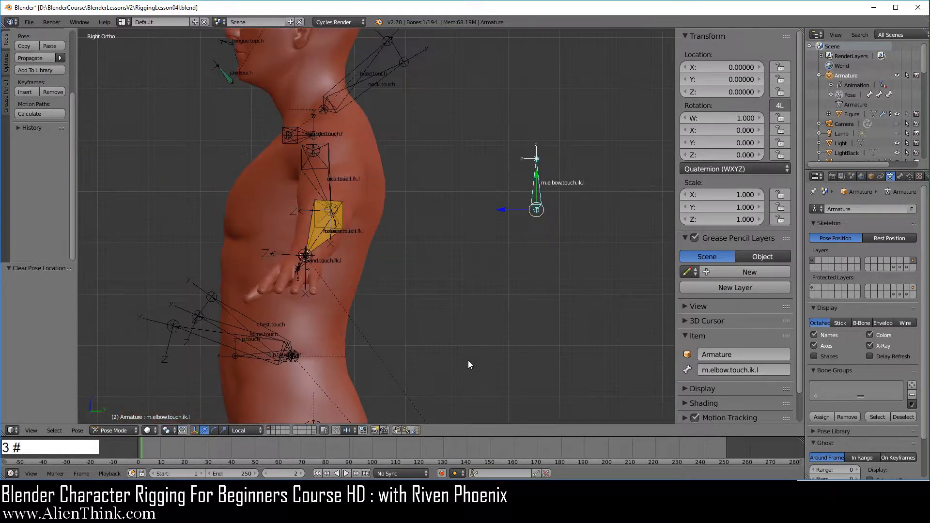
pyautogui.scroll(-4, 468, 361)
pyautogui.keyDown('shift'); pyautogui.moveTo(439, 361); pyautogui.dragTo(475, 191, button='middle'); pyautogui.keyUp('shift')
pyautogui.scroll(3, 416, 314)
pyautogui.keyDown('shift'); pyautogui.moveTo(416, 314); pyautogui.dragTo(461, 152, button='middle'); pyautogui.keyUp('shift')
pyautogui.rightClick(241, 140)
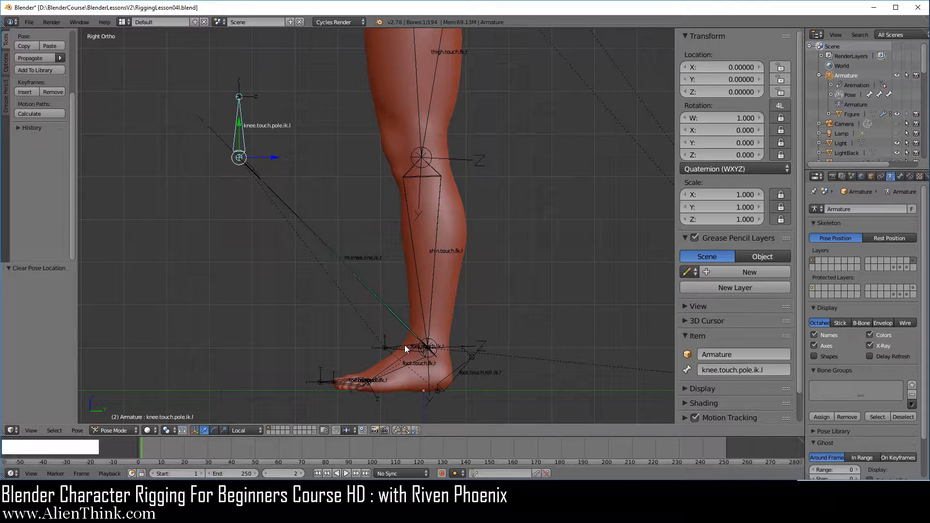
pyautogui.click(901, 177)
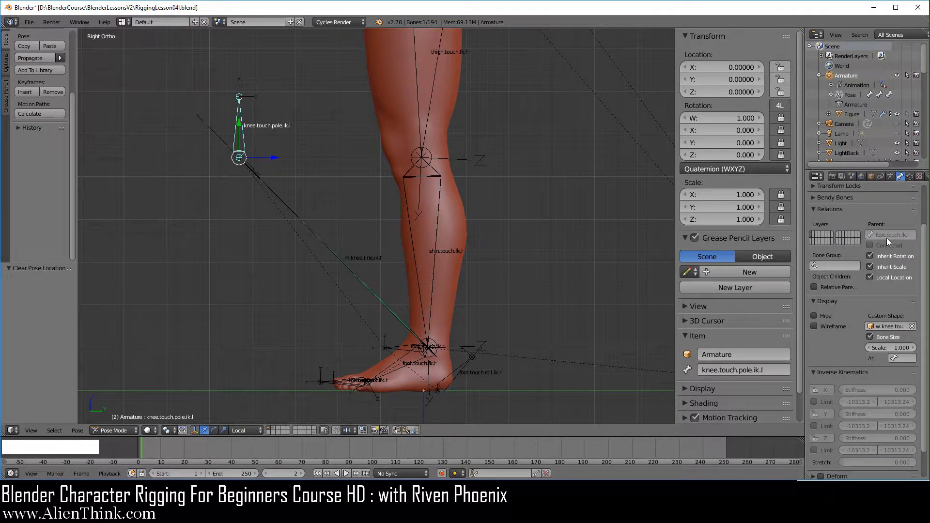
# Try moving foot.touch.ik.l in right side view to check that the knee pole bone follows, cancelling the move
pyautogui.keyDown('shift'); pyautogui.moveTo(566, 285); pyautogui.dragTo(511, 206, button='middle'); pyautogui.keyUp('shift')
pyautogui.scroll(5, 446, 321)
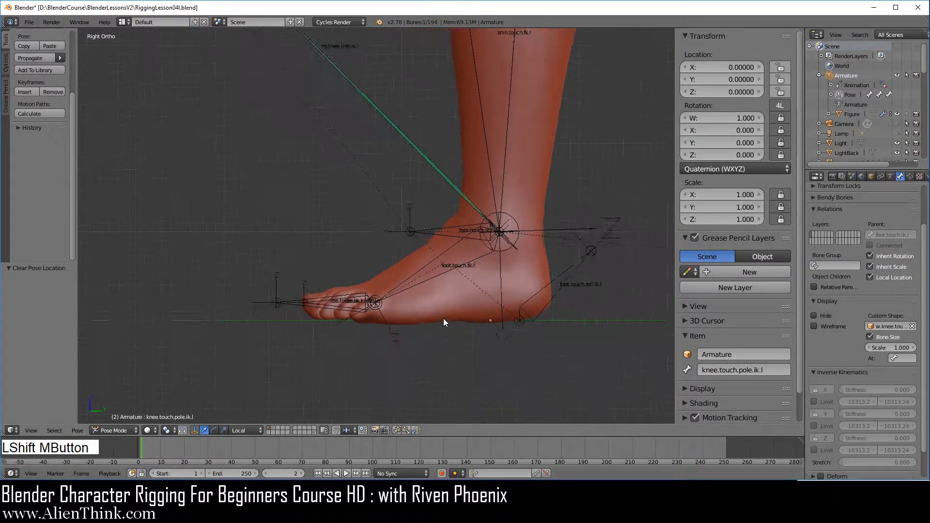
pyautogui.rightClick(472, 226)
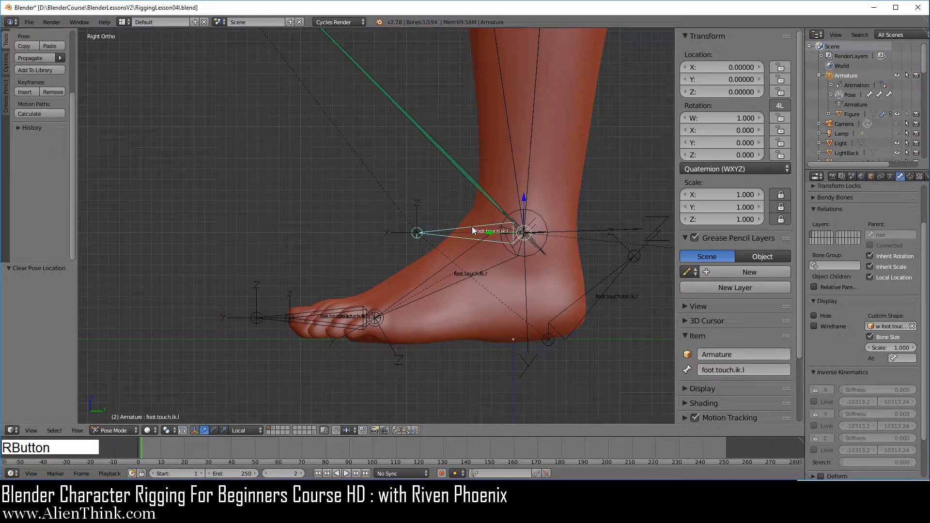
pyautogui.press('g')
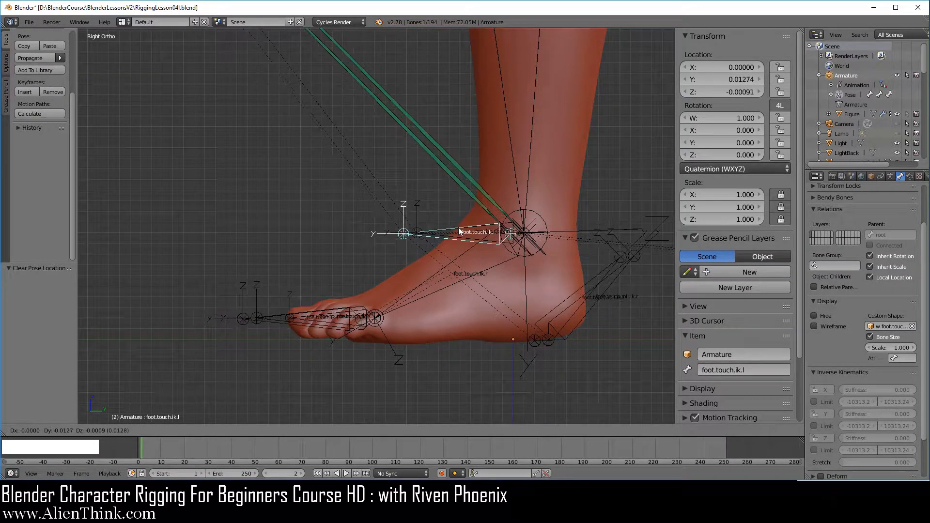
pyautogui.rightClick(458, 229)
# Select m.elbow.touch.ik.l behind the left arm and examine it from the front
pyautogui.scroll(-3, 461, 233)
pyautogui.keyDown('shift'); pyautogui.moveTo(461, 232); pyautogui.dragTo(563, 243, button='middle'); pyautogui.keyUp('shift')
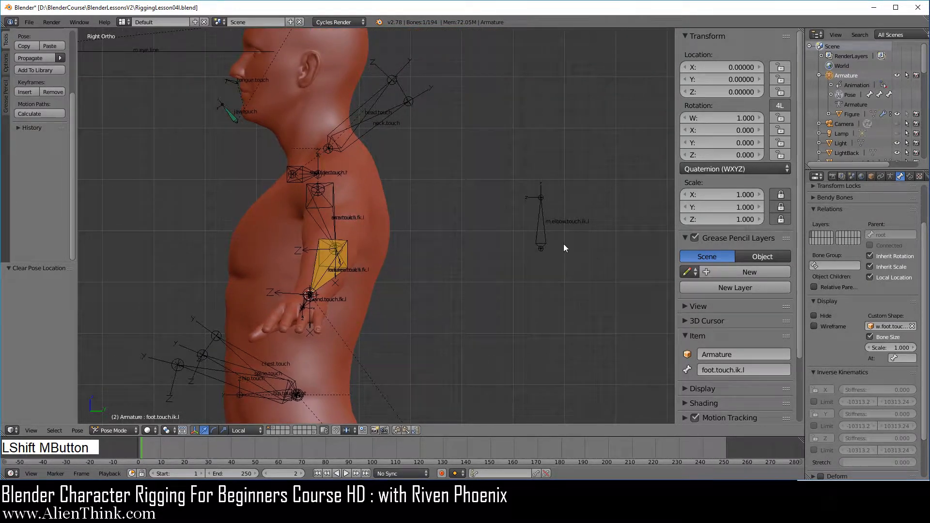
pyautogui.rightClick(544, 225)
pyautogui.moveTo(403, 344); pyautogui.dragTo(473, 354, button='middle')
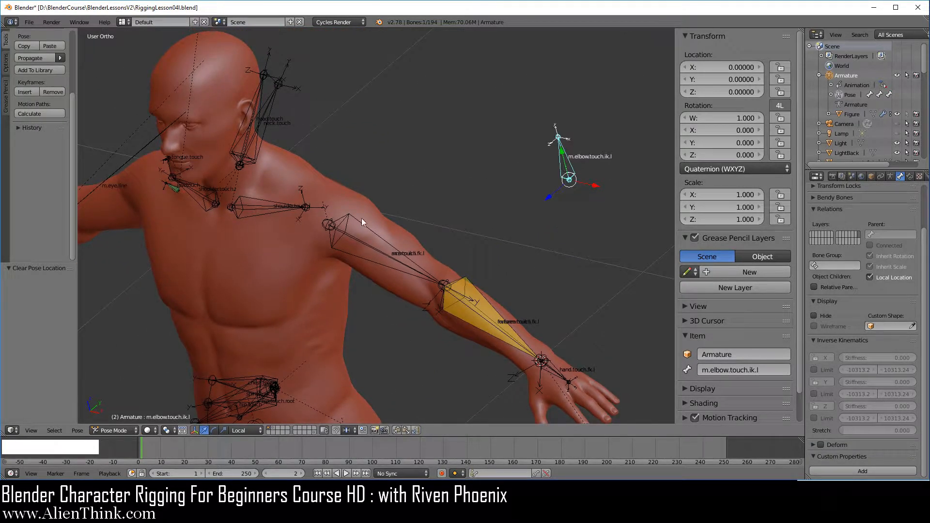
pyautogui.press('KP_1')
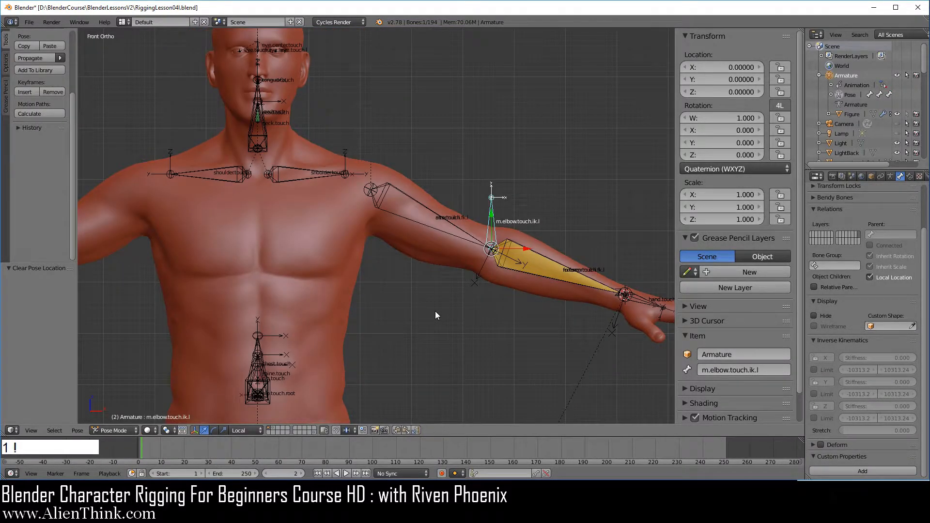
pyautogui.scroll(3, 435, 311)
pyautogui.keyDown('shift'); pyautogui.moveTo(435, 311); pyautogui.dragTo(392, 282, button='middle'); pyautogui.keyUp('shift')
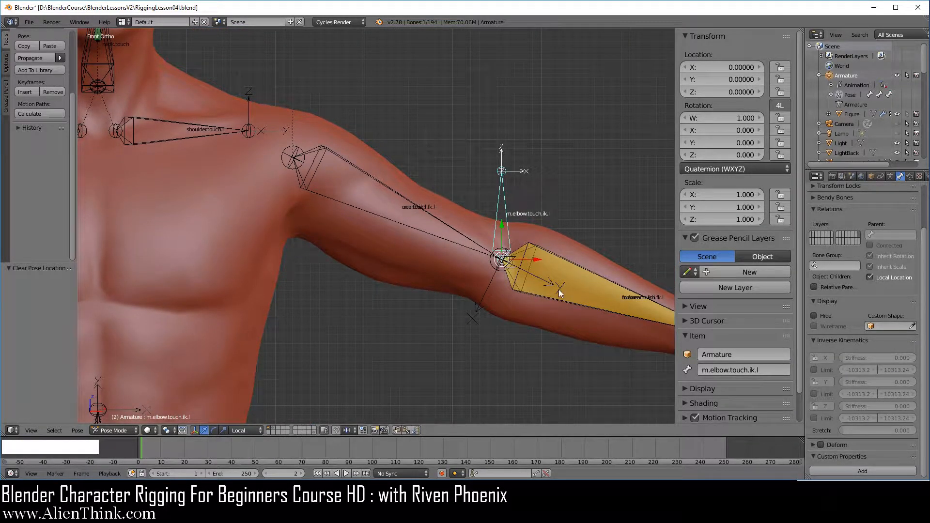
# Additionally show the armature layer holding the mechanism bones and switch the armature to Edit Mode
pyautogui.click(890, 175)
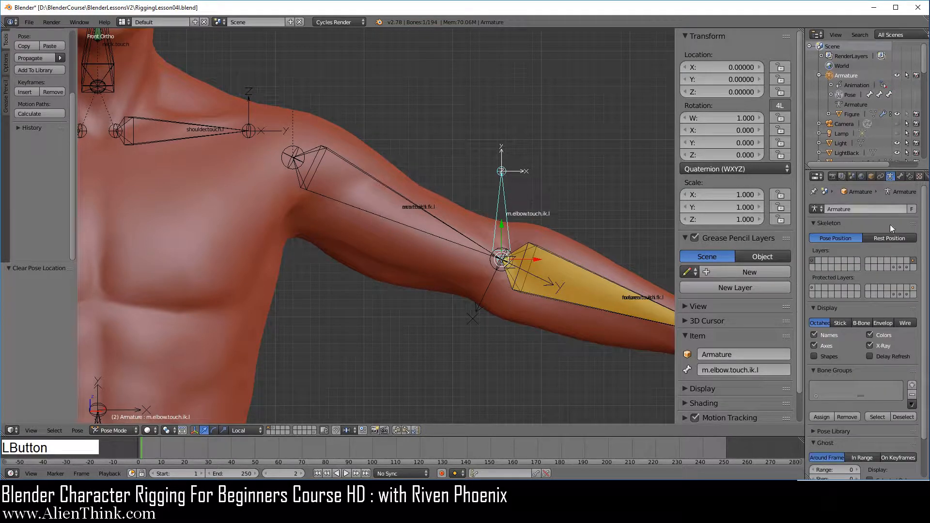
pyautogui.keyDown('shift'); pyautogui.click(907, 267); pyautogui.keyUp('shift')
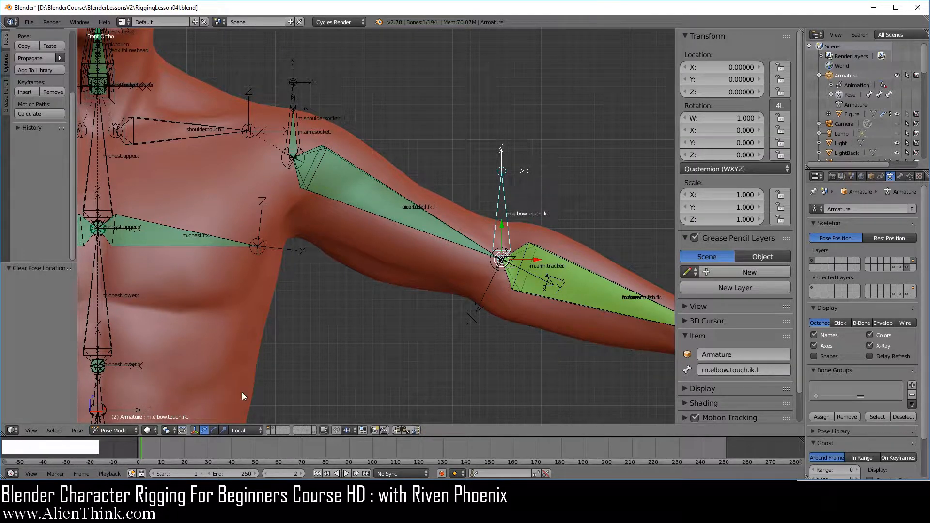
pyautogui.click(126, 429)
pyautogui.click(125, 410)
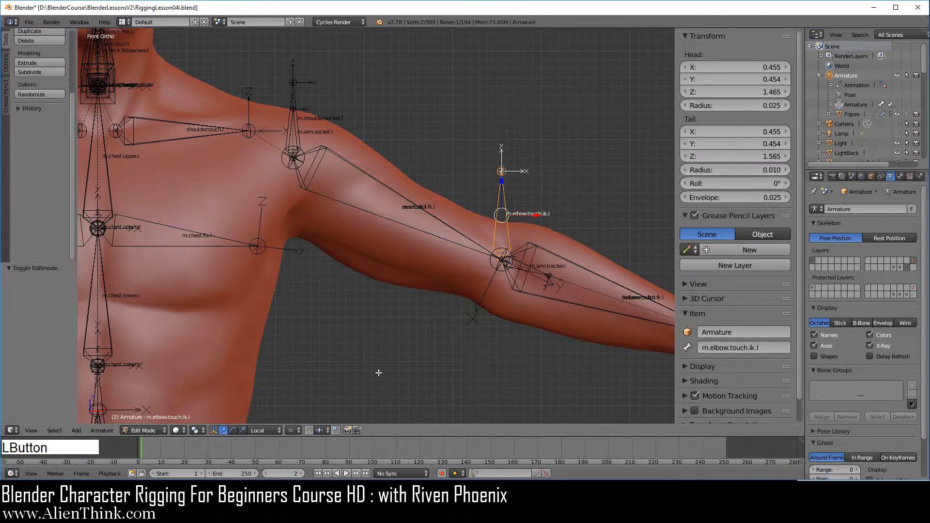
# Parent m.elbow.touch.ik.l to m.shoulder.socket.l with Keep Offset
pyautogui.rightClick(507, 202)
pyautogui.keyDown('shift'); pyautogui.moveTo(336, 227); pyautogui.dragTo(394, 335, button='middle'); pyautogui.keyUp('shift')
pyautogui.scroll(7, 397, 331)
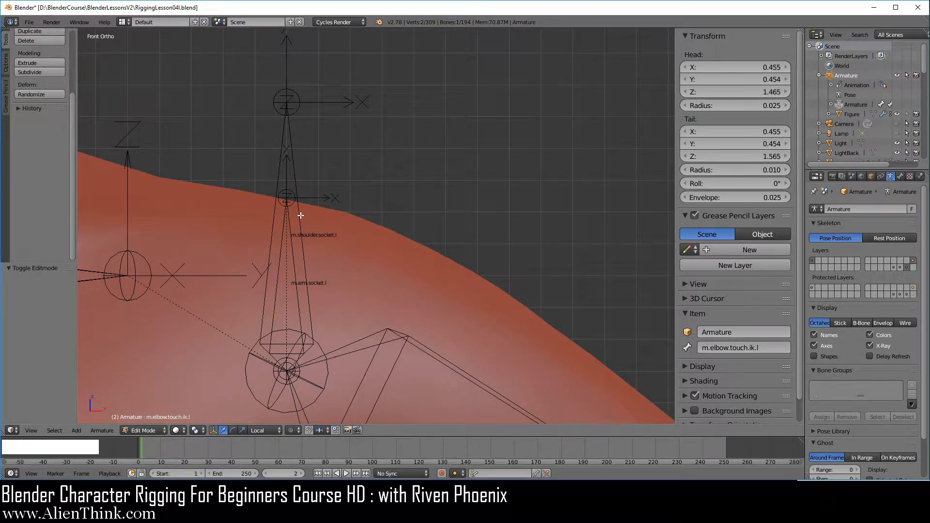
pyautogui.keyDown('shift'); pyautogui.rightClick(301, 215); pyautogui.keyUp('shift')
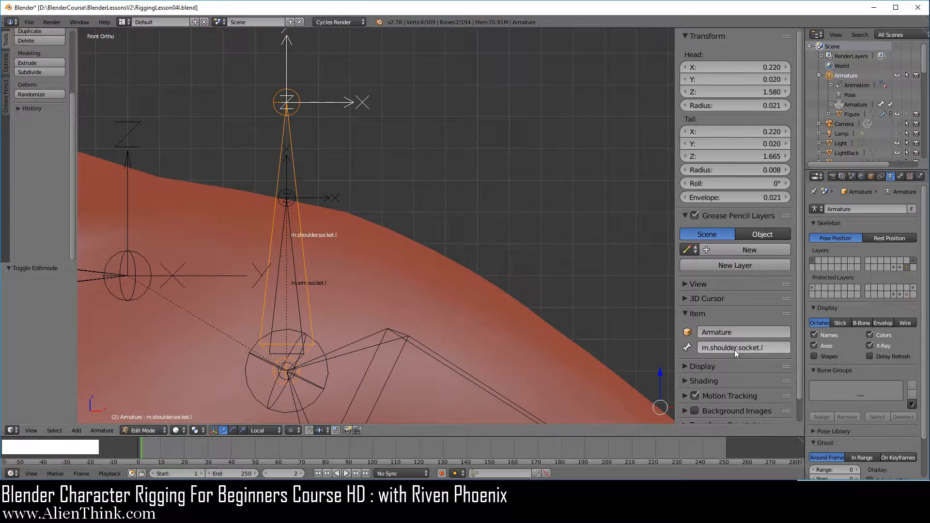
pyautogui.hotkey('ctrl', 'p')
pyautogui.click(495, 218)
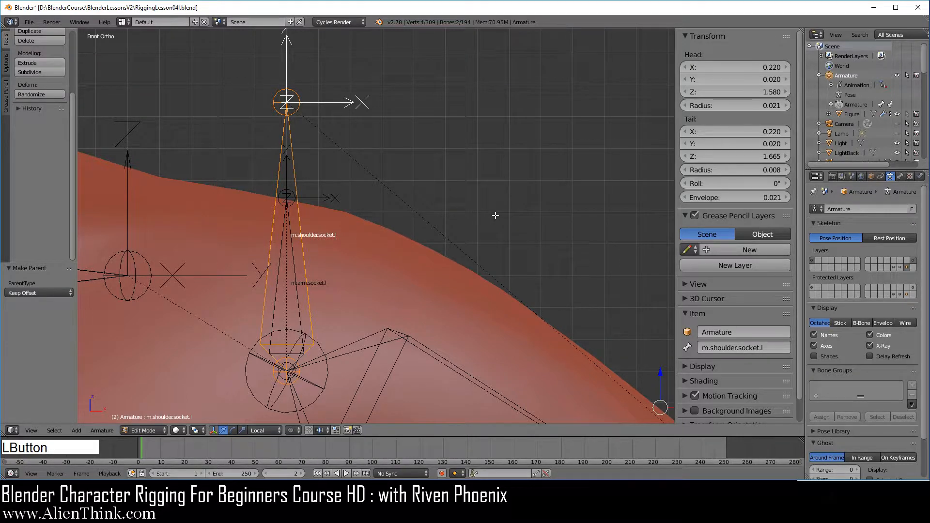
# Return the armature to Pose Mode and show only the IK bone layer
pyautogui.scroll(-4, 495, 219)
pyautogui.scroll(-1, 495, 219)
pyautogui.keyDown('shift'); pyautogui.moveTo(496, 219); pyautogui.dragTo(508, 181, button='middle'); pyautogui.keyUp('shift')
pyautogui.scroll(-3, 485, 233)
pyautogui.keyDown('shift'); pyautogui.moveTo(447, 277); pyautogui.dragTo(452, 239, button='middle'); pyautogui.keyUp('shift')
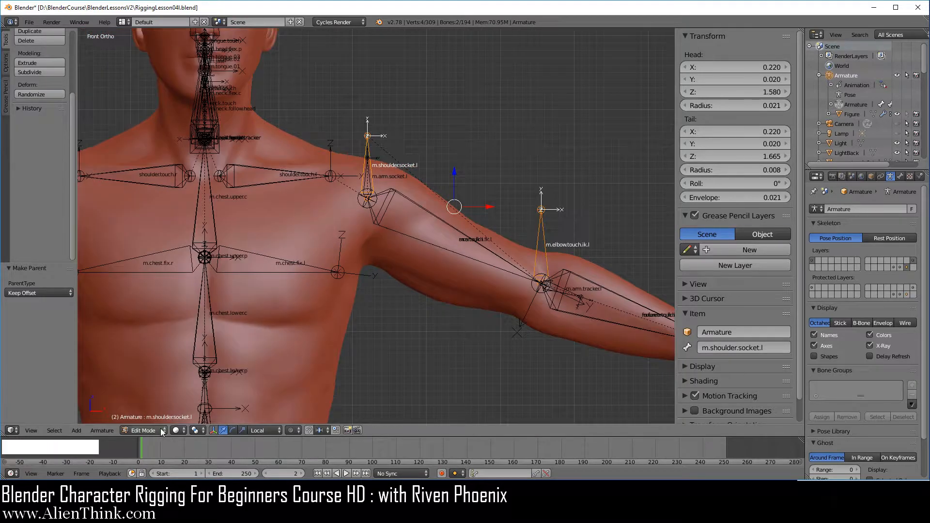
pyautogui.click(156, 431)
pyautogui.click(147, 398)
pyautogui.keyDown('shift'); pyautogui.moveTo(435, 315); pyautogui.dragTo(462, 242, button='middle'); pyautogui.keyUp('shift')
pyautogui.scroll(-2, 443, 227)
pyautogui.keyDown('shift'); pyautogui.moveTo(497, 271); pyautogui.dragTo(445, 247, button='middle'); pyautogui.keyUp('shift')
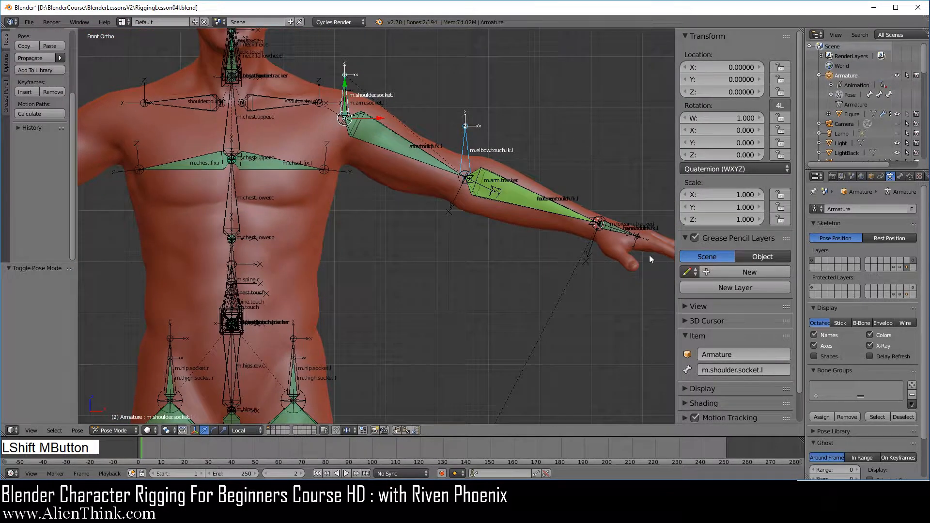
pyautogui.click(914, 261)
# Test the arm's IK by moving hand.touch.ik.l down toward the body and rotating it freely with the trackball
pyautogui.rightClick(610, 225)
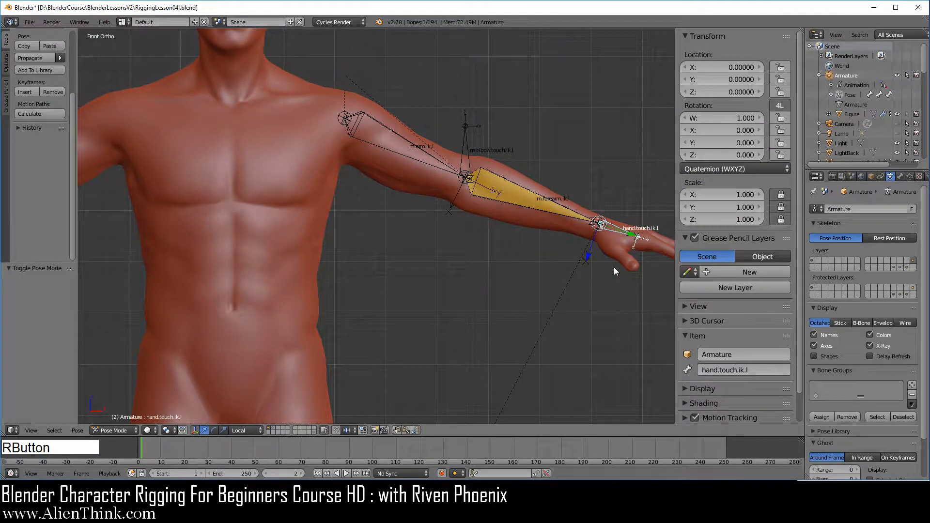
pyautogui.press('g')
pyautogui.click(505, 286)
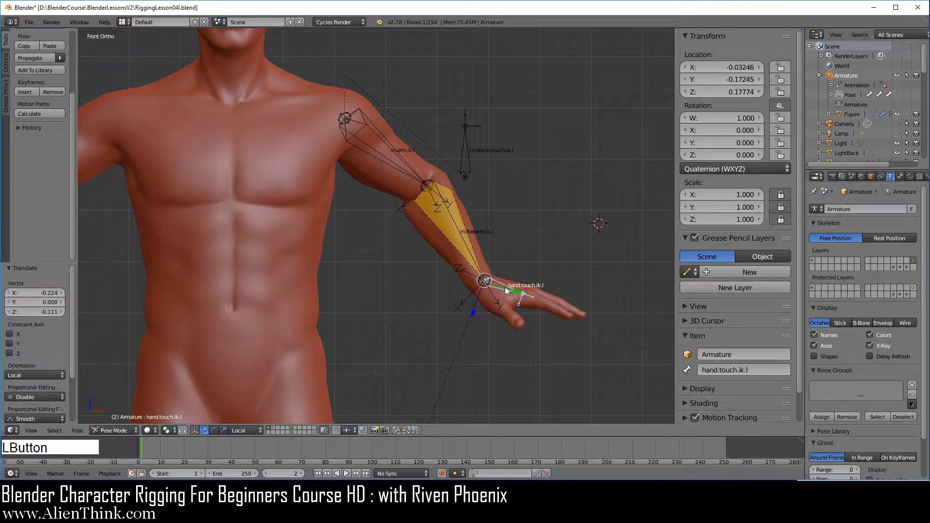
pyautogui.press('r')
pyautogui.press('r')
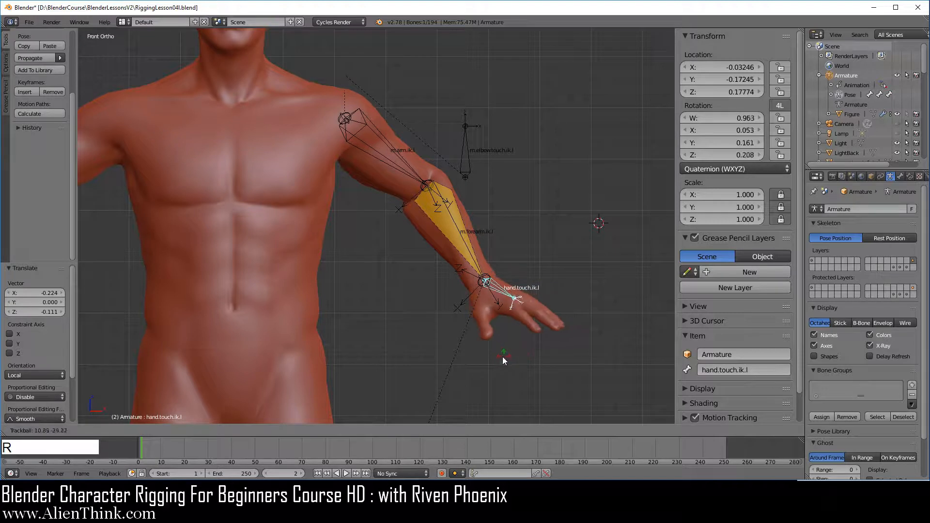
pyautogui.click(531, 290)
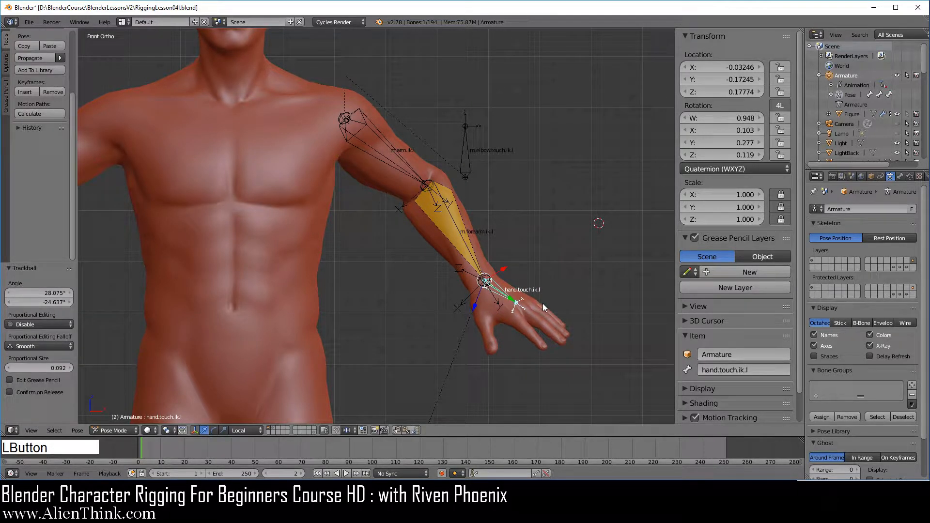
# Rotate hand.touch.ik.l about -34° around its local Y axis
pyautogui.press('r')
pyautogui.press('y')
pyautogui.press('y')
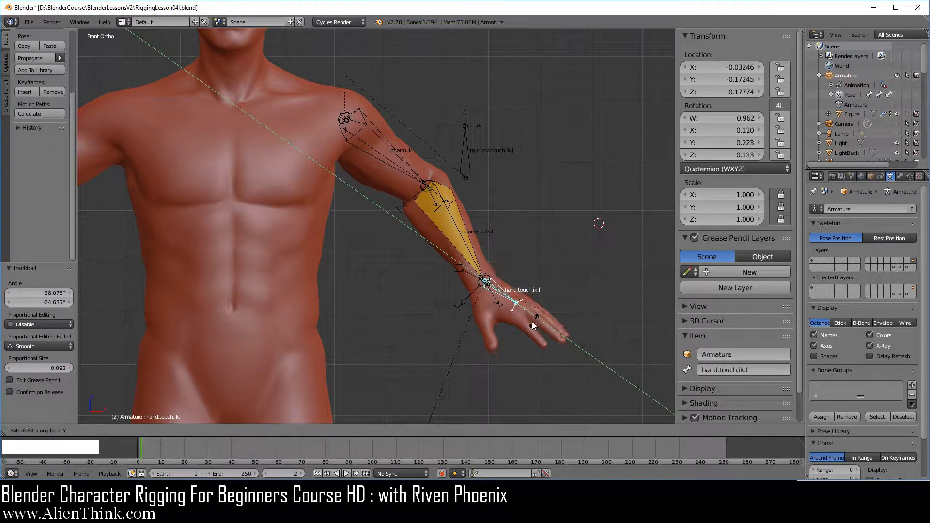
pyautogui.click(518, 328)
# Additionally show the first armature layer with the touch control bones and turn custom bone shapes back on
pyautogui.keyDown('shift'); pyautogui.moveTo(476, 294); pyautogui.dragTo(535, 308, button='middle'); pyautogui.keyUp('shift')
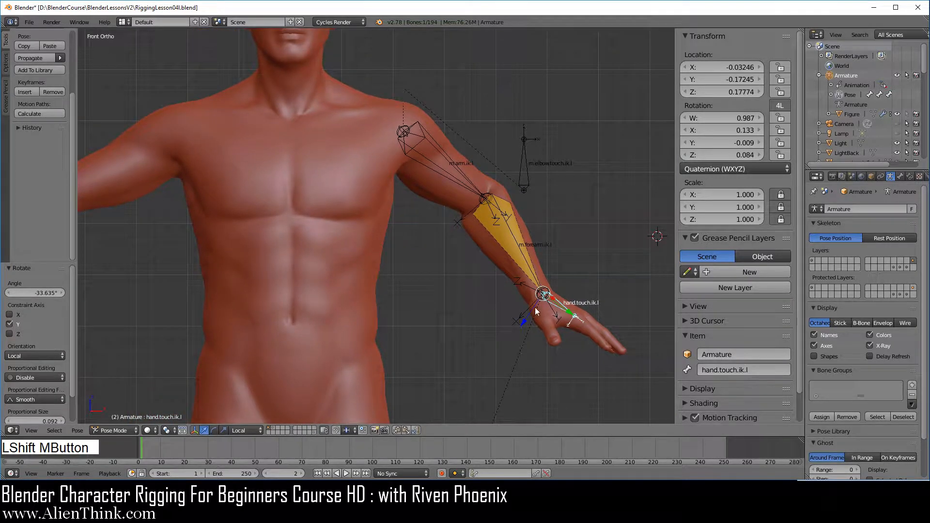
pyautogui.keyDown('shift'); pyautogui.click(813, 260); pyautogui.keyUp('shift')
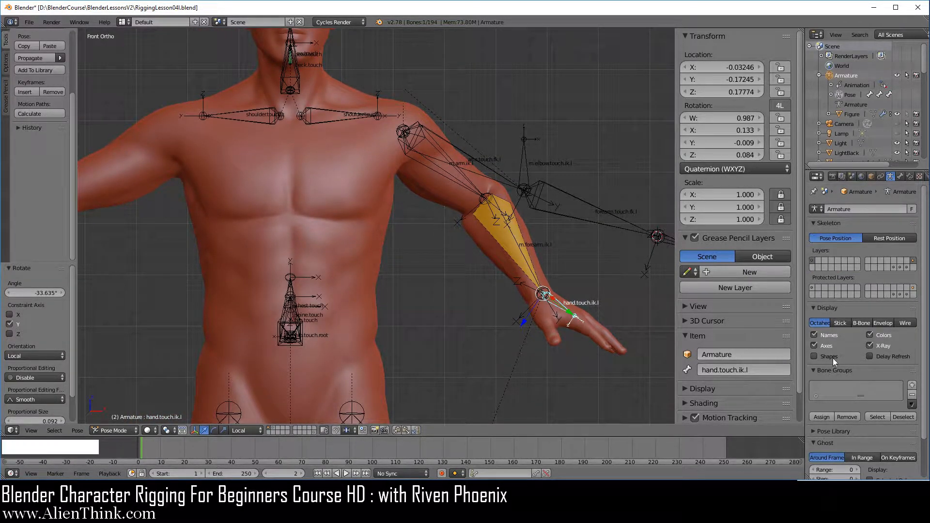
pyautogui.click(815, 356)
pyautogui.keyDown('shift'); pyautogui.moveTo(426, 303); pyautogui.dragTo(457, 319, button='middle'); pyautogui.keyUp('shift')
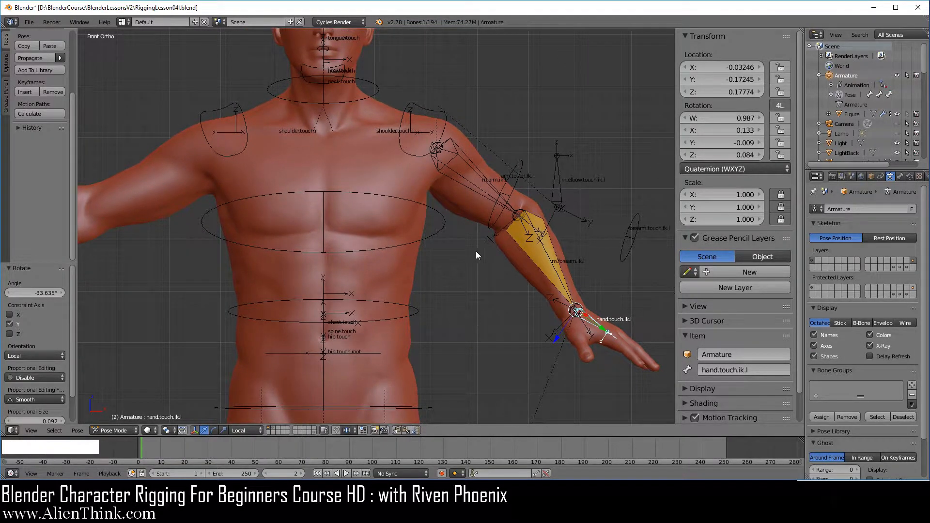
pyautogui.moveTo(476, 251); pyautogui.dragTo(564, 351, button='middle')
# In right side view, rotate chest.touch forward about 25° to test the elbow bone's parenting, cancelling a further rotation
pyautogui.press('KP_3')
pyautogui.rightClick(400, 214)
pyautogui.press('r')
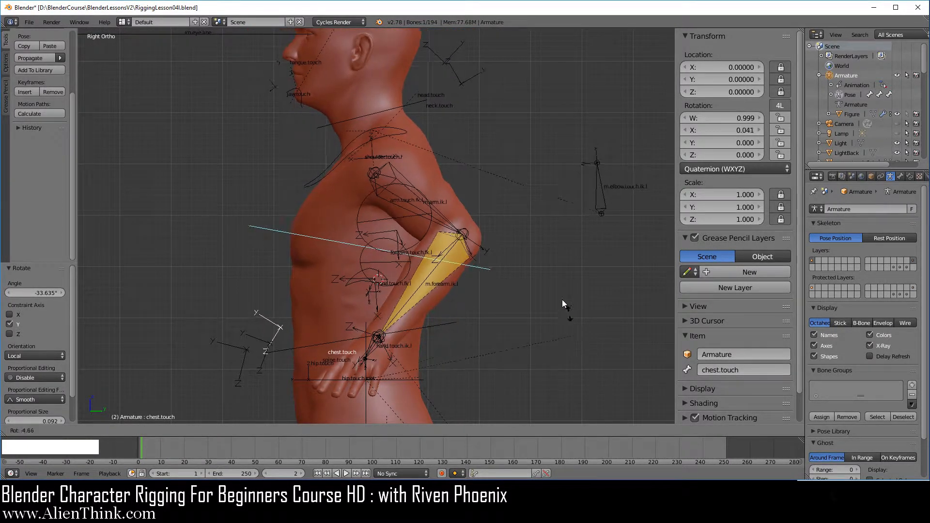
pyautogui.click(541, 261)
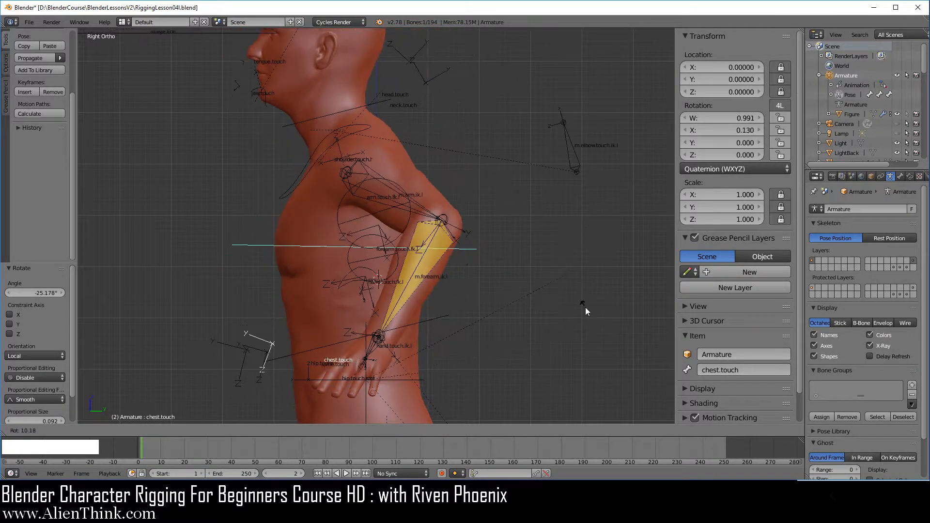
pyautogui.rightClick(595, 273)
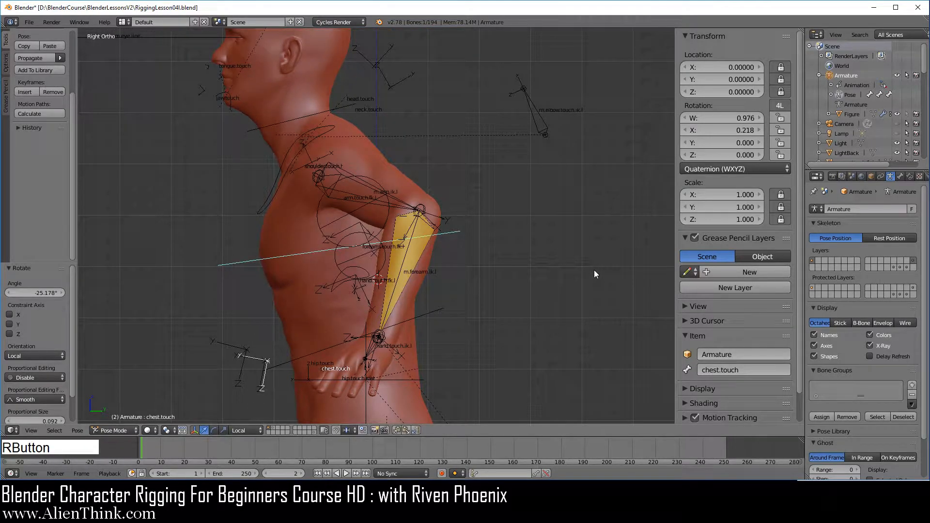
# Clear the pose rotation and location of all visible bones and deselect them
pyautogui.press('1')
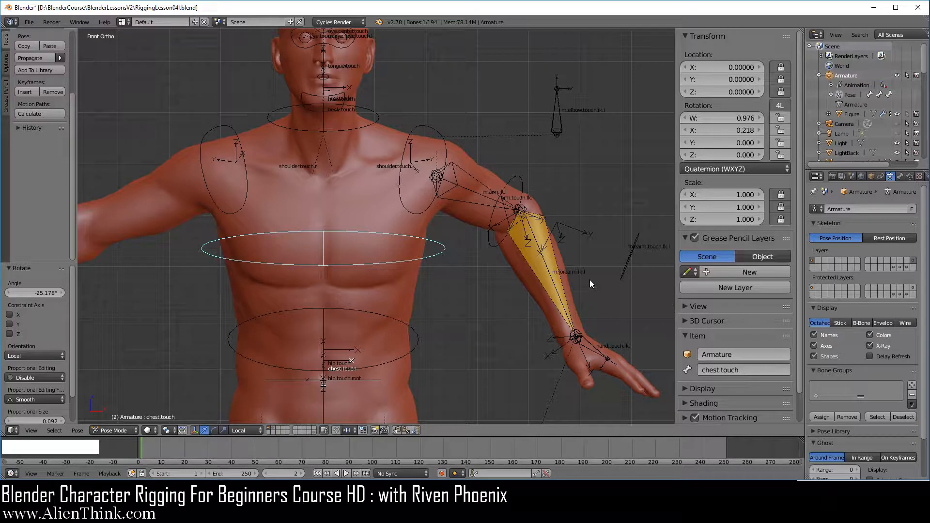
pyautogui.press('a')
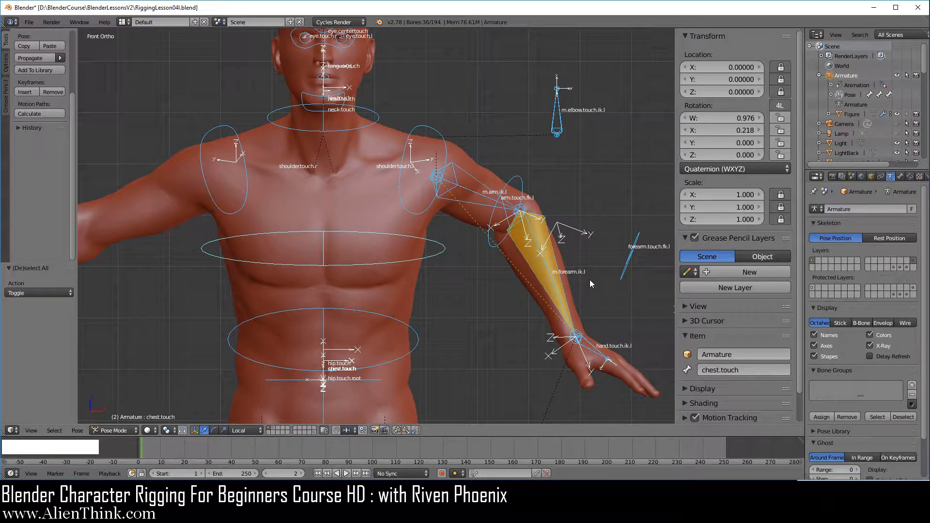
pyautogui.hotkey('alt', 'r')
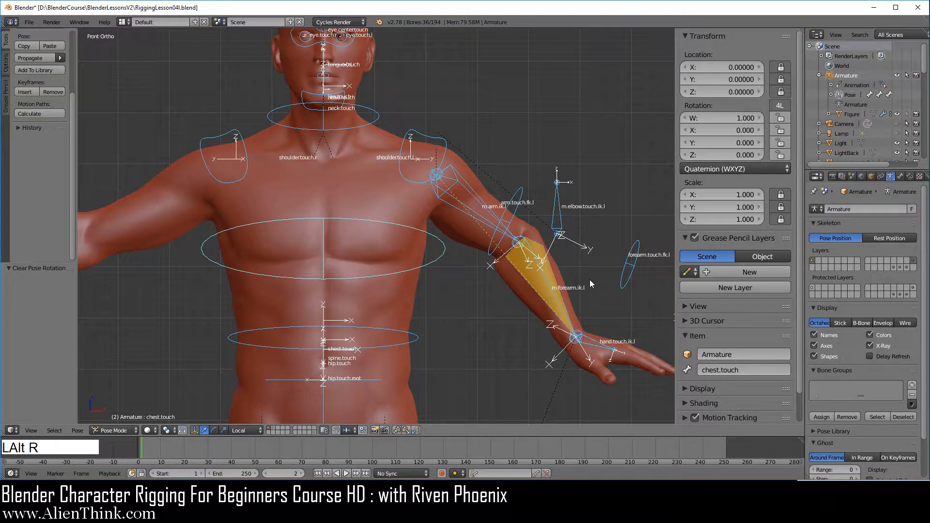
pyautogui.hotkey('alt', 'g')
pyautogui.press('a')
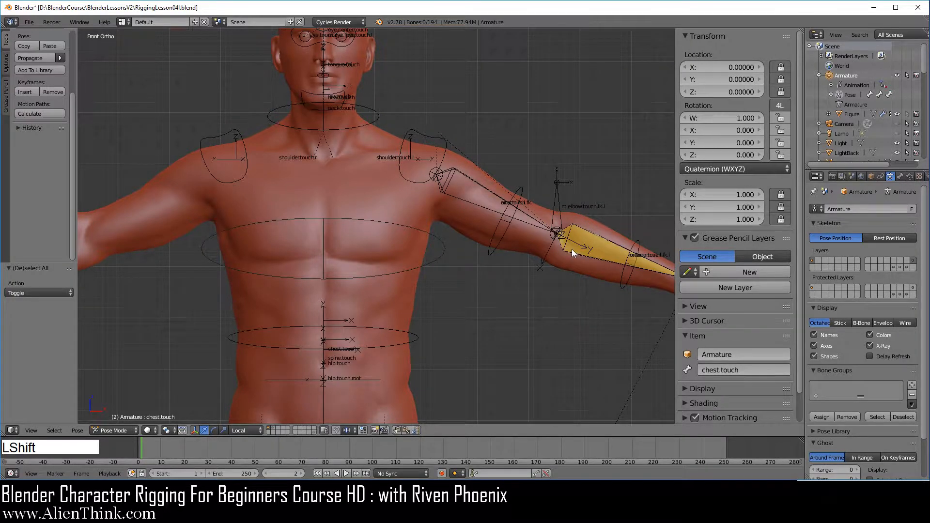
# Assign the bones m.elbow.touch.ik.l and hand.touch.ik.l to the first bone layer
pyautogui.keyDown('shift'); pyautogui.moveTo(572, 249); pyautogui.dragTo(389, 269, button='middle'); pyautogui.keyUp('shift')
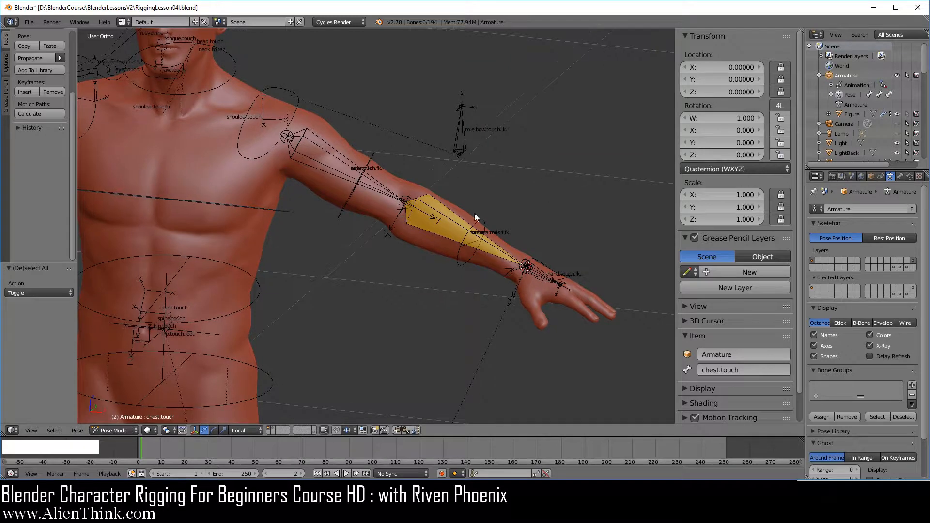
pyautogui.rightClick(465, 134)
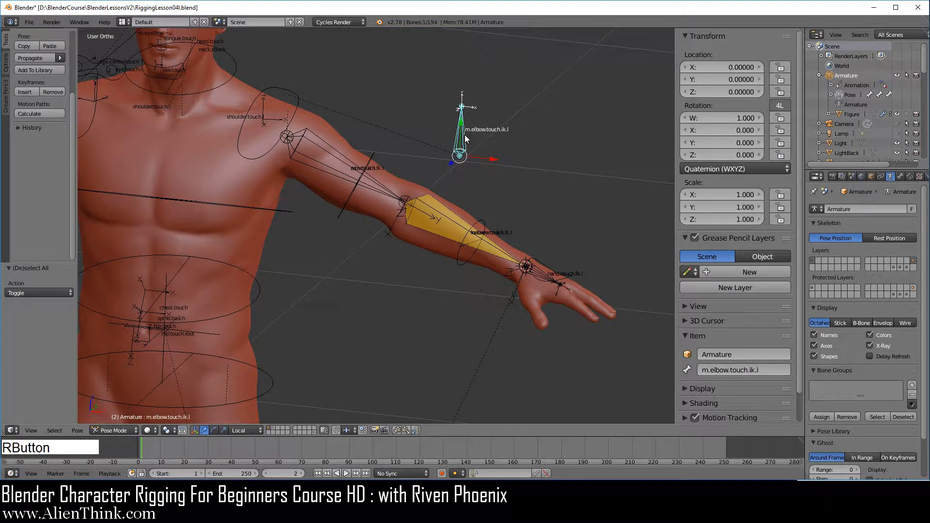
pyautogui.keyDown('shift'); pyautogui.moveTo(486, 237); pyautogui.dragTo(411, 254, button='middle'); pyautogui.keyUp('shift')
pyautogui.scroll(5, 497, 348)
pyautogui.scroll(1, 497, 348)
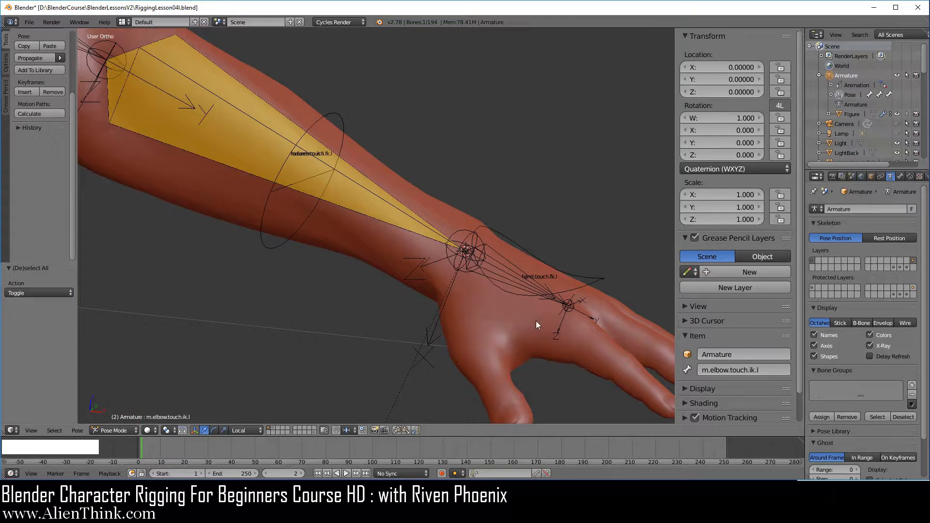
pyautogui.keyDown('shift'); pyautogui.rightClick(502, 256); pyautogui.keyUp('shift')
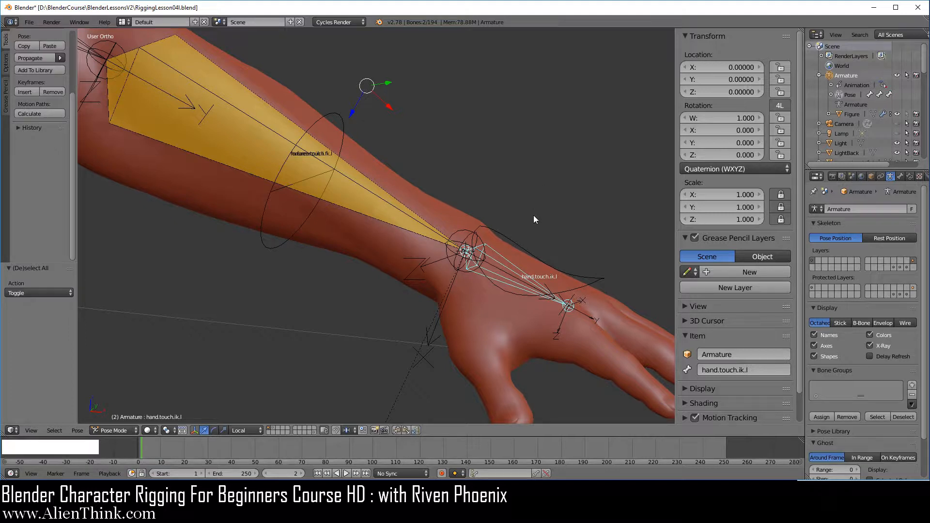
pyautogui.press('m')
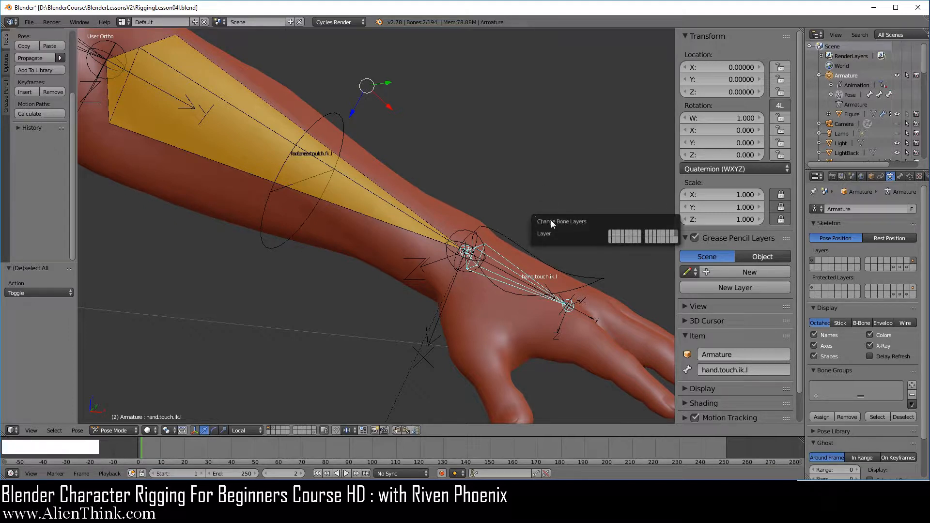
pyautogui.click(610, 237)
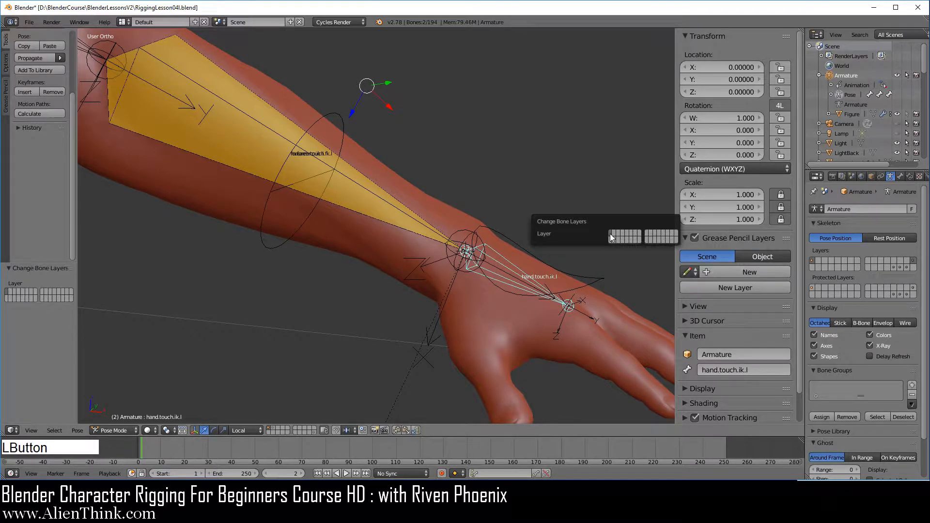
pyautogui.scroll(-3, 532, 310)
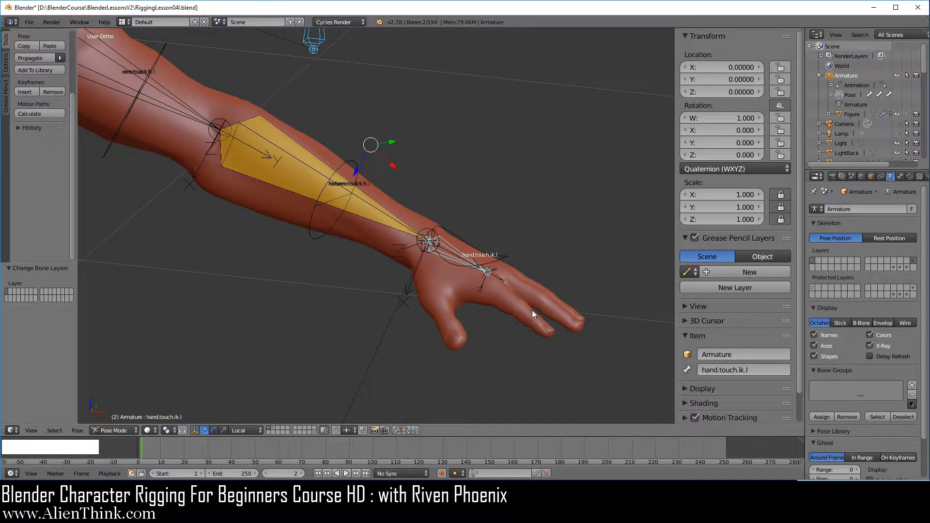
# In front view, save the scene as RiggingLesson04m.blend in the BlenderLessonsV2 folder, overwriting the existing file
pyautogui.press('KP_1')
pyautogui.scroll(-3, 515, 325)
pyautogui.keyDown('shift'); pyautogui.moveTo(403, 270); pyautogui.dragTo(491, 304, button='middle'); pyautogui.keyUp('shift')
pyautogui.scroll(1, 521, 301)
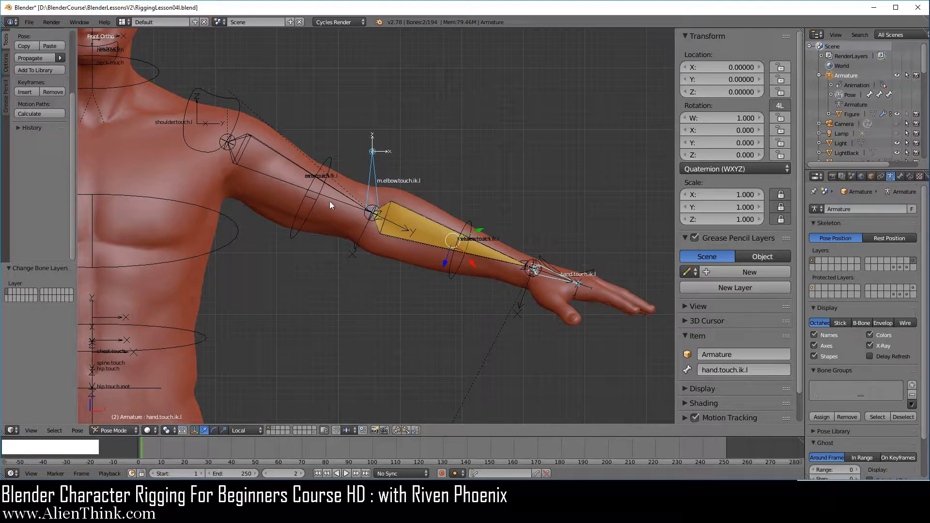
pyautogui.click(33, 22)
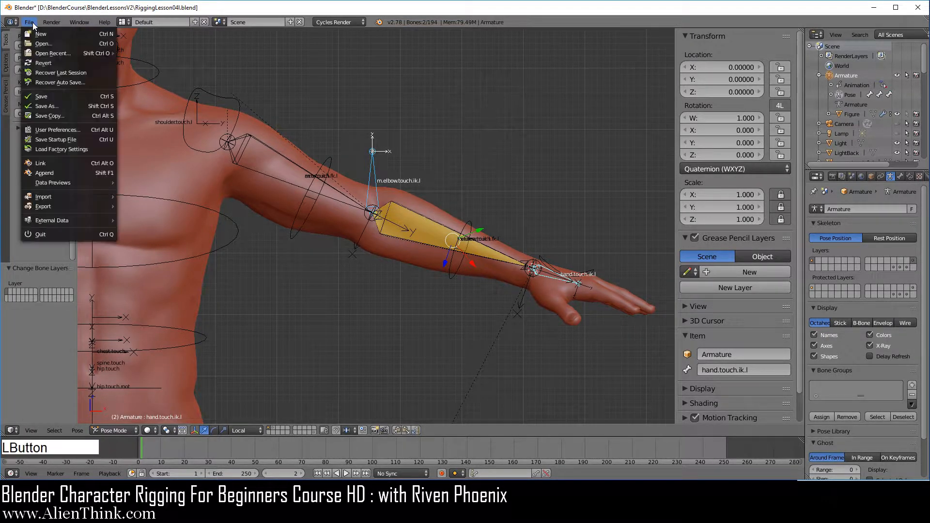
pyautogui.click(63, 104)
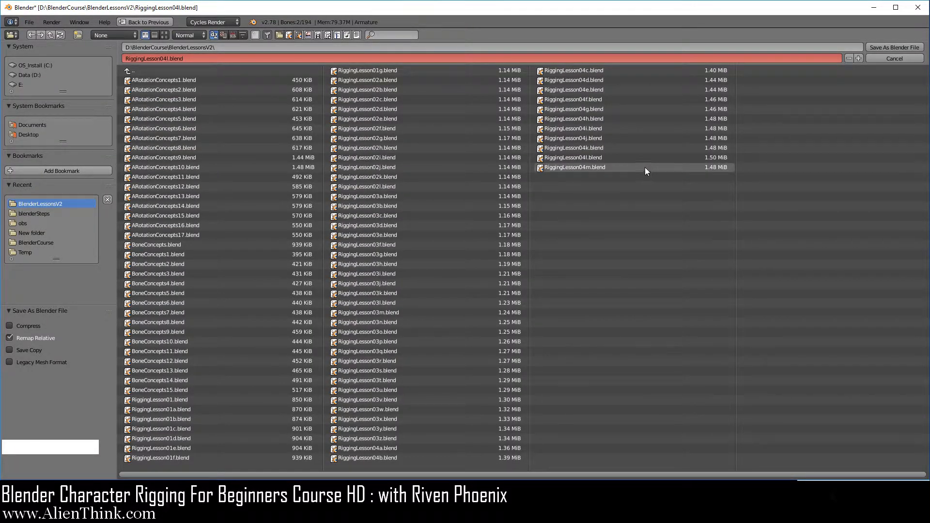
pyautogui.click(591, 168)
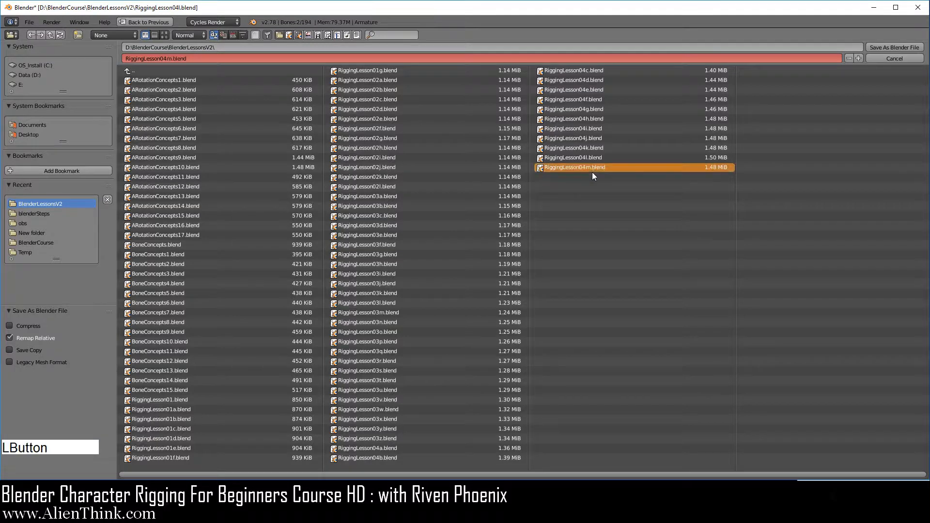
pyautogui.click(880, 47)
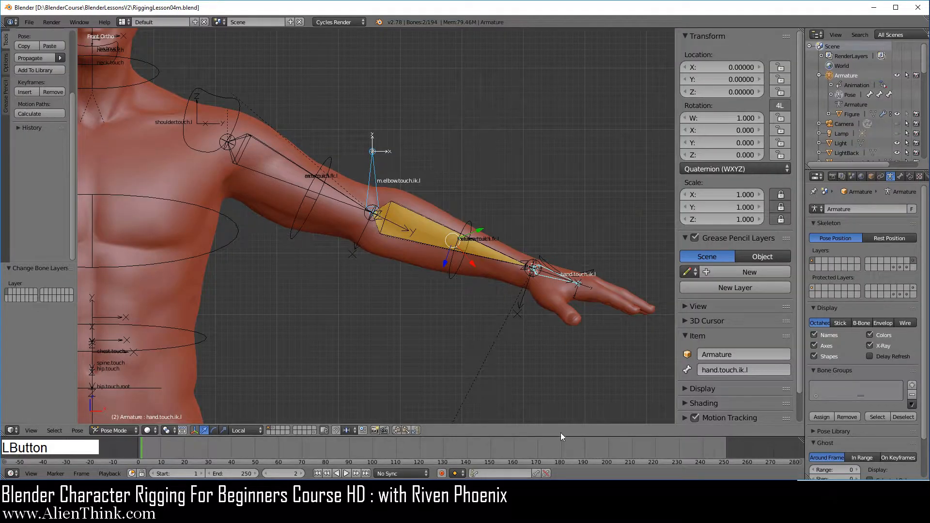
pyautogui.press('F3')
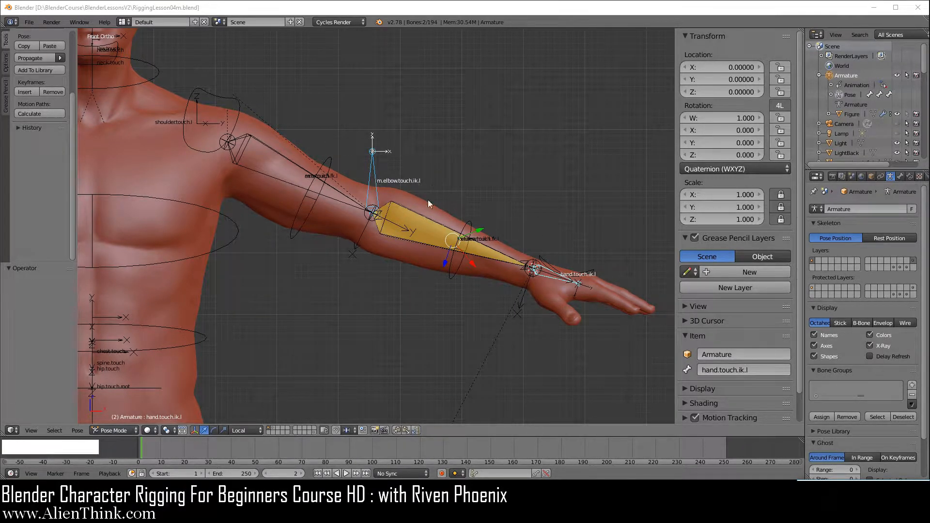
# Rename the elbow control bone m.elbow.touch.ik.l as m.elbow.touch.pole.ik.l
pyautogui.rightClick(376, 175)
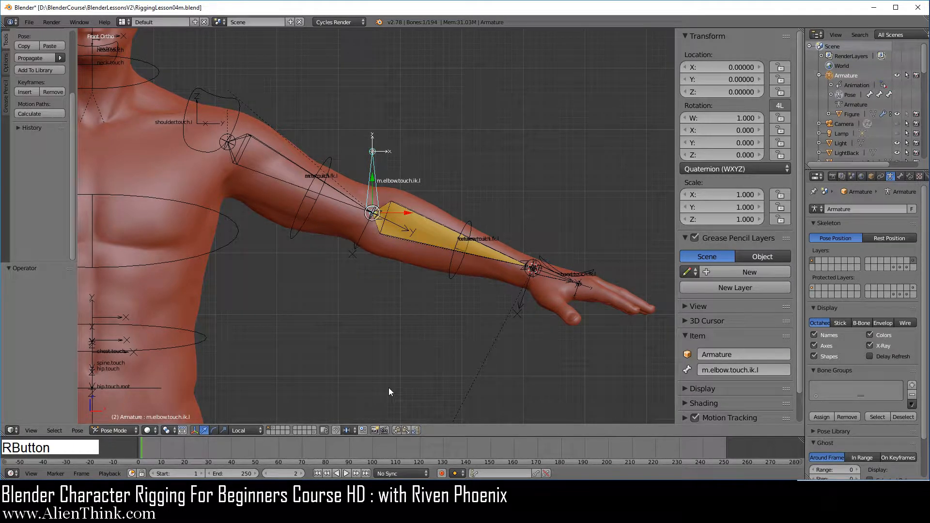
pyautogui.click(760, 369)
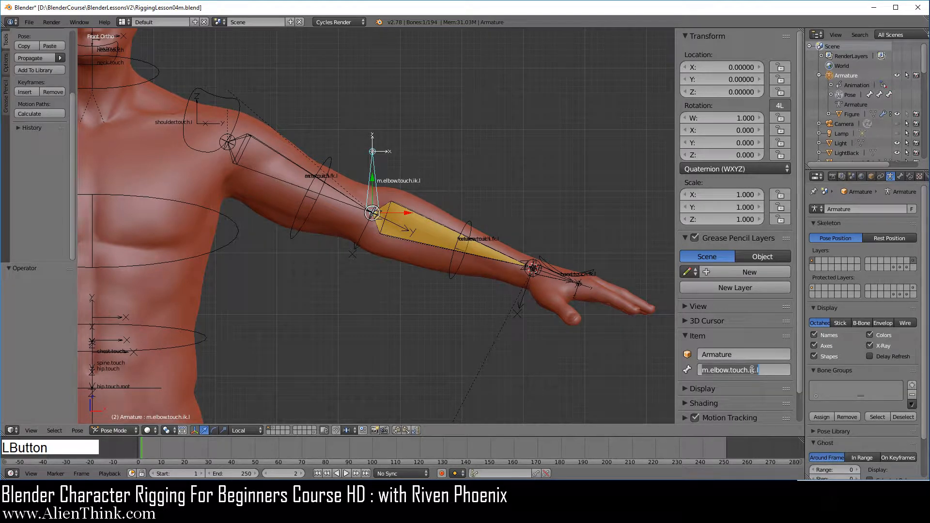
pyautogui.press('Left')
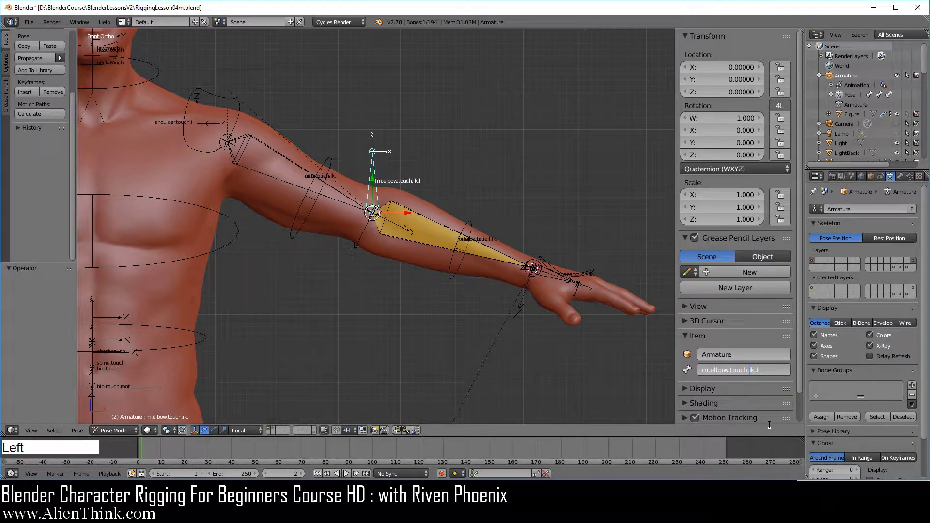
pyautogui.write('pole.')
pyautogui.press('Return')
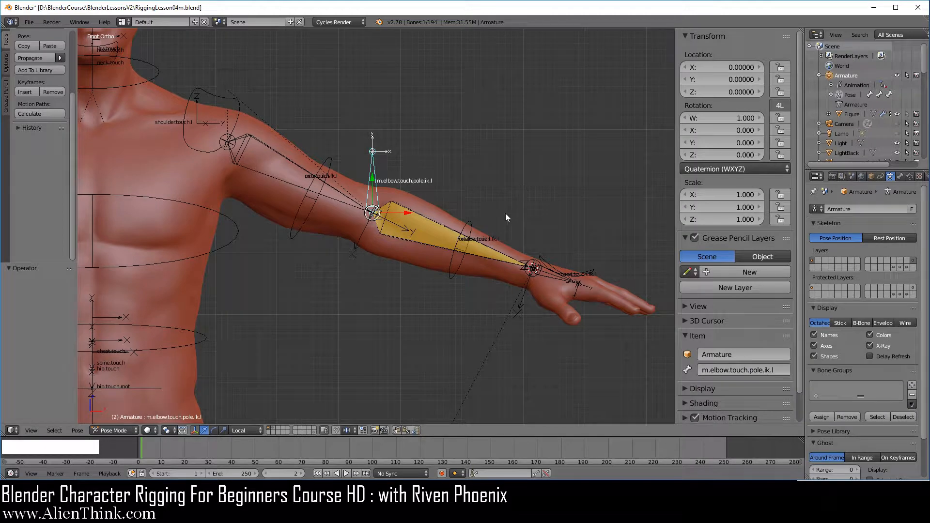
# In right side view, snap the 3D cursor to the selected elbow pole bone
pyautogui.press('3')
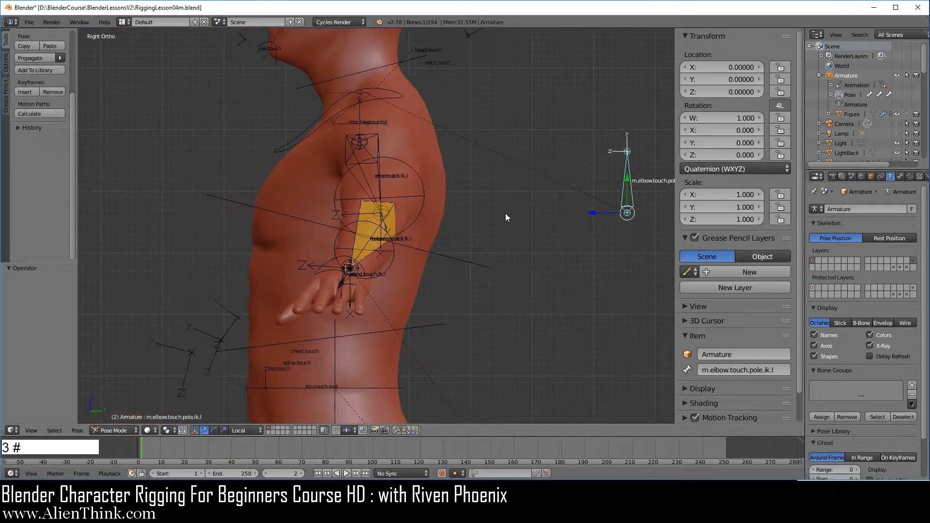
pyautogui.keyDown('shift'); pyautogui.moveTo(542, 232); pyautogui.dragTo(410, 243, button='middle'); pyautogui.keyUp('shift')
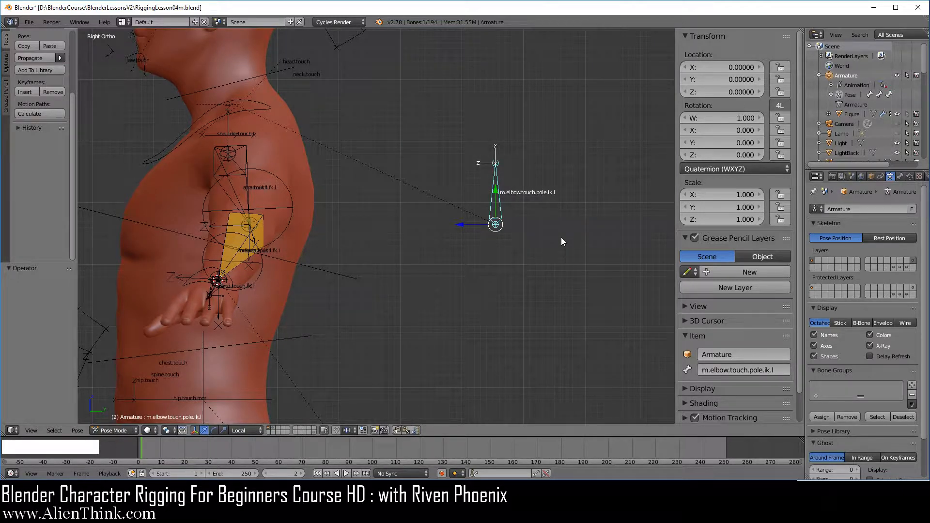
pyautogui.hotkey('shift', 's')
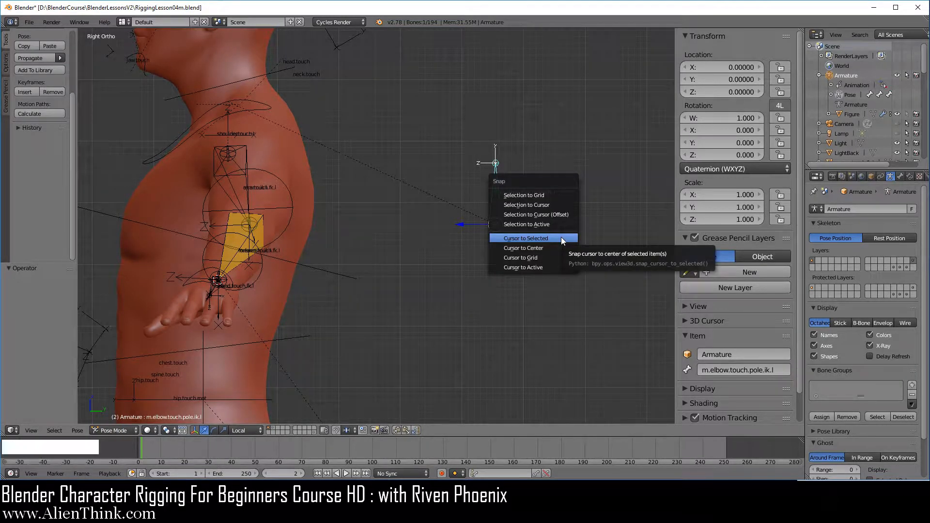
pyautogui.click(561, 237)
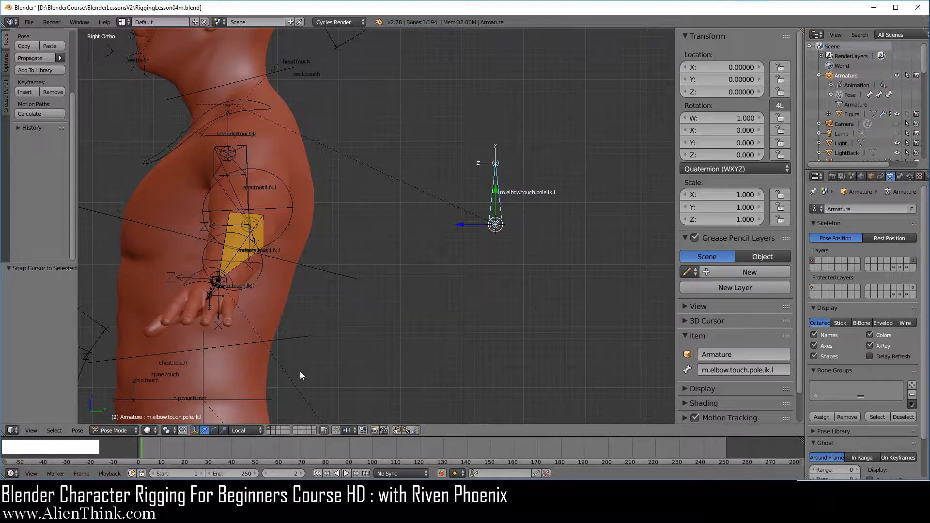
# In Object Mode, add a sphere empty at the 3D cursor and scale it down to about 0.134
pyautogui.click(111, 431)
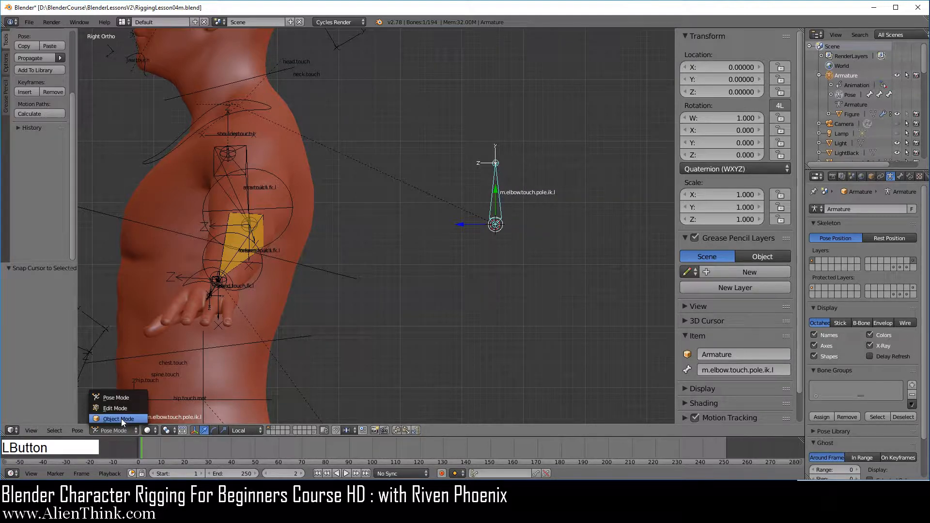
pyautogui.click(122, 419)
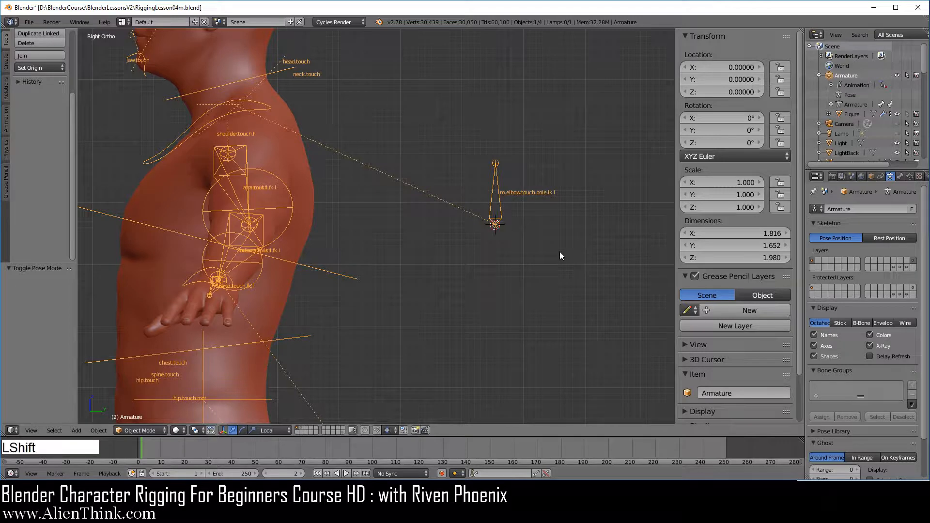
pyautogui.hotkey('shift', 'a')
pyautogui.moveTo(560, 252)
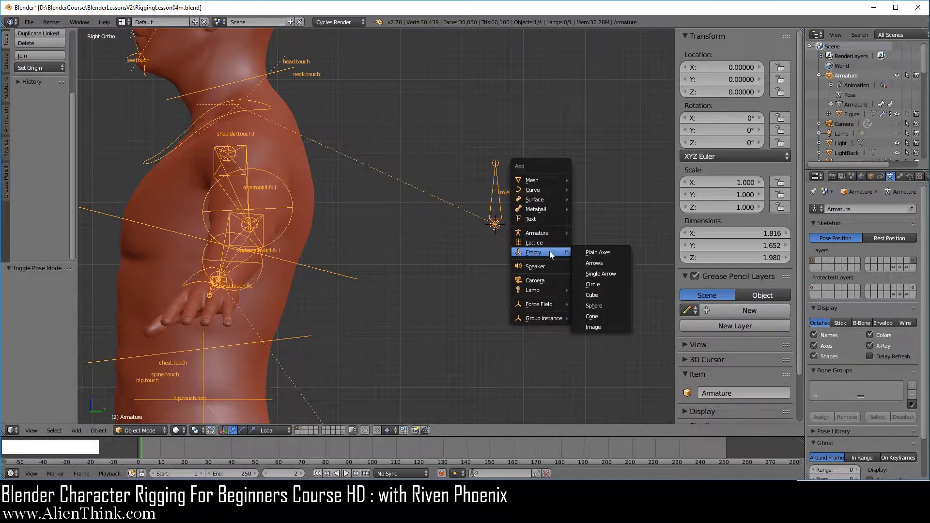
pyautogui.click(602, 302)
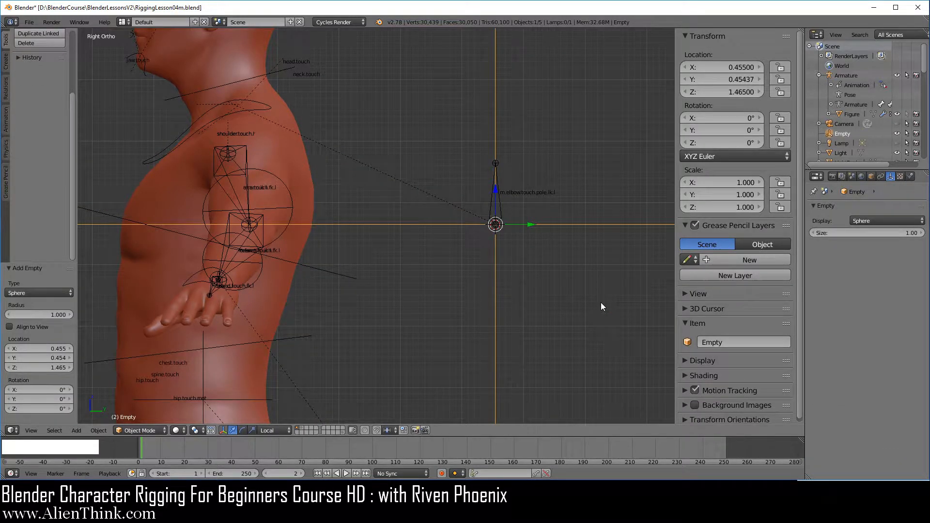
pyautogui.scroll(-5, 601, 307)
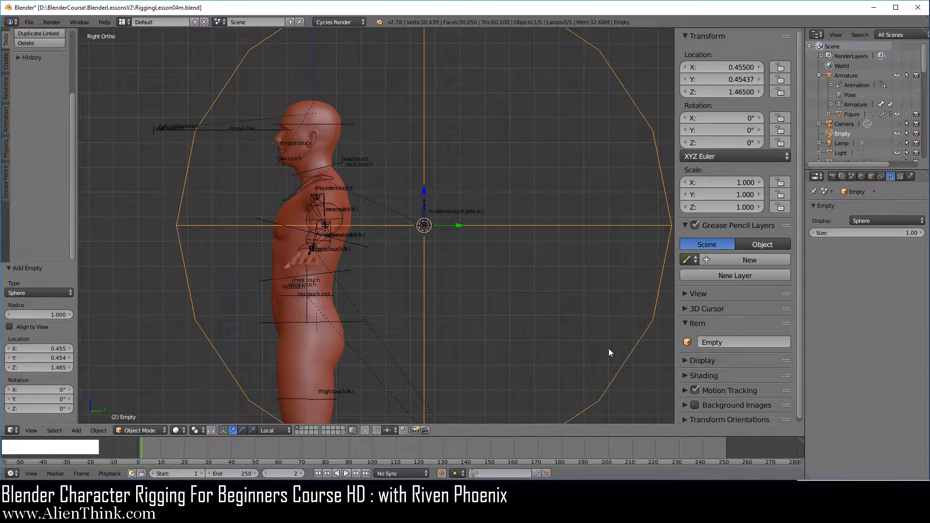
pyautogui.press('s')
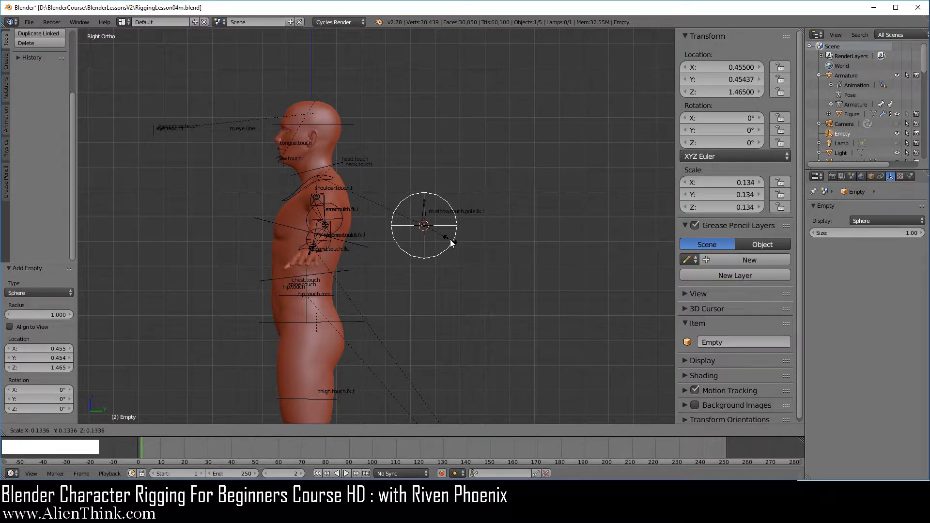
pyautogui.click(450, 240)
# Put the armature in Pose Mode and copy the name of the bone m.elbow.touch.pole.ik.l
pyautogui.scroll(7, 472, 250)
pyautogui.keyDown('shift'); pyautogui.moveTo(491, 259); pyautogui.dragTo(380, 276, button='middle'); pyautogui.keyUp('shift')
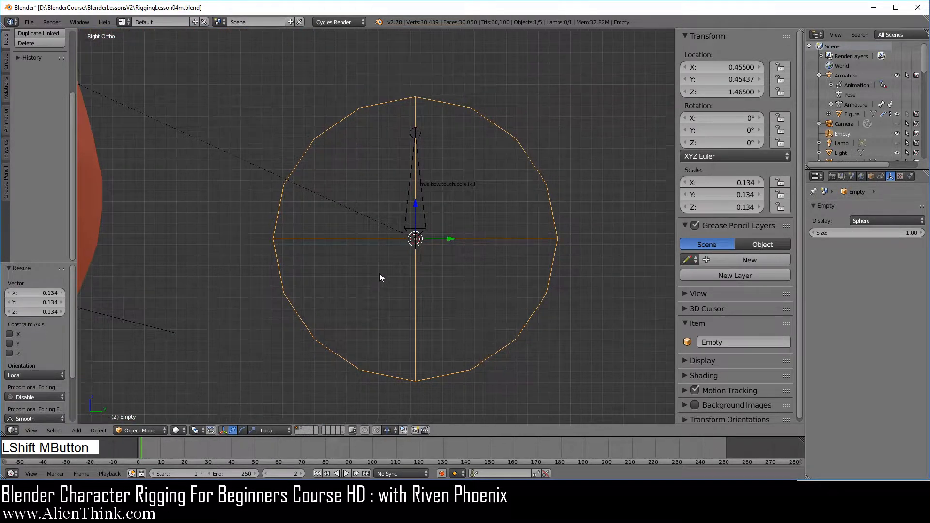
pyautogui.rightClick(425, 199)
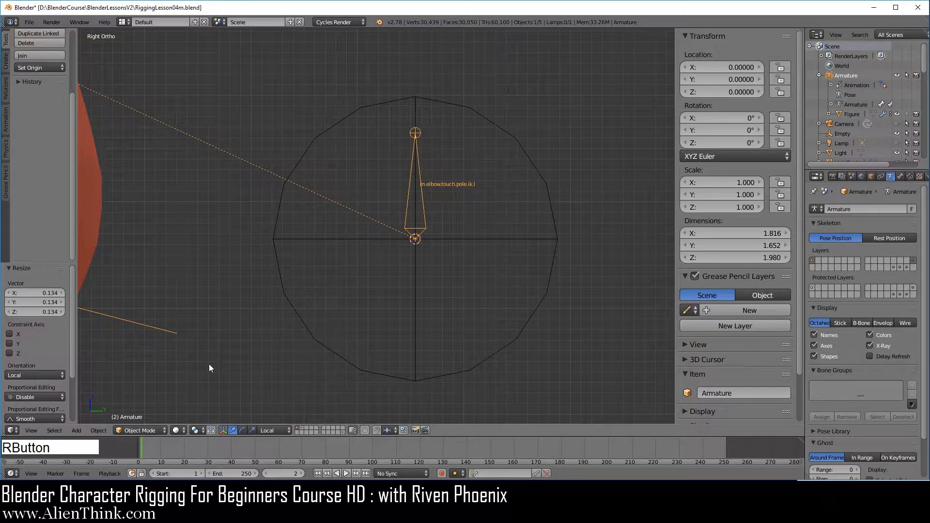
pyautogui.click(144, 431)
pyautogui.click(156, 395)
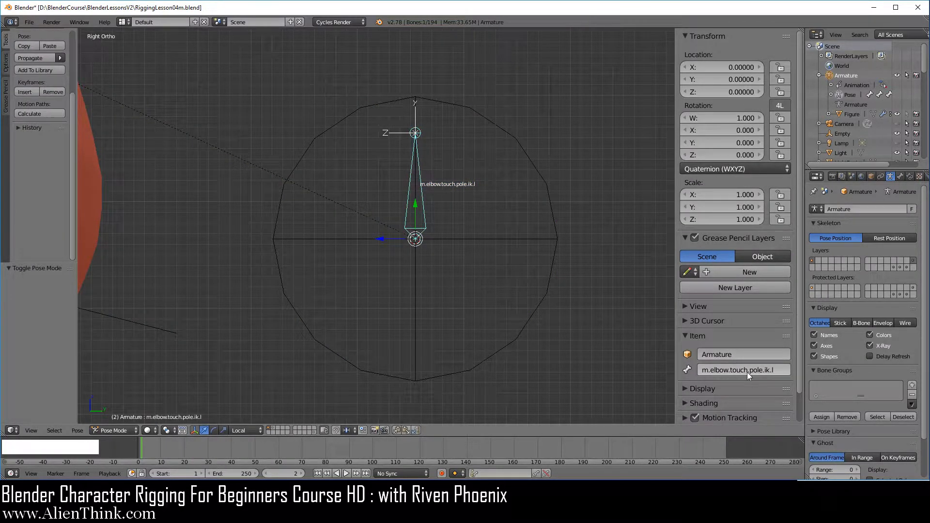
pyautogui.hotkey('ctrl', 'c')
# Rename the sphere empty as w.elbow.touch.pole.ik.l, reusing the copied bone name, and copy the empty's new name
pyautogui.rightClick(556, 252)
pyautogui.click(732, 342)
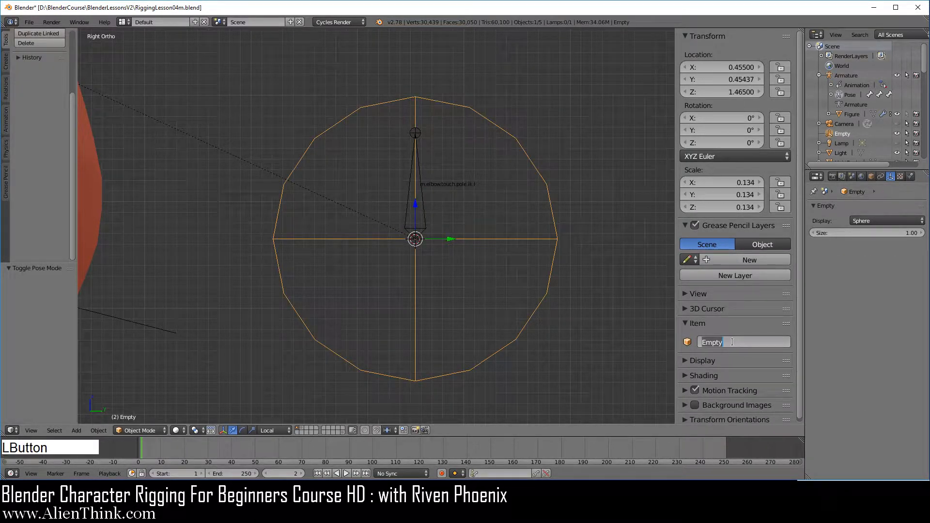
pyautogui.write('w')
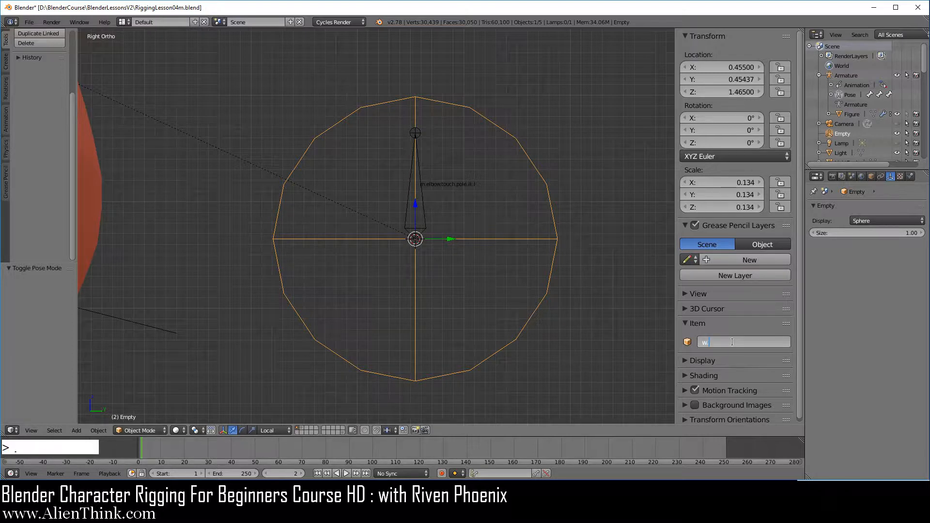
pyautogui.hotkey('ctrl', 'v')
pyautogui.click(719, 343)
pyautogui.press('BackSpace')
pyautogui.press('BackSpace')
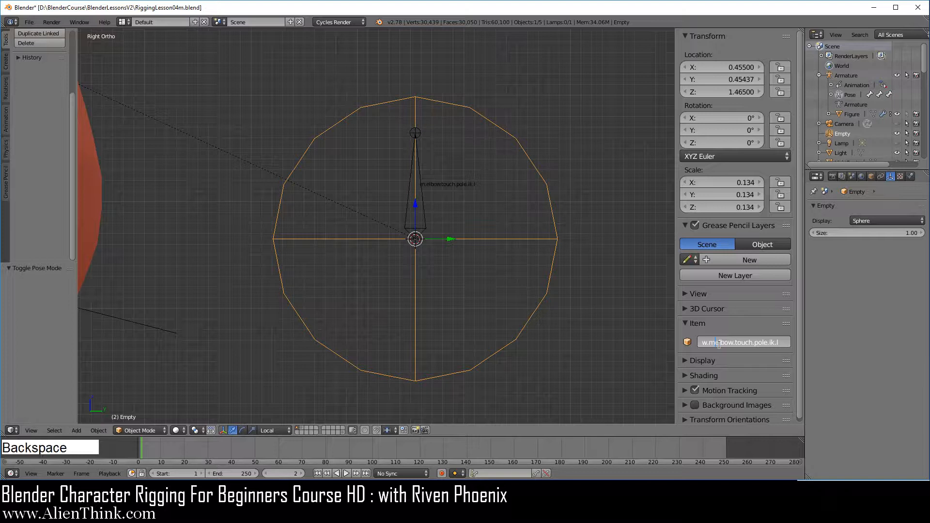
pyautogui.press('Return')
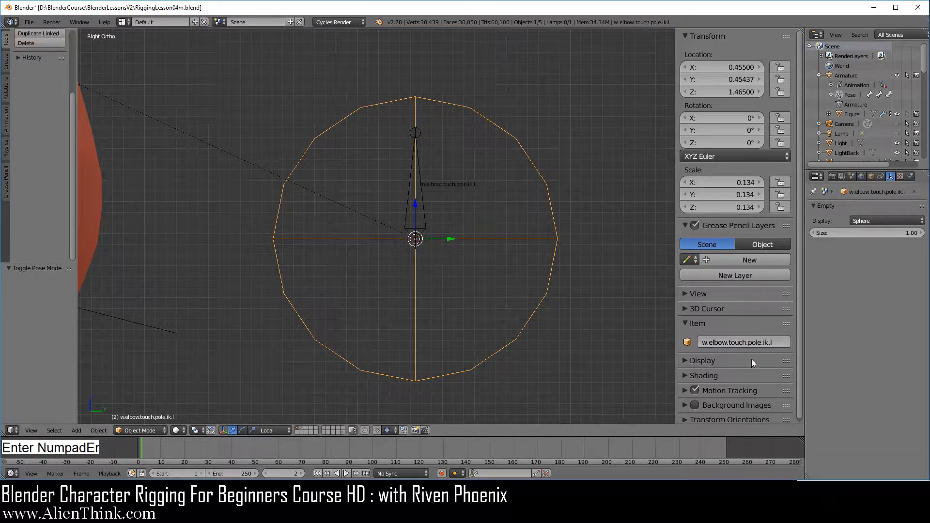
pyautogui.hotkey('ctrl', 'c')
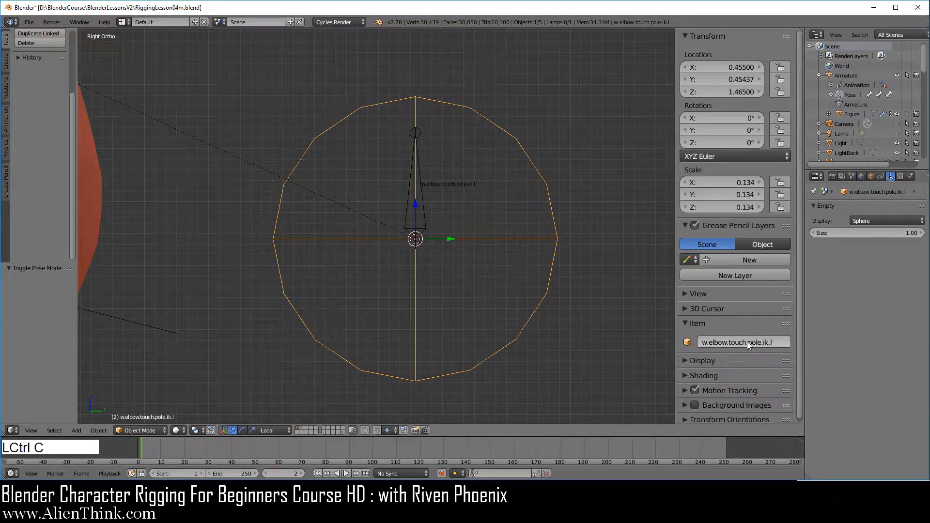
# Assign the empty w.elbow.touch.pole.ik.l as the custom shape of the m.elbow.touch.pole.ik.l bone
pyautogui.rightClick(426, 209)
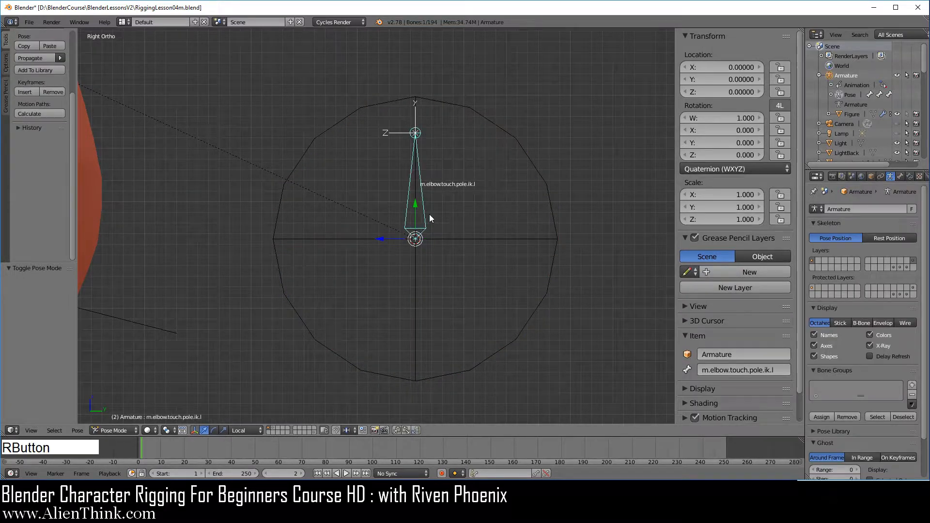
pyautogui.click(901, 177)
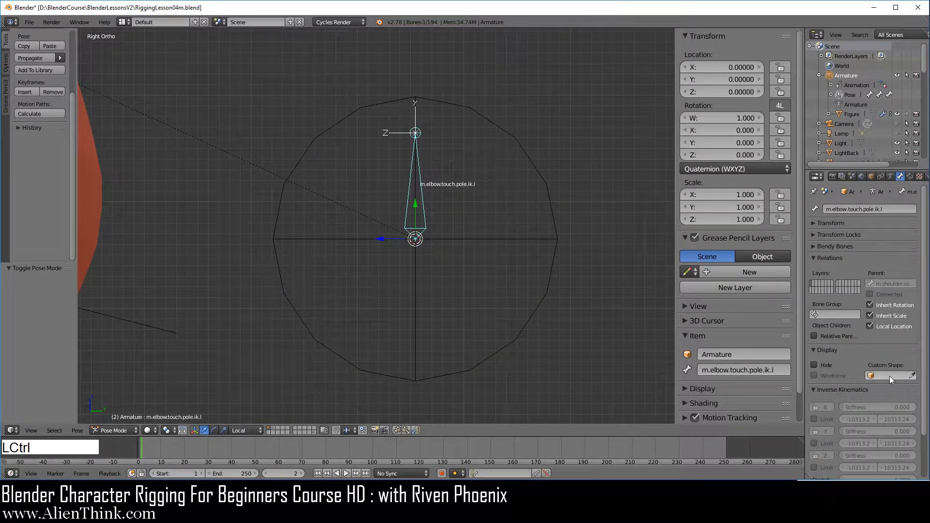
pyautogui.hotkey('ctrl', 'v')
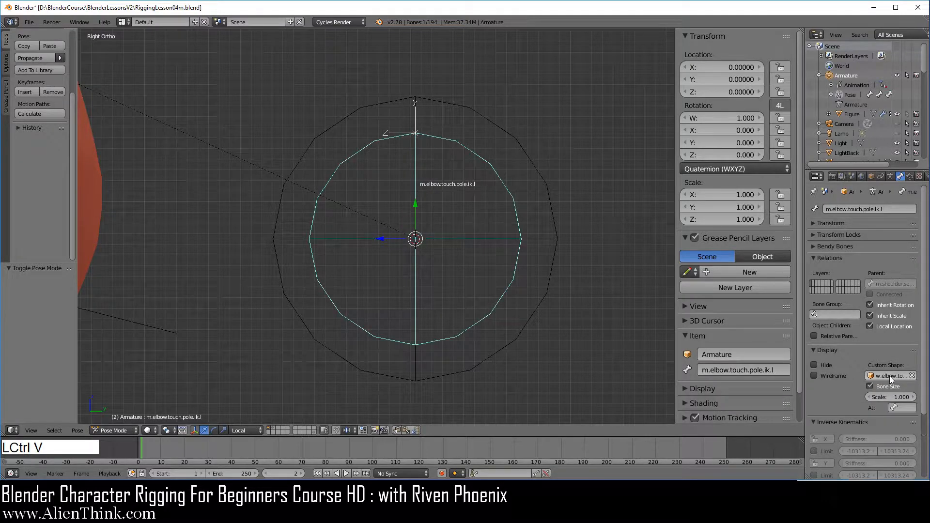
# Scale the elbow sphere empty down to about 0.110 and set its display size to 0.24
pyautogui.rightClick(552, 269)
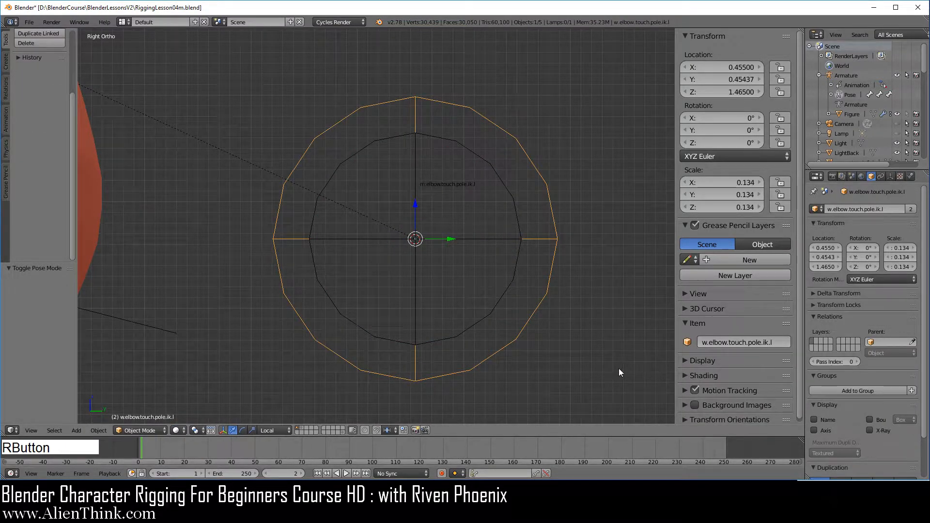
pyautogui.press('s')
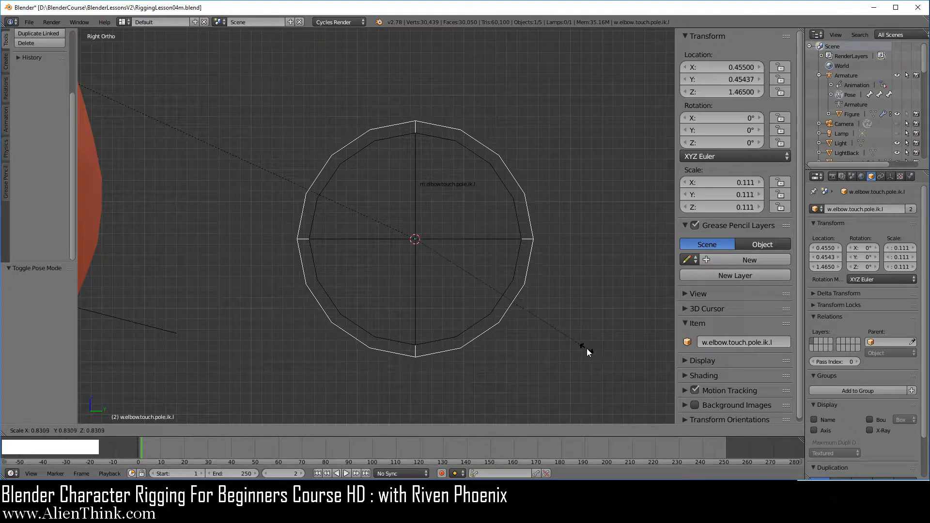
pyautogui.click(585, 348)
pyautogui.scroll(-3, 524, 317)
pyautogui.keyDown('shift'); pyautogui.moveTo(524, 317); pyautogui.dragTo(583, 295, button='middle'); pyautogui.keyUp('shift')
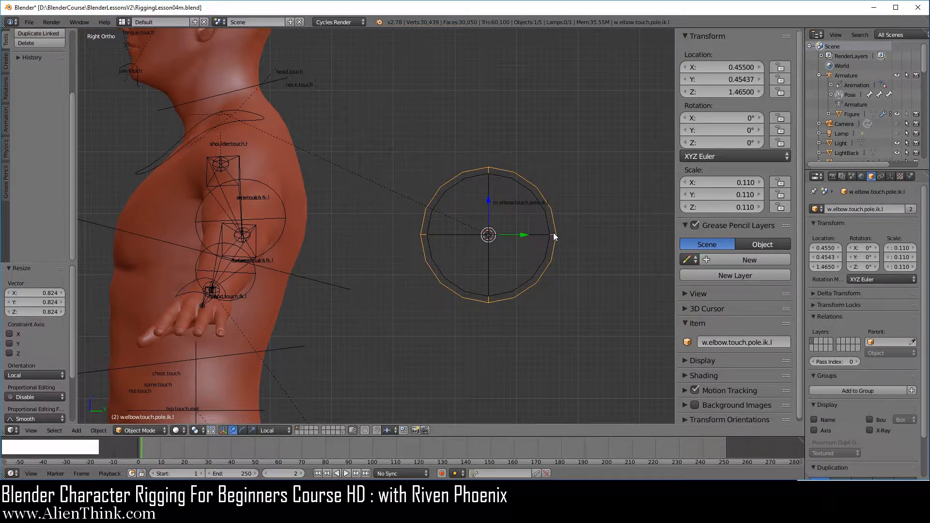
pyautogui.click(891, 176)
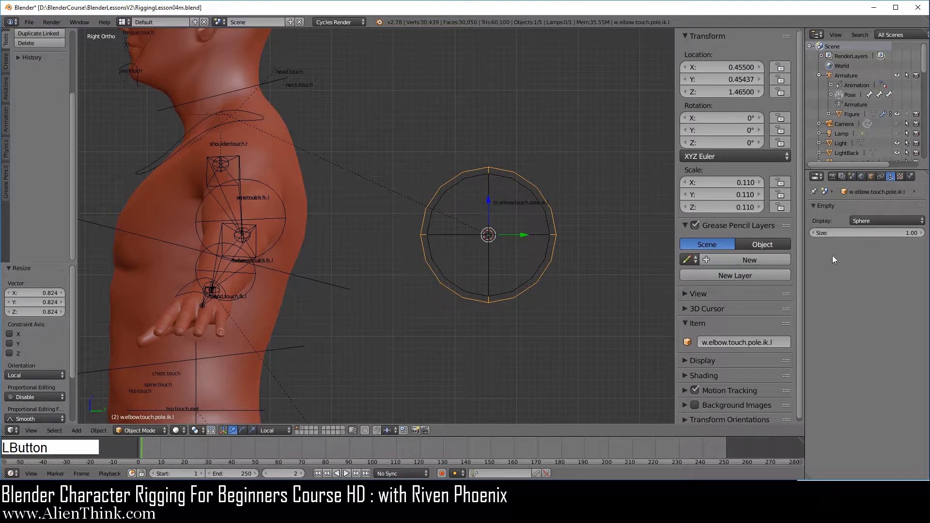
pyautogui.keyDown('shift'); pyautogui.moveTo(900, 233); pyautogui.dragTo(789, 233); pyautogui.keyUp('shift')
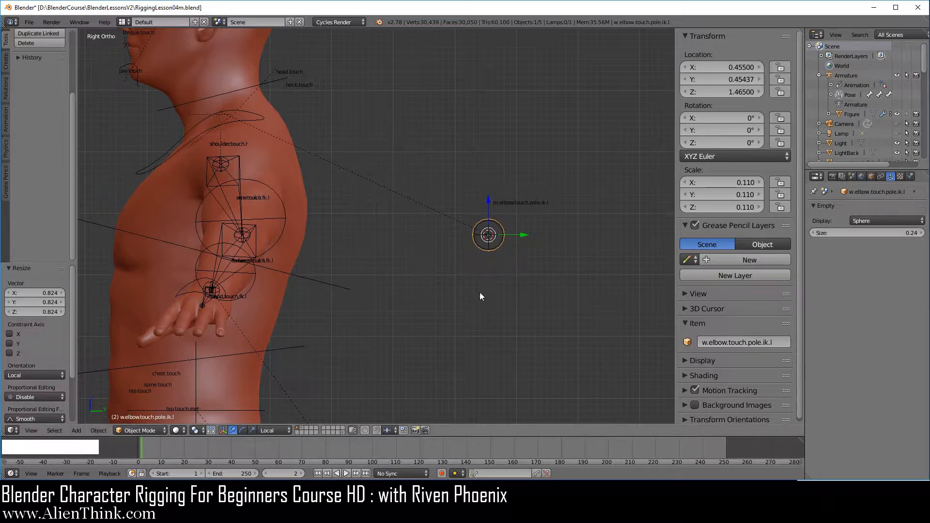
# Move the elbow sphere empty w.elbow.touch.pole.ik.l to layer 20
pyautogui.scroll(4, 510, 273)
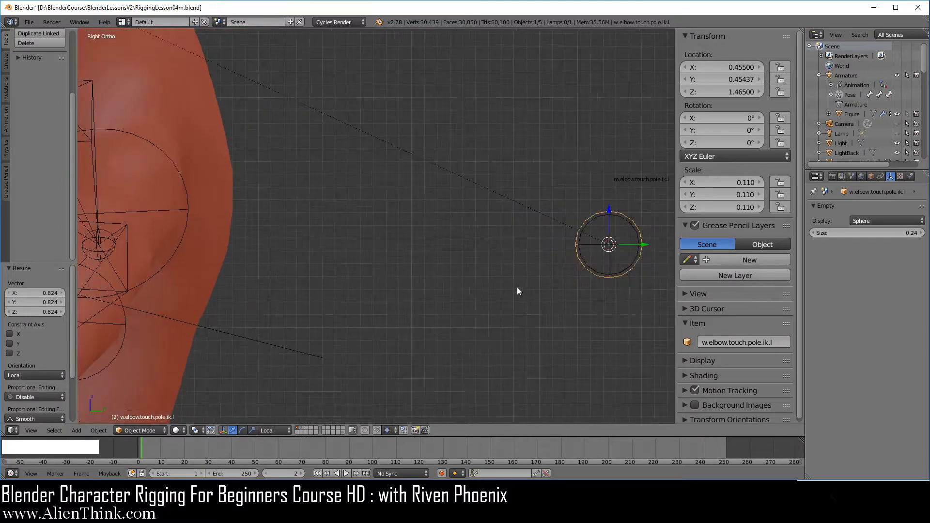
pyautogui.keyDown('shift'); pyautogui.moveTo(516, 288); pyautogui.dragTo(406, 263, button='middle'); pyautogui.keyUp('shift')
pyautogui.scroll(4, 449, 283)
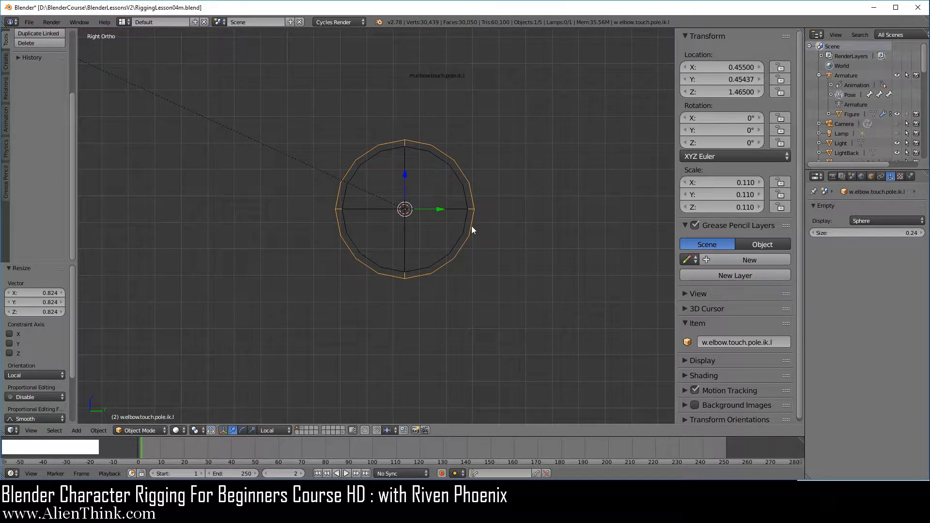
pyautogui.press('m')
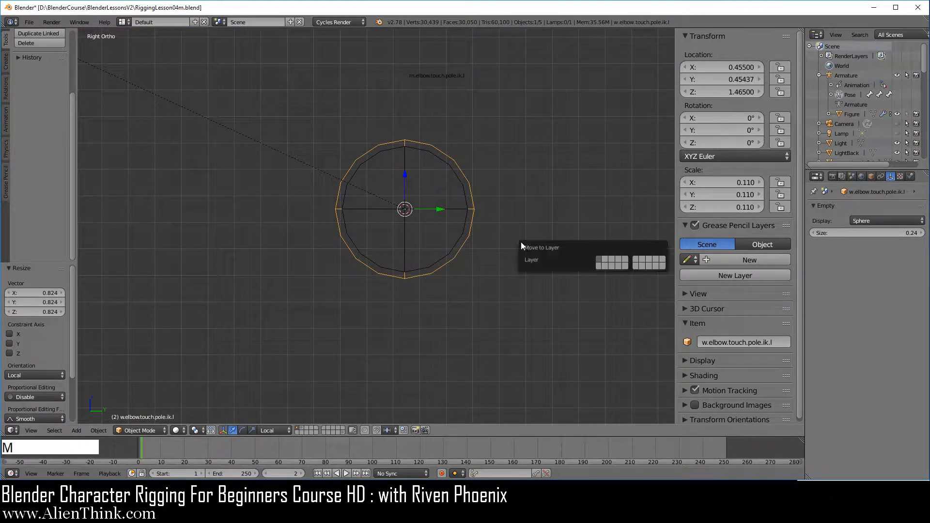
pyautogui.click(661, 265)
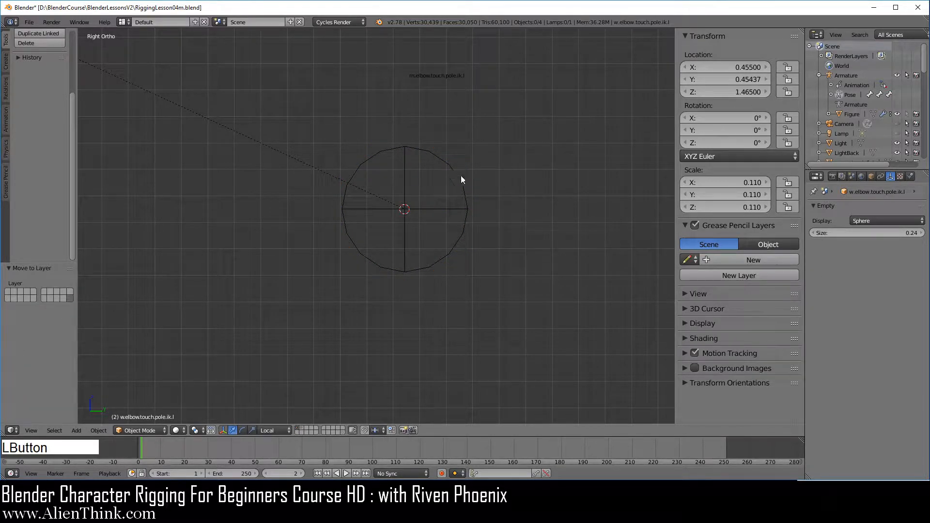
pyautogui.rightClick(463, 233)
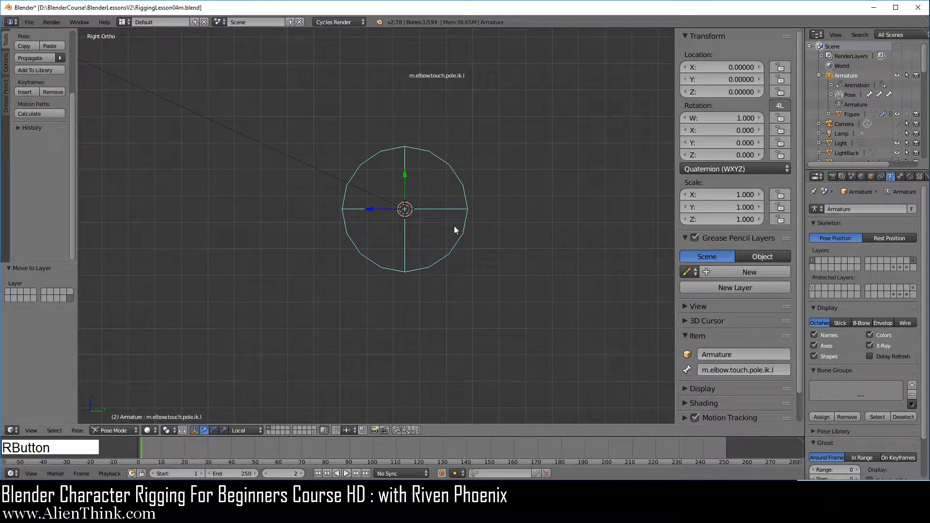
pyautogui.press('m')
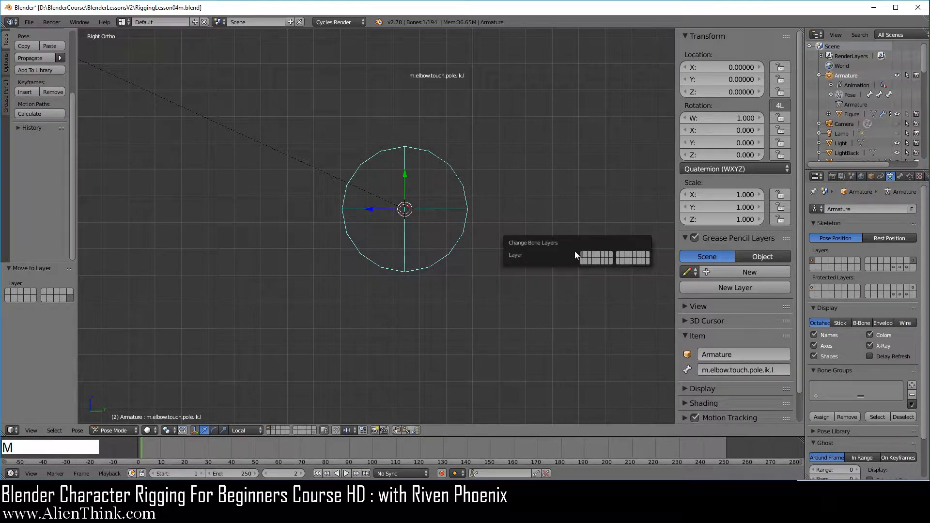
pyautogui.scroll(-4, 414, 281)
# Select the hand.touch.ik.l bone and examine it up close against the FK widget on the left hand
pyautogui.keyDown('shift'); pyautogui.moveTo(408, 310); pyautogui.dragTo(401, 286, button='middle'); pyautogui.keyUp('shift')
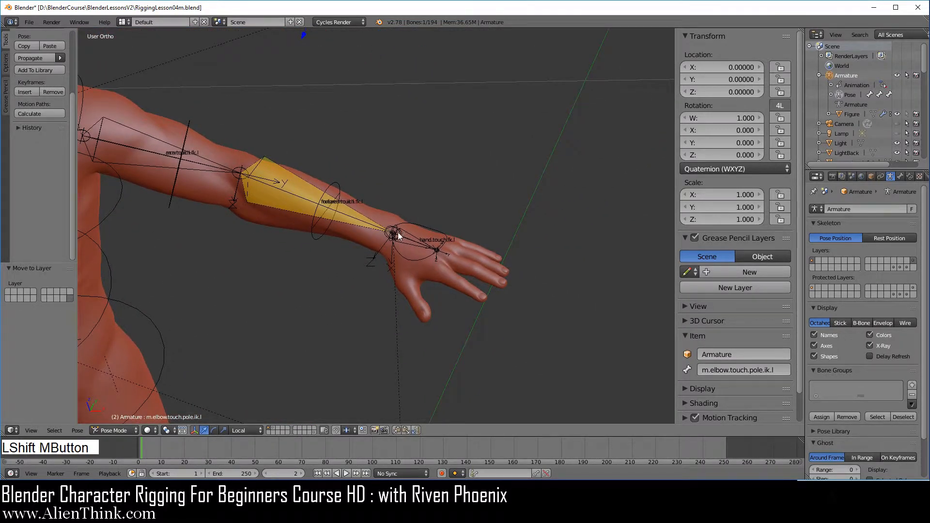
pyautogui.rightClick(412, 243)
pyautogui.press('KP_Decimal')
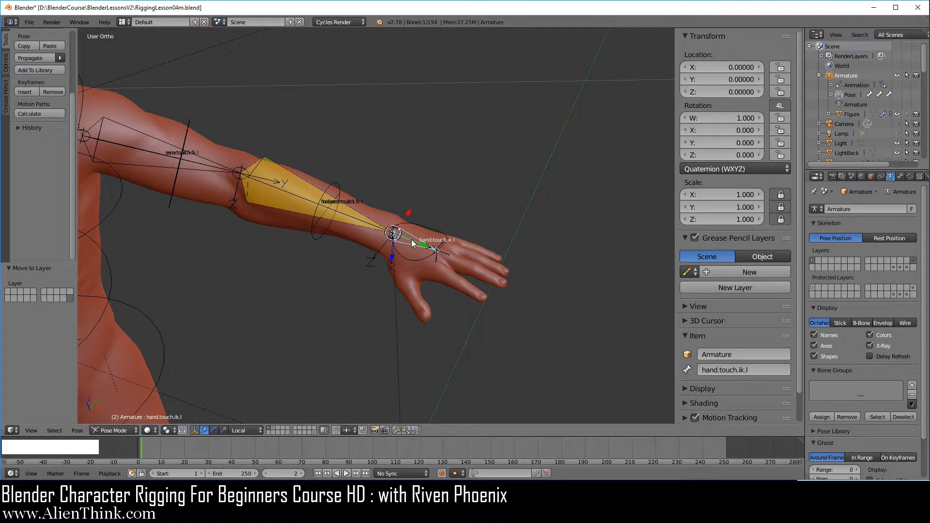
pyautogui.scroll(-3, 413, 243)
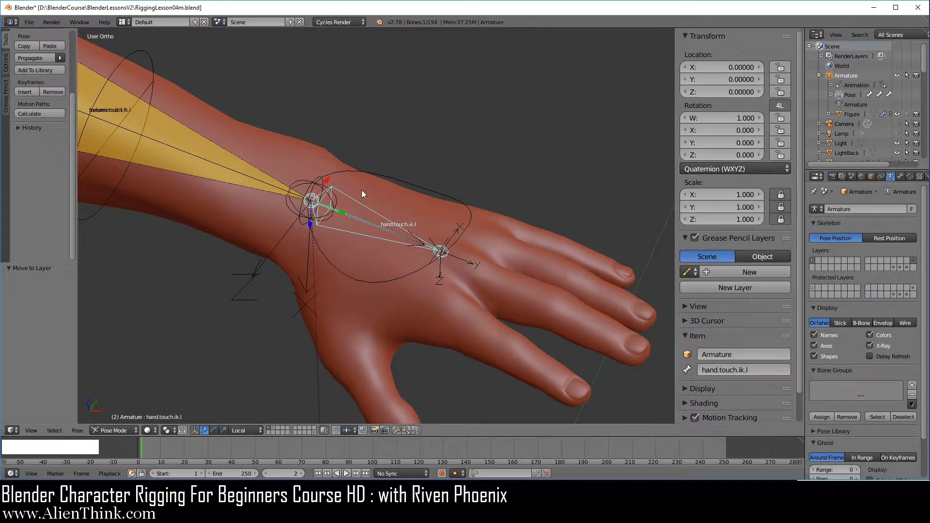
pyautogui.moveTo(364, 189); pyautogui.dragTo(364, 227, button='middle')
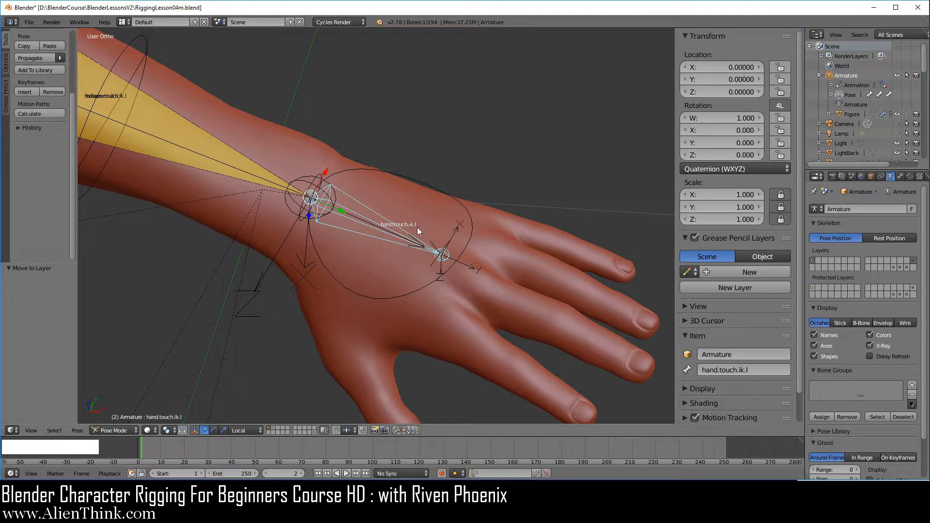
pyautogui.keyDown('shift'); pyautogui.moveTo(432, 311); pyautogui.dragTo(473, 313, button='middle'); pyautogui.keyUp('shift')
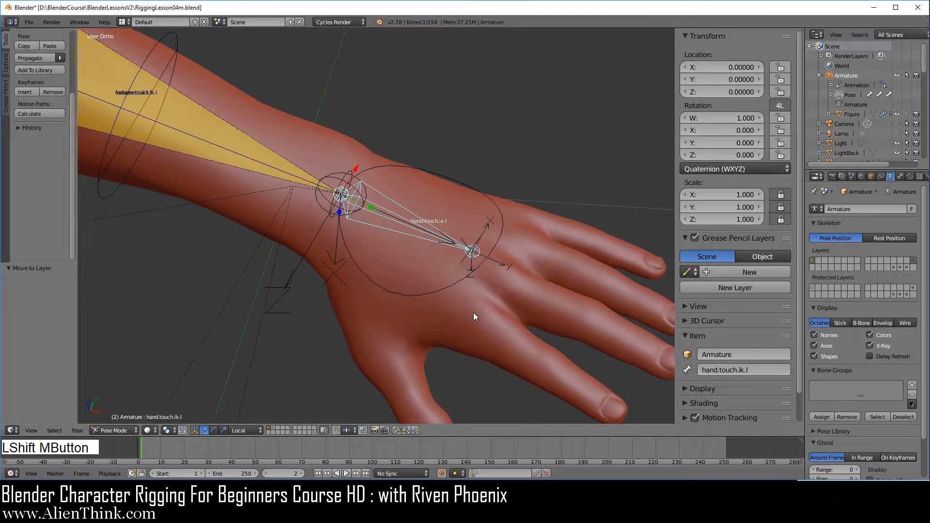
pyautogui.scroll(2, 563, 203)
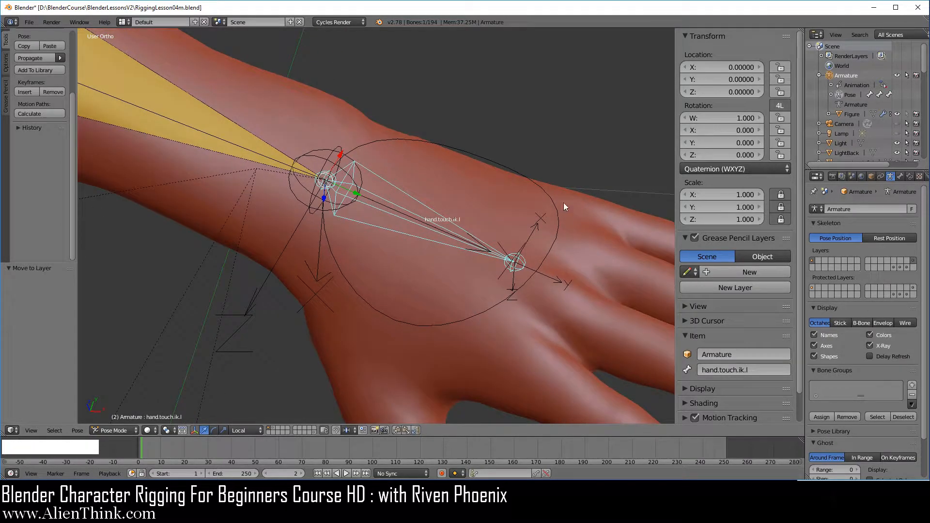
# Show layer 20 and duplicate the hand widget w.hand.touch.fk.l in place
pyautogui.rightClick(472, 315)
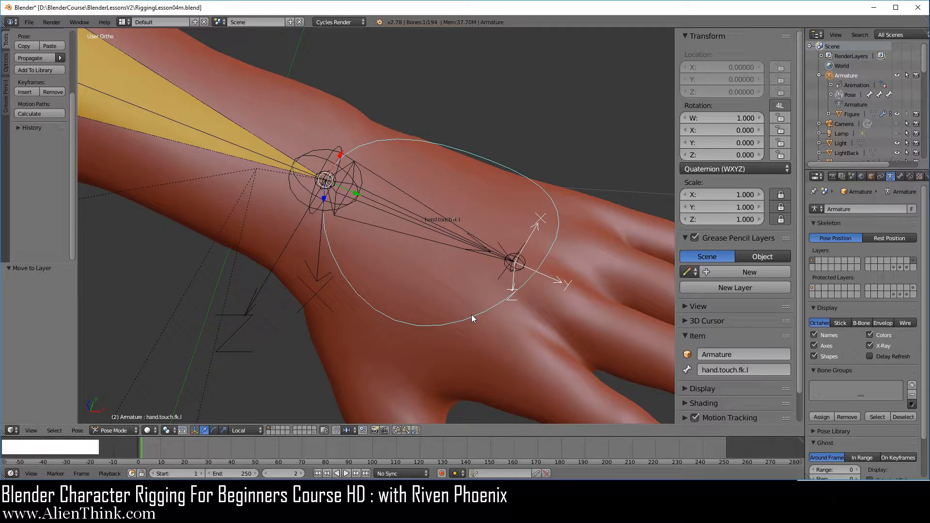
pyautogui.click(314, 431)
pyautogui.rightClick(498, 310)
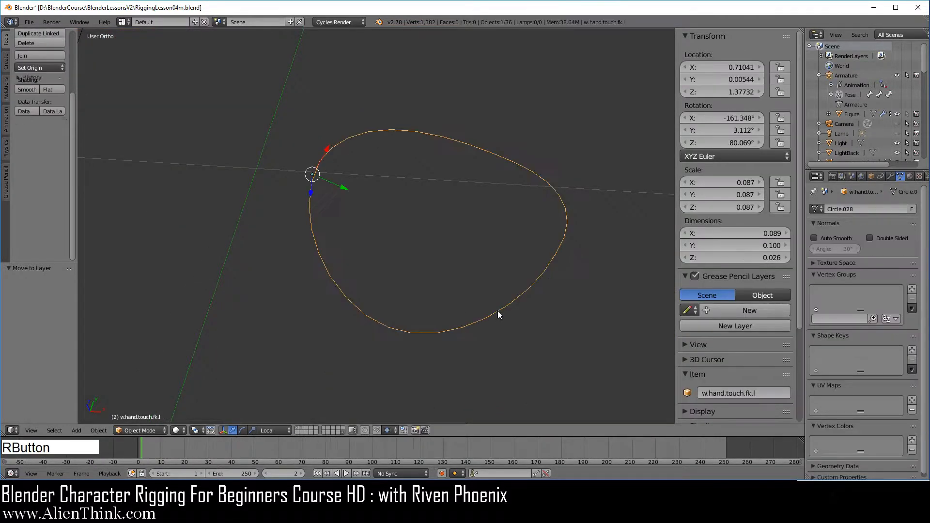
pyautogui.hotkey('shift', 'd')
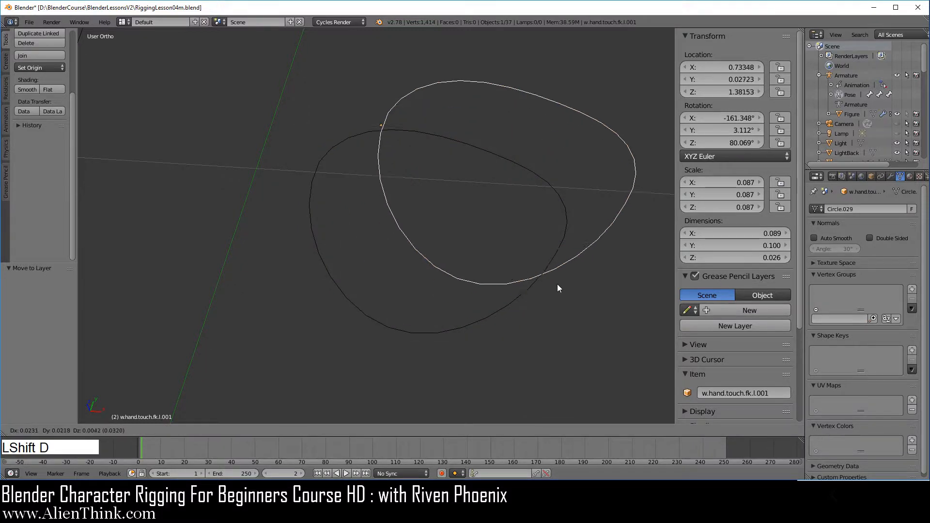
pyautogui.rightClick(533, 289)
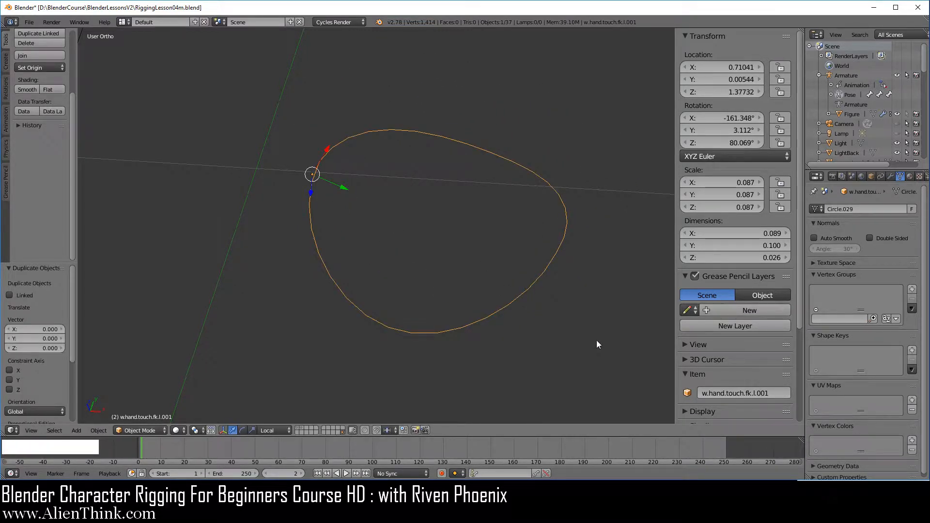
# In Edit Mode, scale the duplicated hand widget's vertices down to about 0.772, then return to Object Mode
pyautogui.press('Tab')
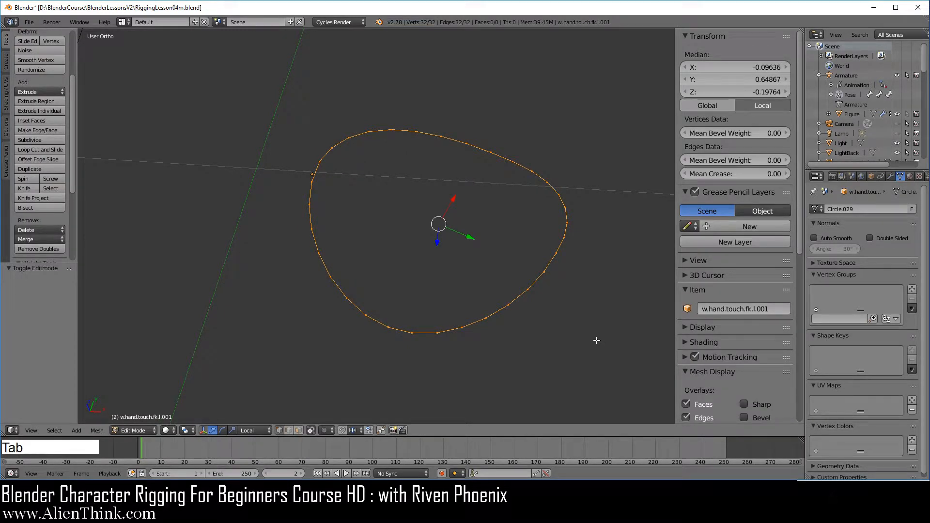
pyautogui.press('s')
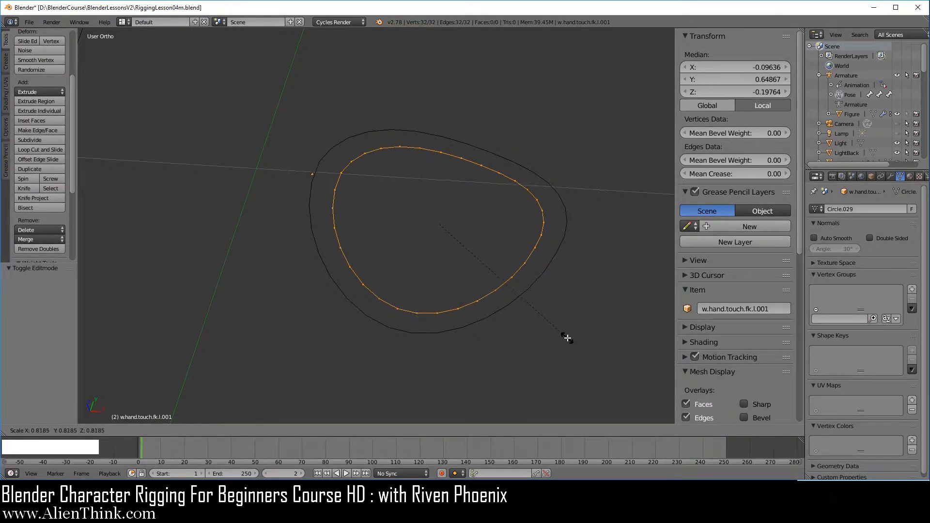
pyautogui.click(557, 333)
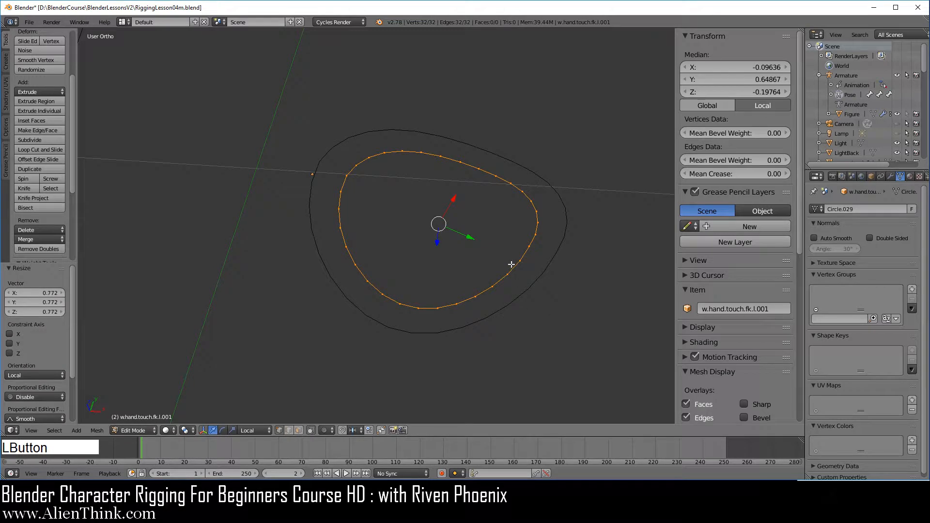
pyautogui.press('Tab')
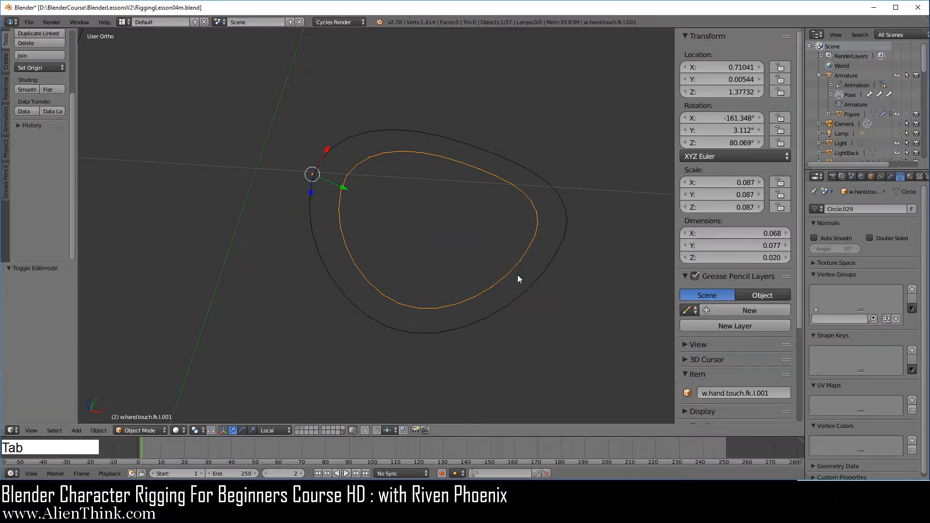
# Rename the duplicated hand widget as w.hand.touch.ik.l
pyautogui.click(750, 394)
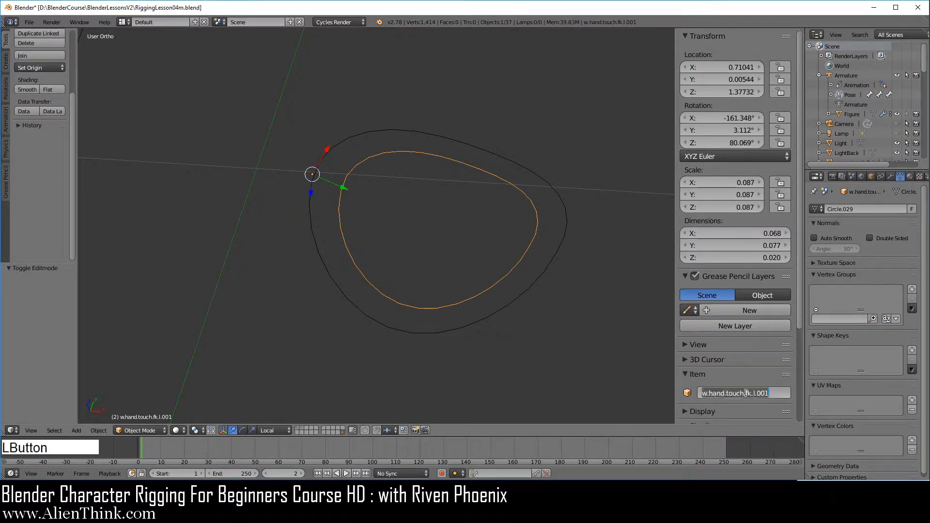
pyautogui.moveTo(746, 394); pyautogui.dragTo(789, 394)
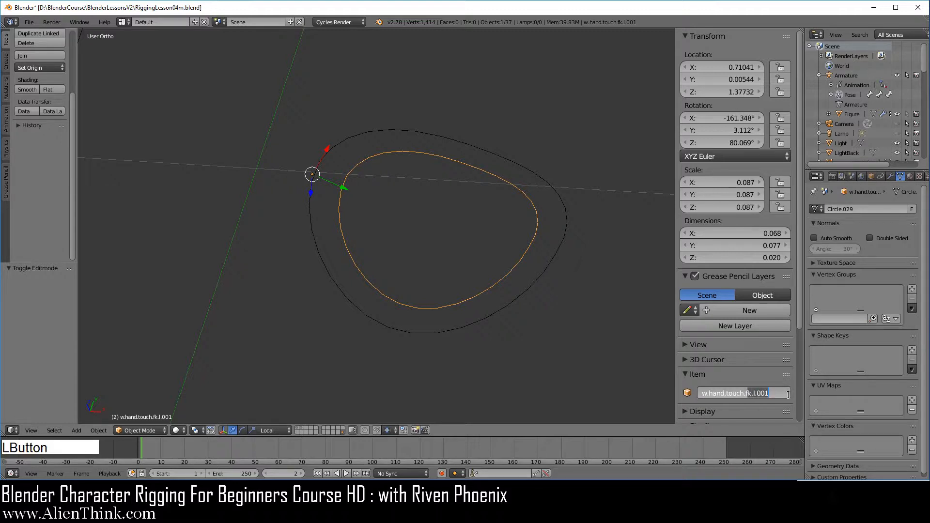
pyautogui.press('BackSpace')
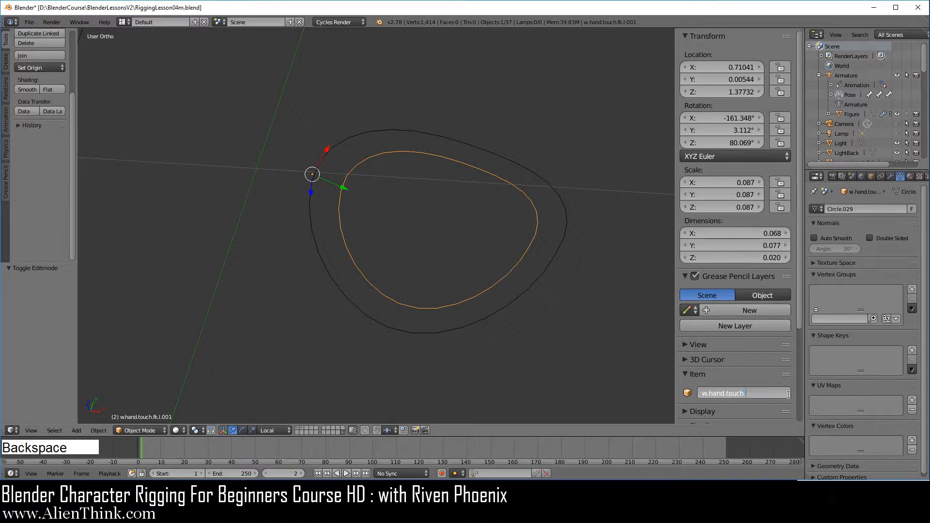
pyautogui.write('ik.l')
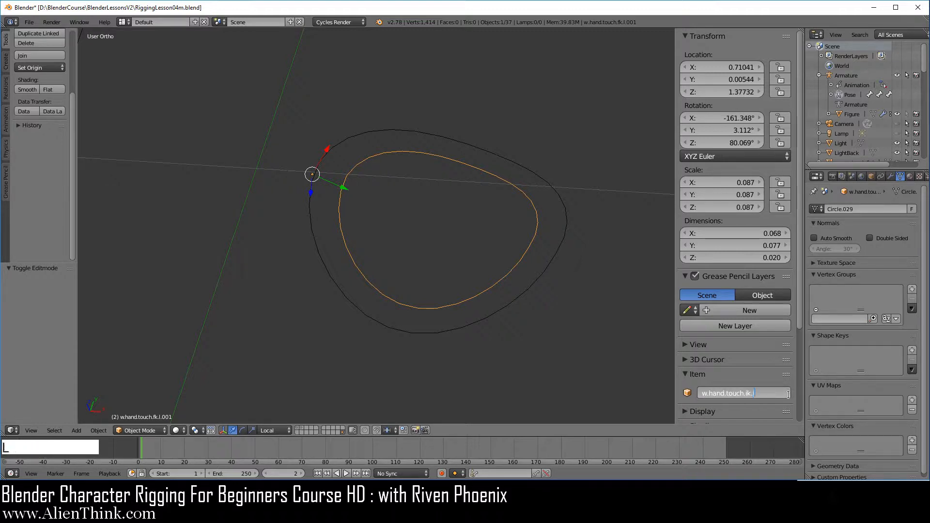
pyautogui.press('Return')
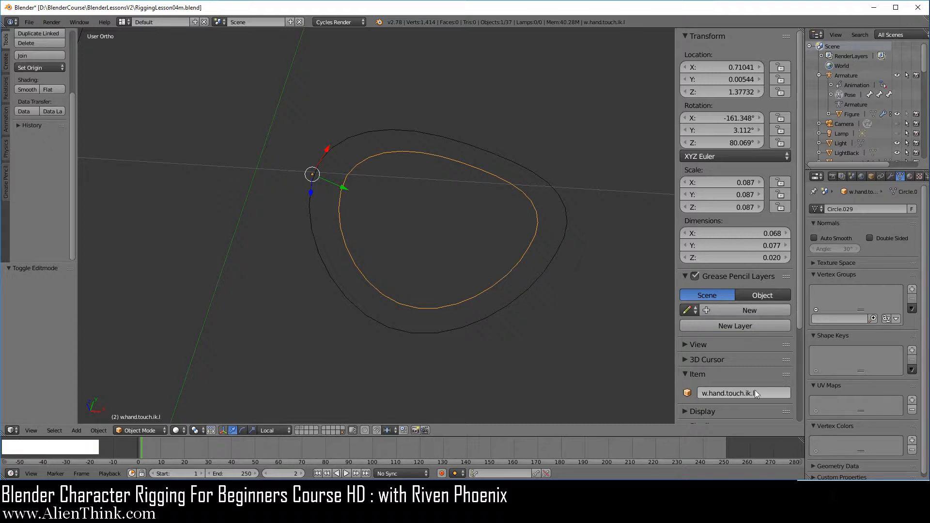
# Copy the new name of the IK hand widget and switch the visible layer back to layer 1
pyautogui.press('ctrl')
pyautogui.hotkey('ctrl', 'c')
pyautogui.click(299, 430)
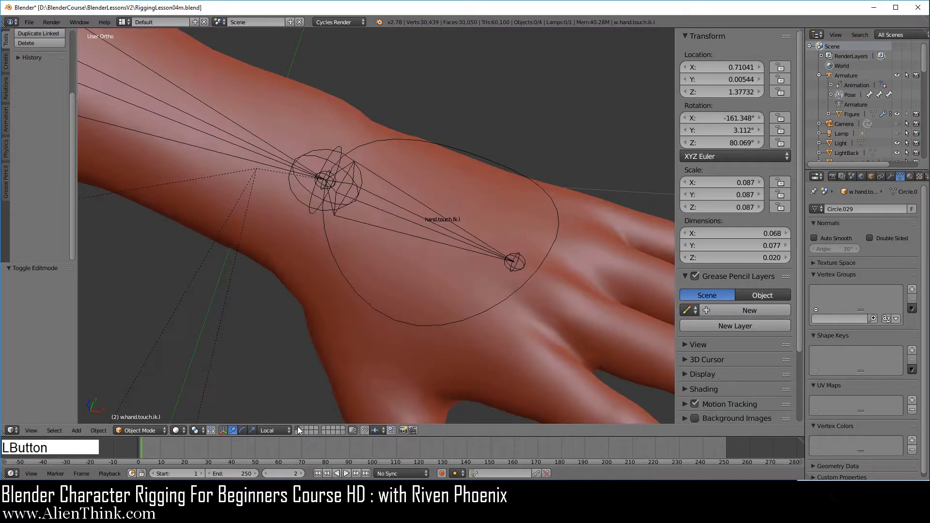
# Assign the w.hand.touch.ik.l widget as the custom shape of the hand.touch.ik.l bone
pyautogui.rightClick(472, 247)
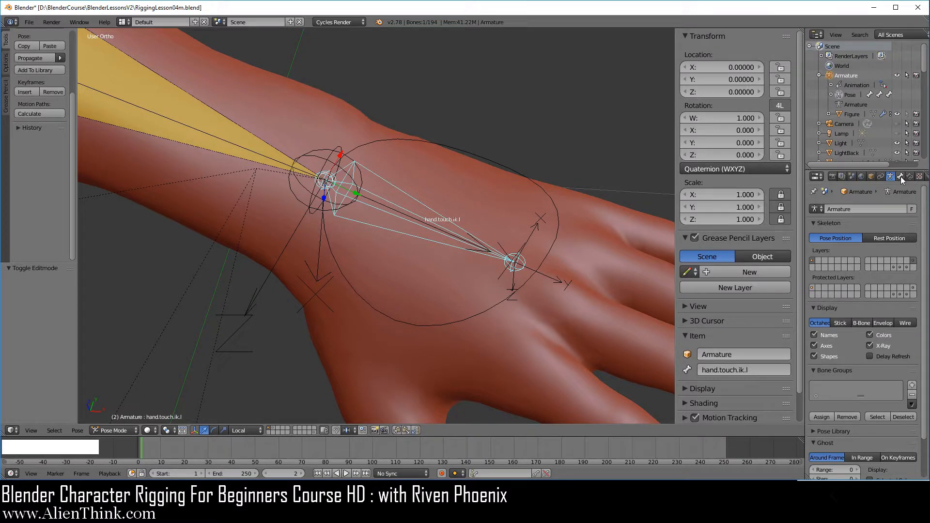
pyautogui.click(900, 176)
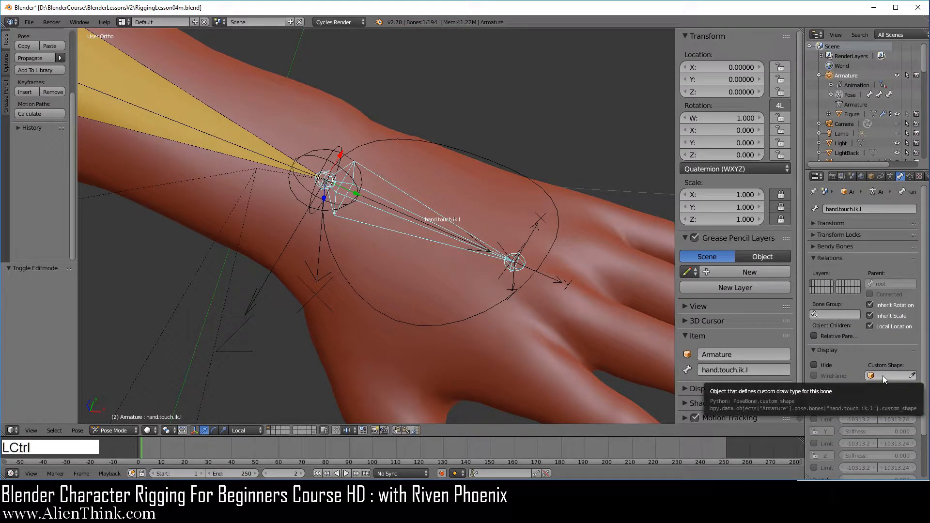
pyautogui.hotkey('ctrl', 'v')
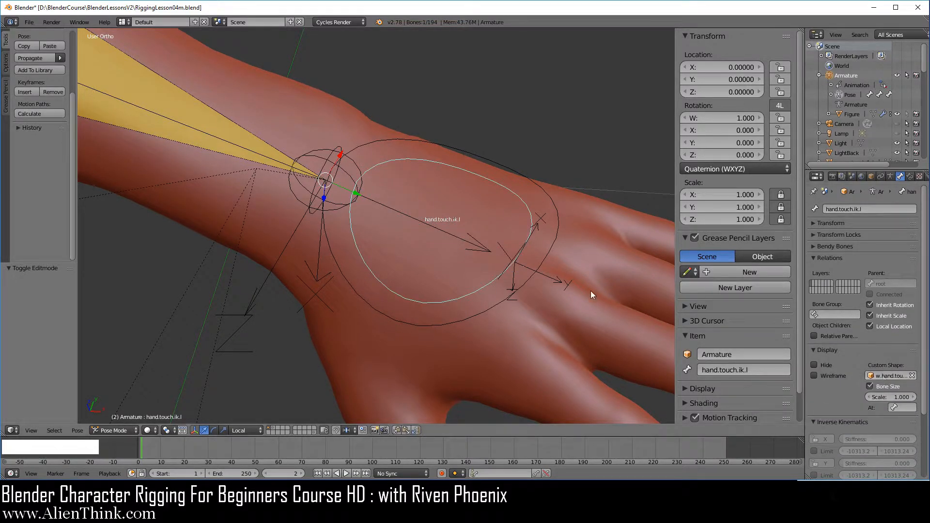
# Test the hand widgets by trying a move on hand.touch.ik.l, cancelling it, and selecting the FK and IK hand controls in turn
pyautogui.rightClick(504, 276)
pyautogui.press('g')
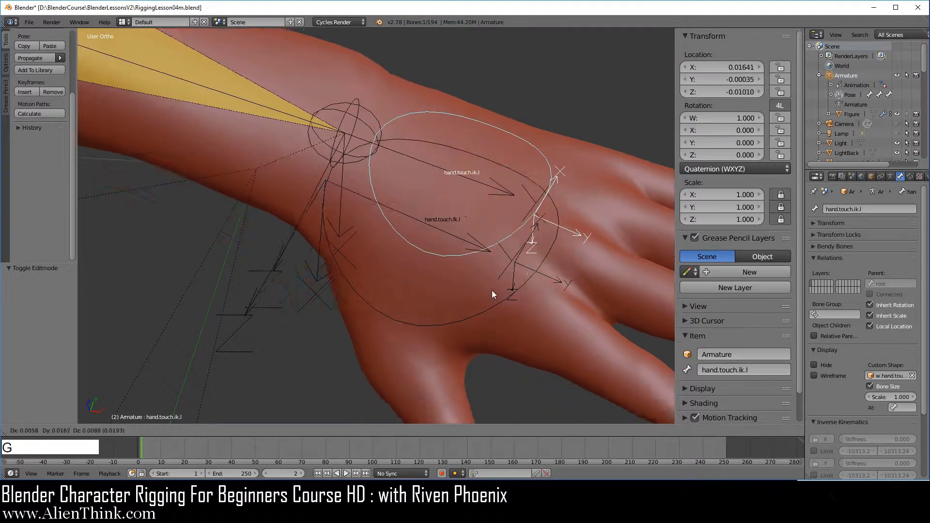
pyautogui.rightClick(502, 316)
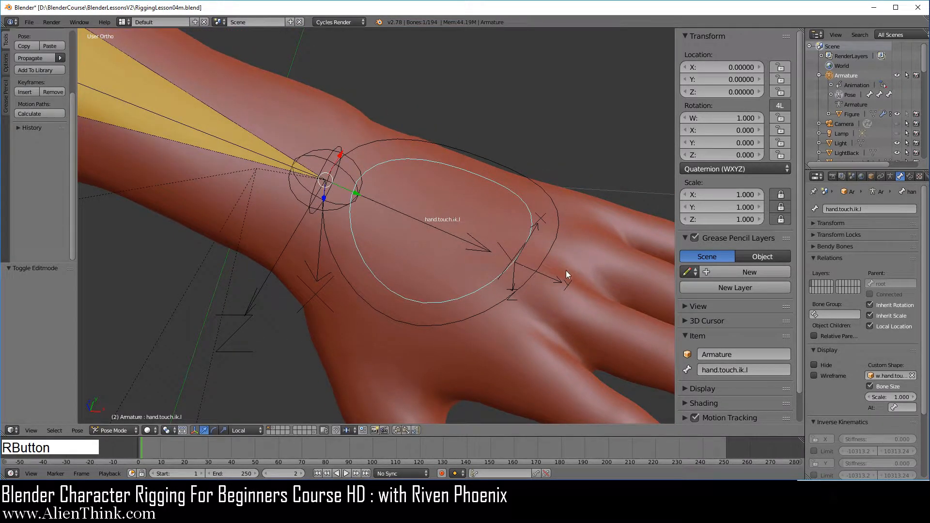
pyautogui.rightClick(495, 303)
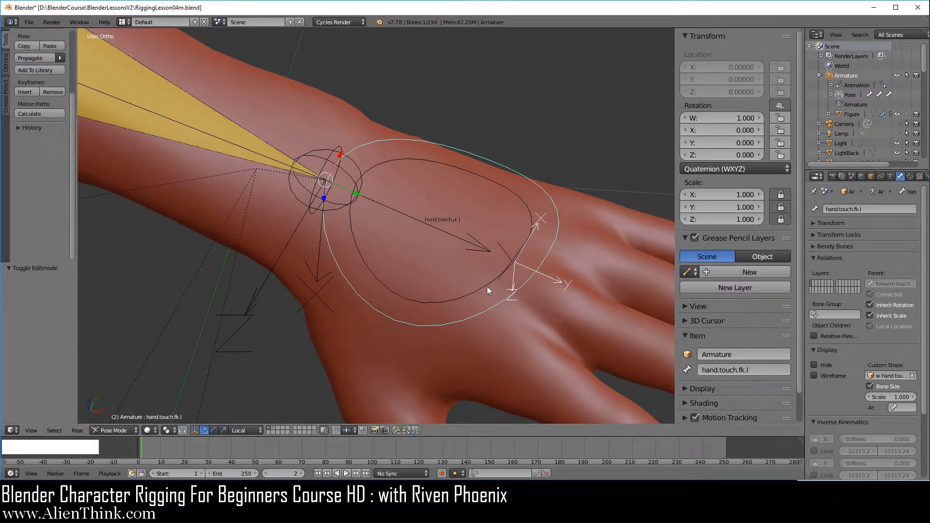
pyautogui.rightClick(486, 287)
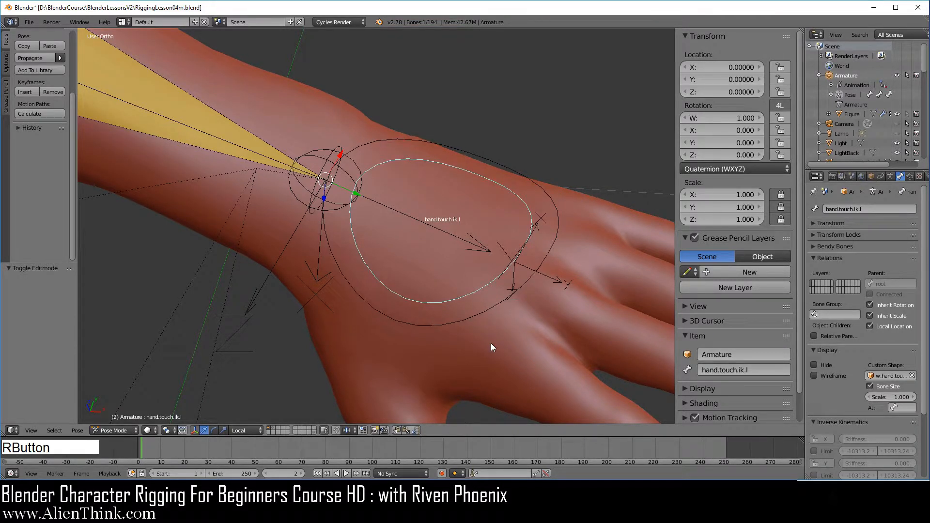
# Move the hand.touch.ik.l bone to the first bone layer
pyautogui.scroll(-2, 491, 346)
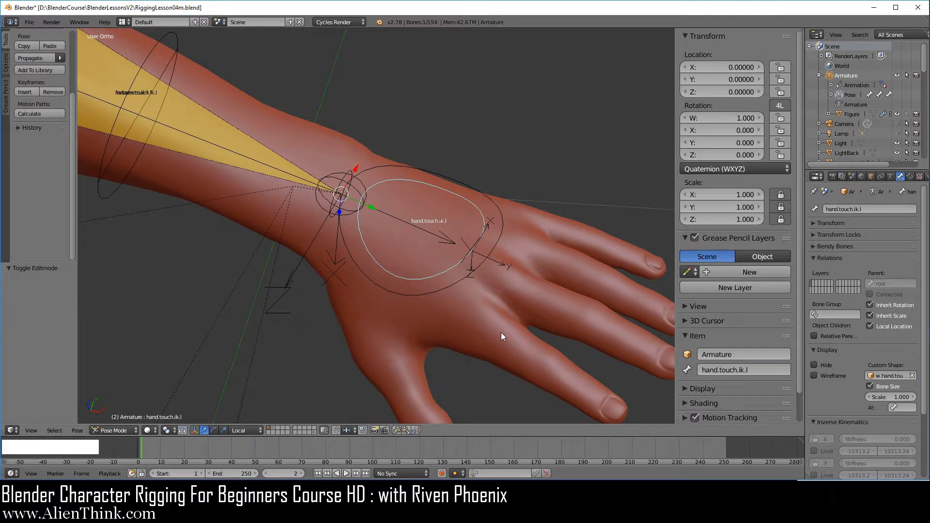
pyautogui.press('m')
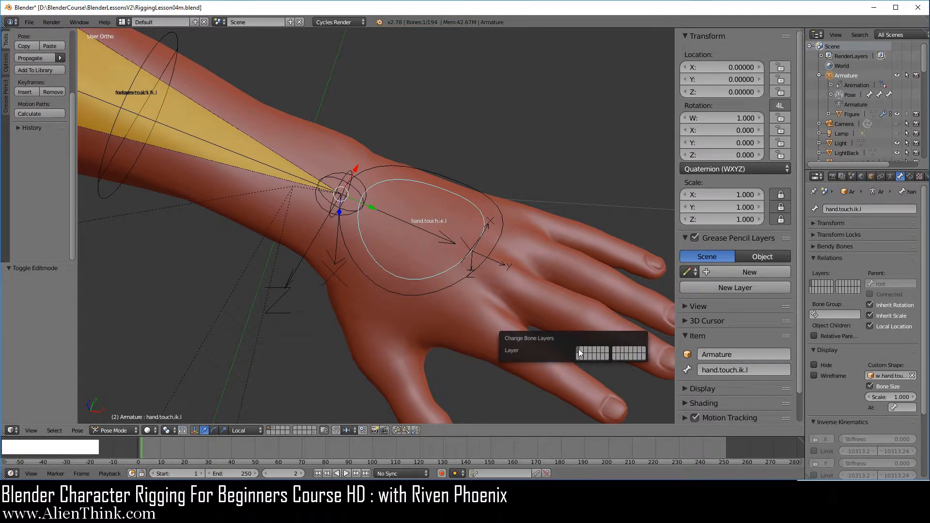
pyautogui.moveTo(441, 335); pyautogui.dragTo(527, 378, button='middle')
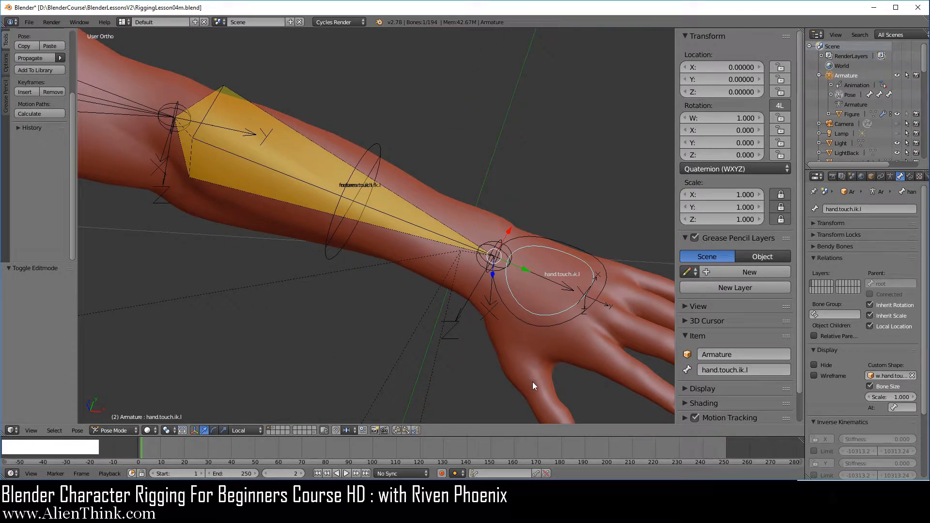
# Show only the first armature layer and examine the left arm's controls at the shoulder, elbow and hand from the front
pyautogui.click(890, 176)
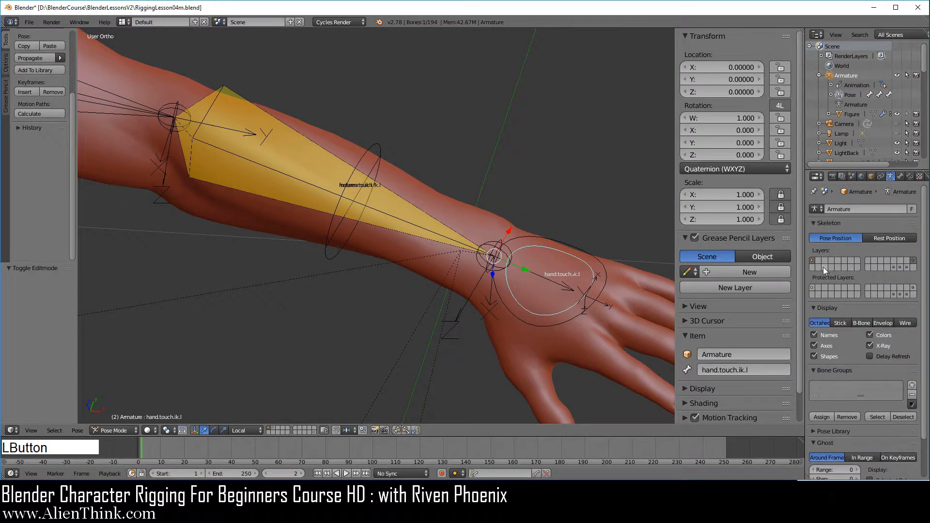
pyautogui.click(812, 259)
pyautogui.scroll(-5, 510, 293)
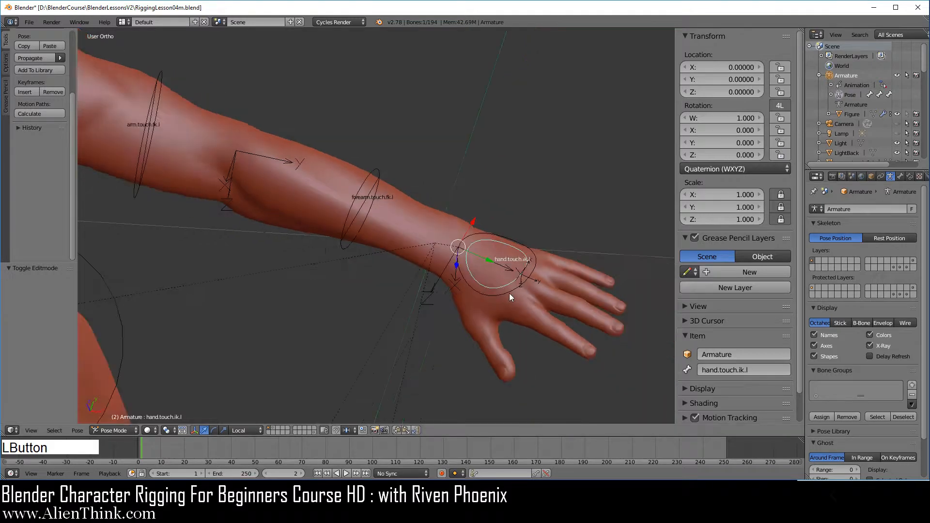
pyautogui.keyDown('shift'); pyautogui.moveTo(434, 240); pyautogui.dragTo(528, 284, button='middle'); pyautogui.keyUp('shift')
pyautogui.scroll(-3, 466, 283)
pyautogui.press('1')
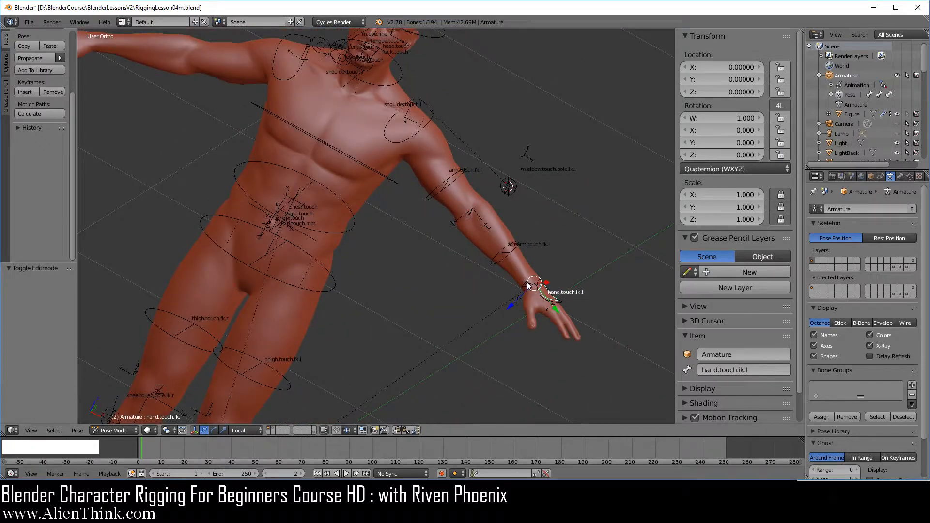
pyautogui.press('1')
pyautogui.keyDown('shift'); pyautogui.moveTo(521, 180); pyautogui.dragTo(436, 244, button='middle'); pyautogui.keyUp('shift')
pyautogui.scroll(4, 437, 252)
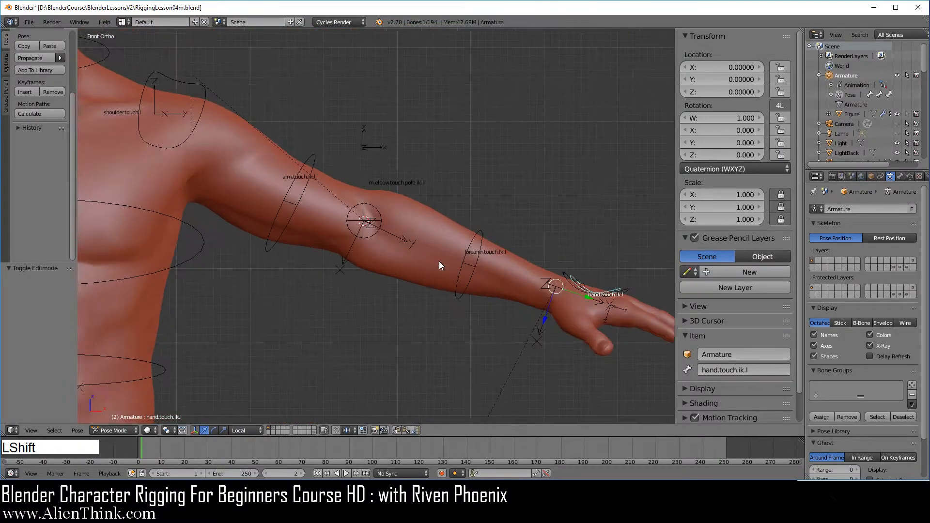
# Make armature layer 16 visible again alongside the first layer and bring the left arm into view
pyautogui.keyDown('shift'); pyautogui.click(914, 262); pyautogui.keyUp('shift')
pyautogui.keyDown('shift'); pyautogui.moveTo(499, 274); pyautogui.dragTo(474, 274, button='middle'); pyautogui.keyUp('shift')
pyautogui.moveTo(501, 228); pyautogui.dragTo(447, 278, button='middle')
pyautogui.keyDown('shift'); pyautogui.moveTo(380, 271); pyautogui.dragTo(316, 156, button='middle'); pyautogui.keyUp('shift')
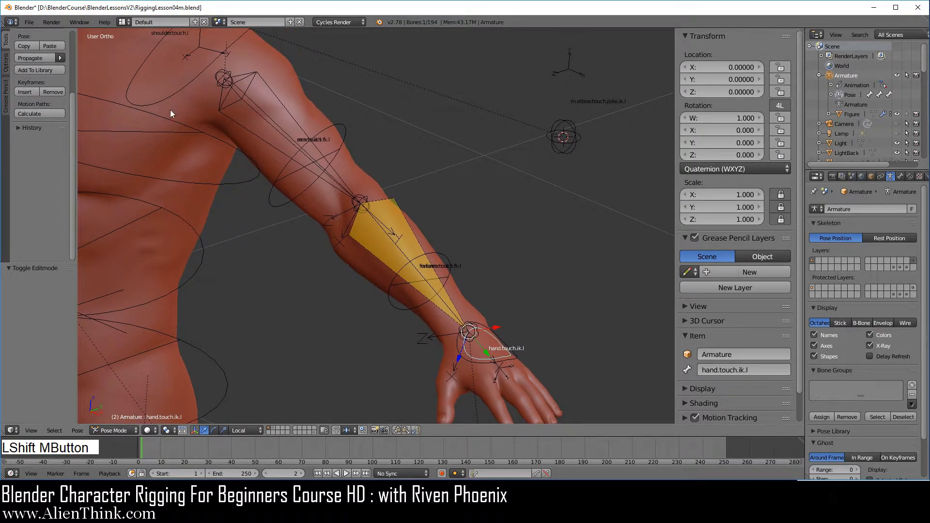
# Save the rig file RiggingLesson04m.blend
pyautogui.click(29, 23)
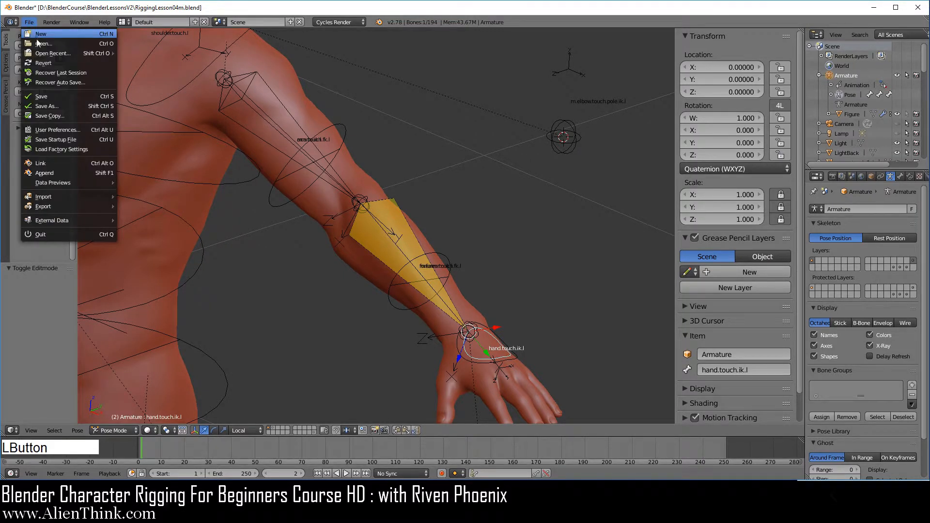
pyautogui.click(48, 97)
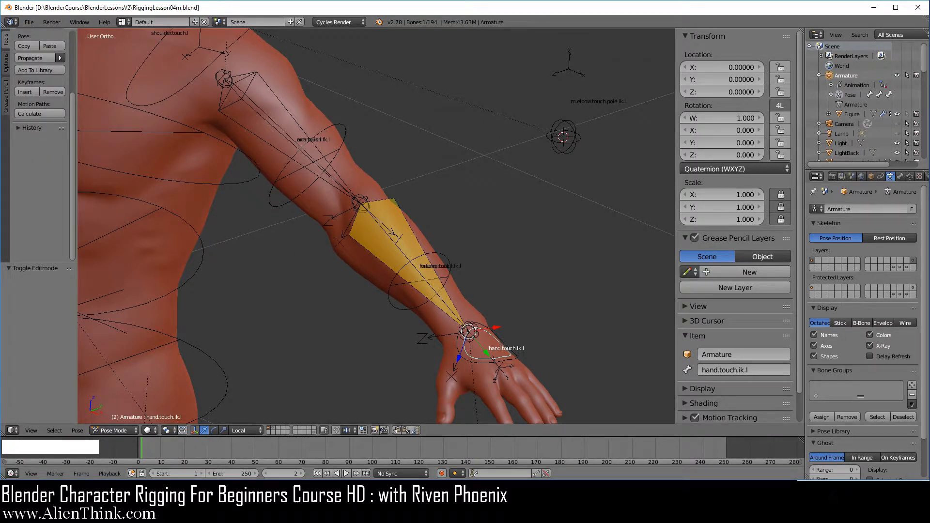
pyautogui.press('F3')
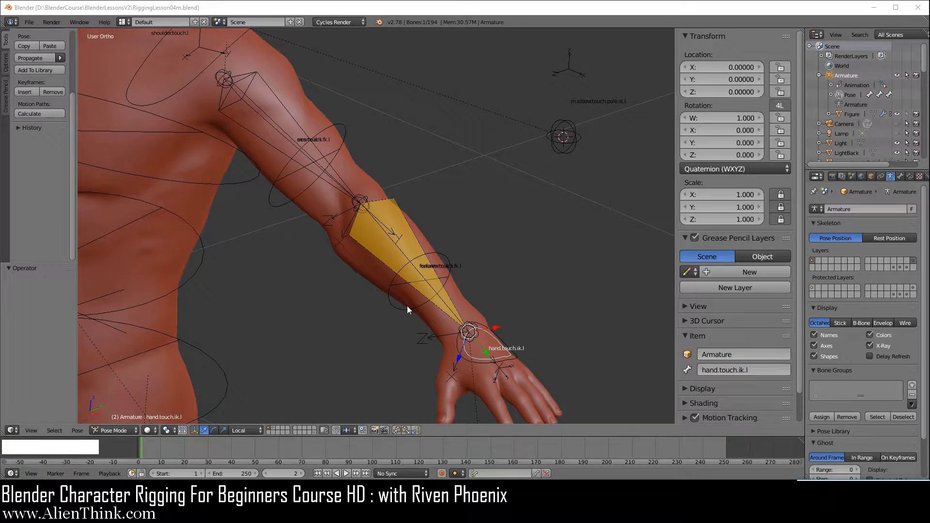
pyautogui.click(411, 11)
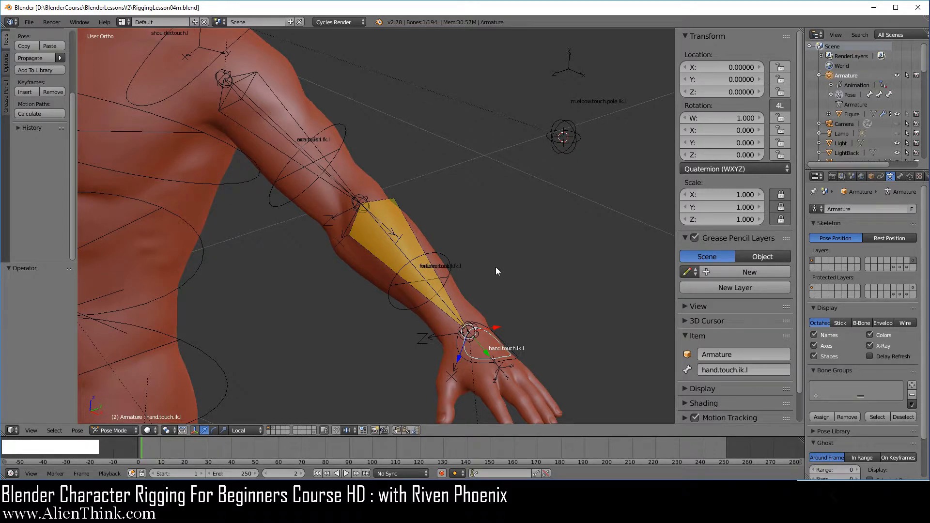
# In the armature's Edit Mode, extrude a new bone about 0.075 along global Y from the left elbow joint, working in top view
pyautogui.press('KP_7')
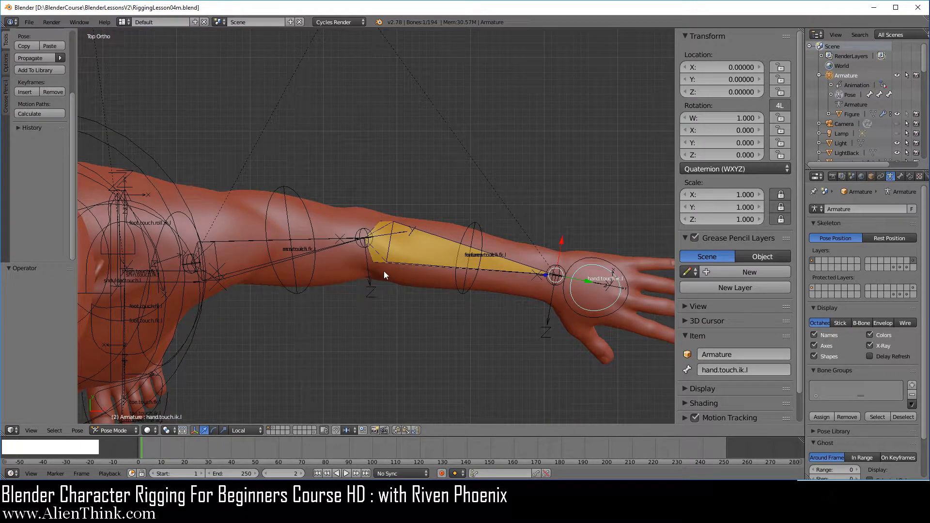
pyautogui.scroll(5, 377, 281)
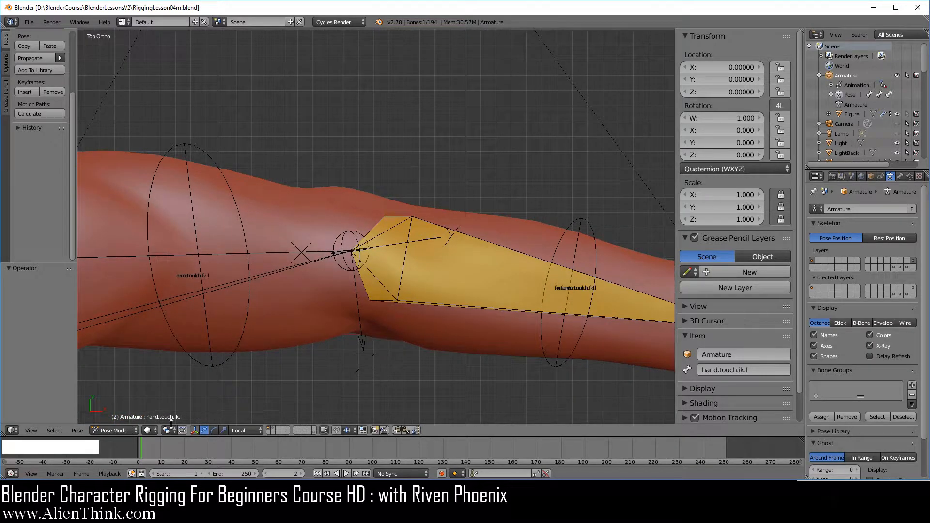
pyautogui.click(120, 430)
pyautogui.click(117, 408)
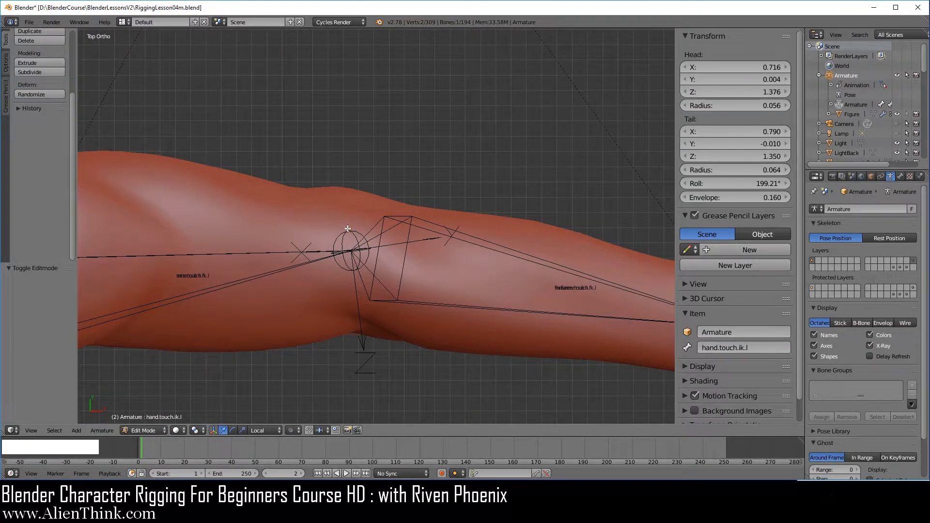
pyautogui.rightClick(352, 246)
pyautogui.press('e')
pyautogui.press('y')
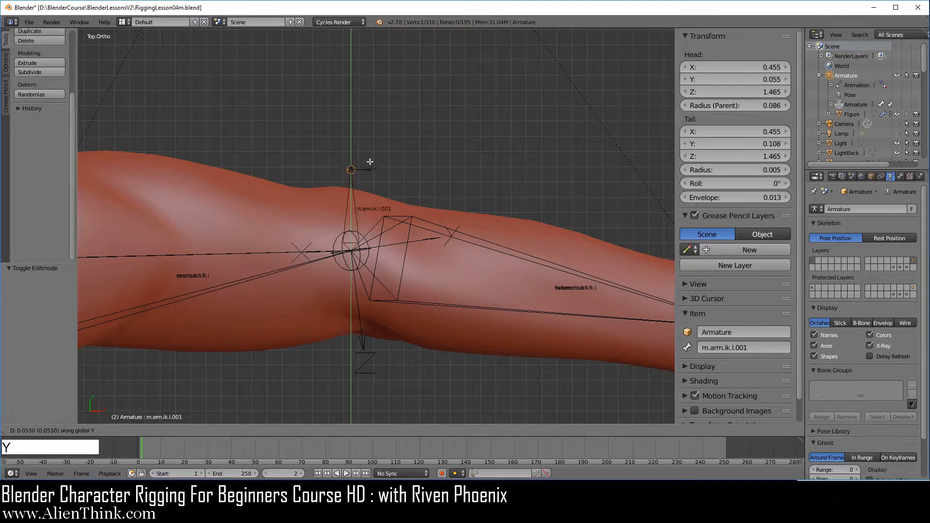
pyautogui.click(367, 131)
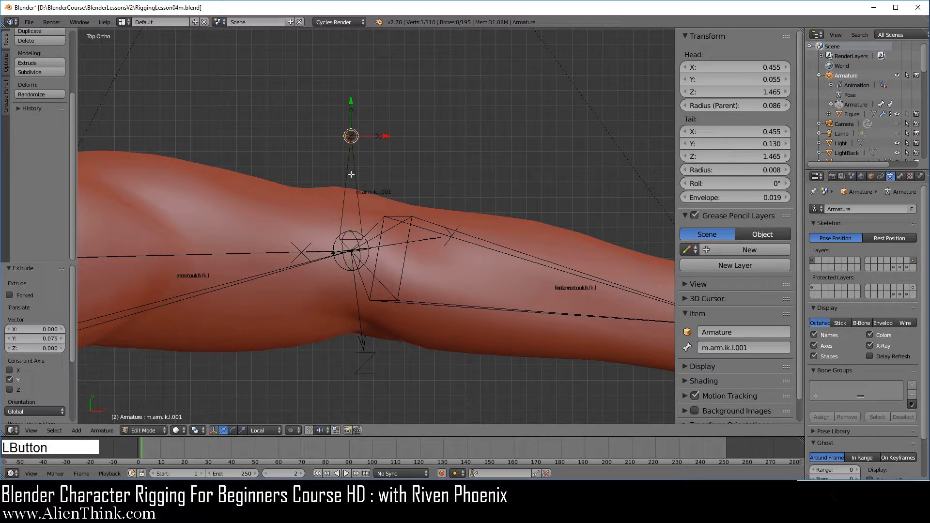
# Split the new elbow bone off from its parent and turn off its Deform option
pyautogui.rightClick(360, 196)
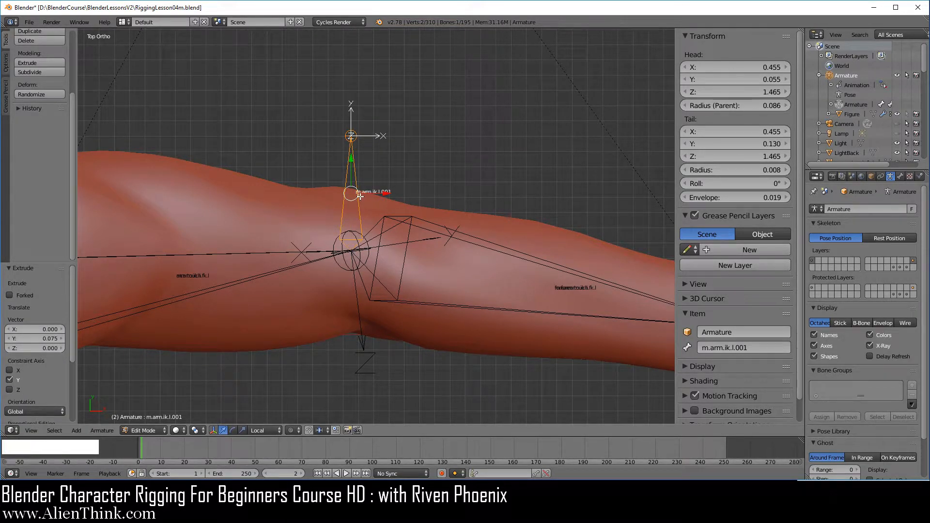
pyautogui.press('y')
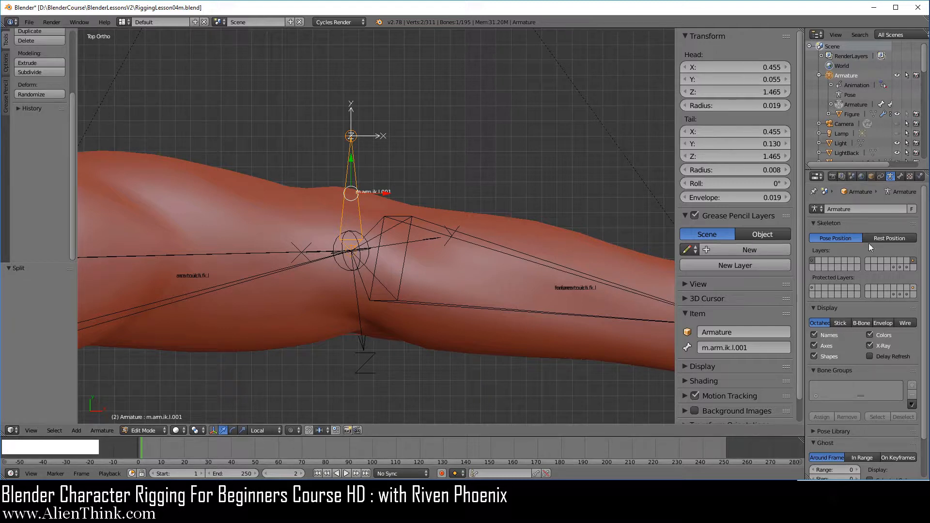
pyautogui.click(900, 177)
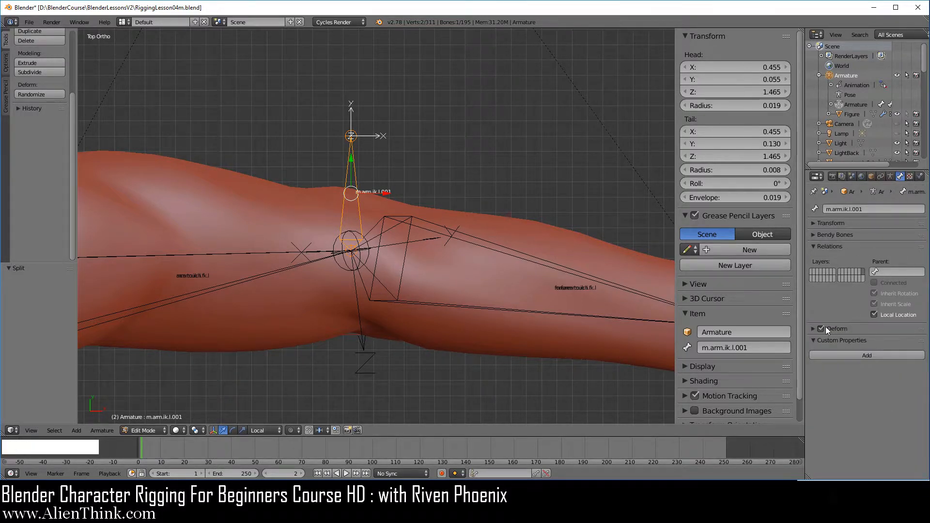
# Rename the new elbow bone as m.elbow.line.ik.l
pyautogui.click(762, 347)
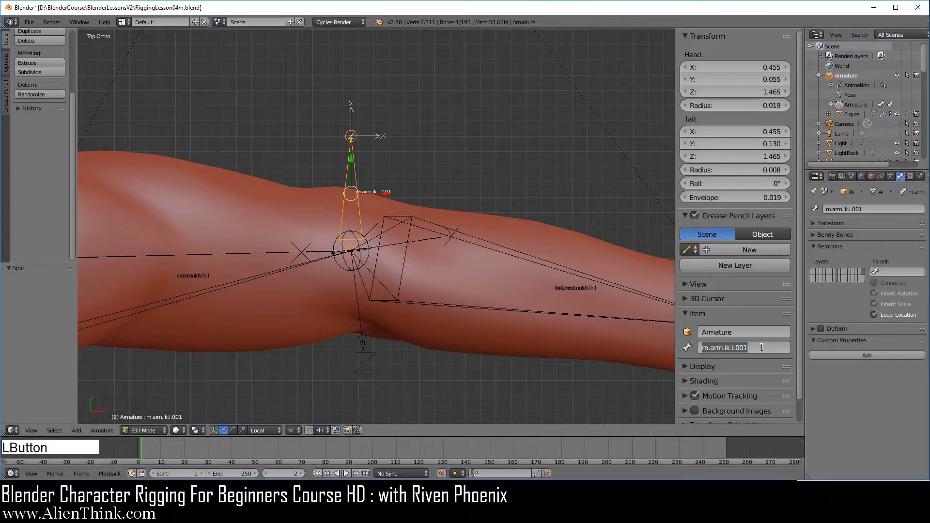
pyautogui.write('m')
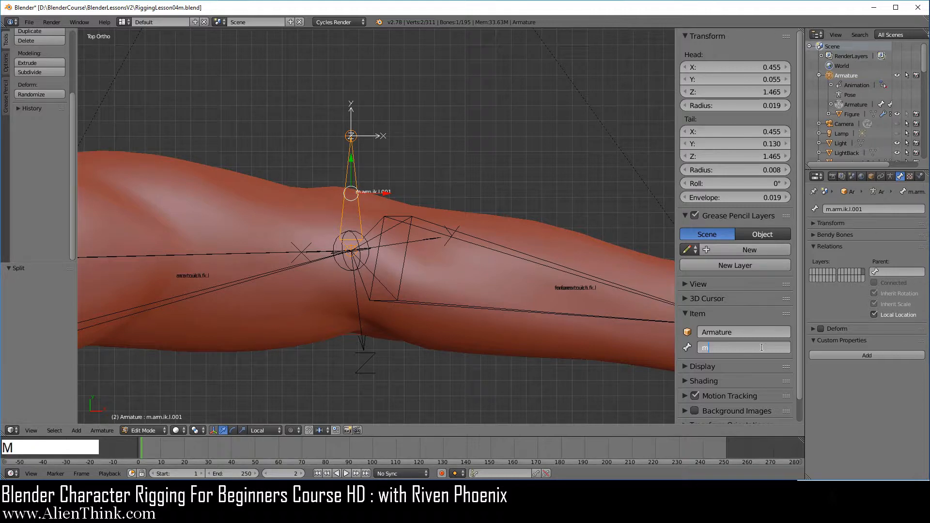
pyautogui.write('.elbow.line.ik.l')
pyautogui.press('Return')
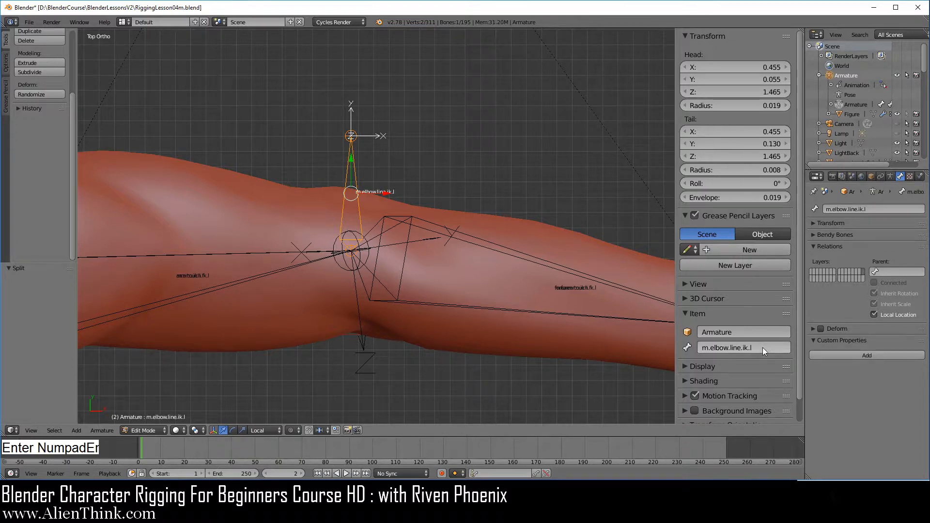
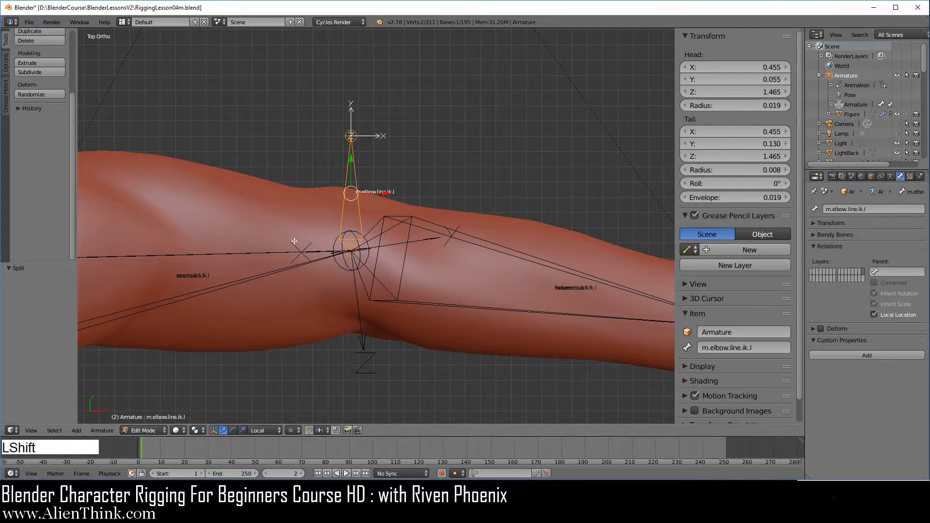
# Hide the armature's first bone layer, keeping the layer with the left arm's IK mechanism bones shown
pyautogui.keyDown('shift'); pyautogui.rightClick(267, 252); pyautogui.keyUp('shift')
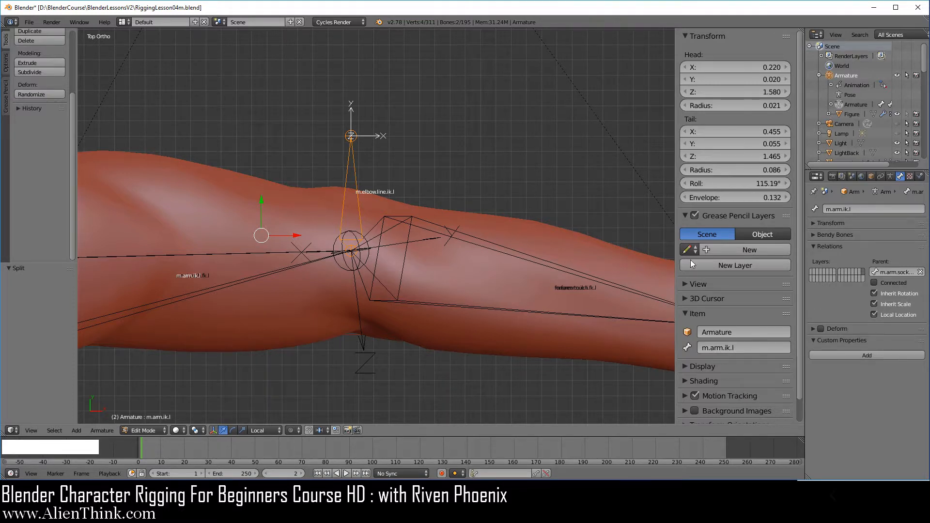
pyautogui.click(891, 176)
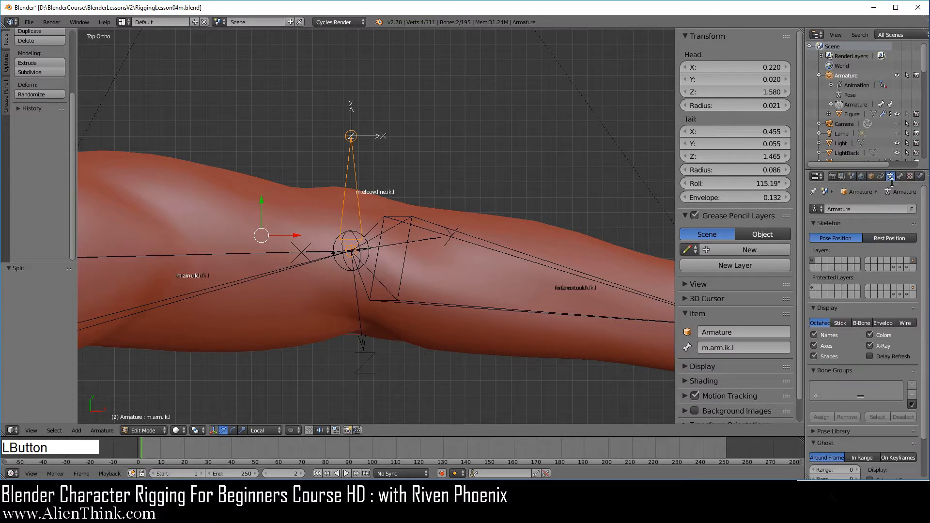
pyautogui.press('shift')
pyautogui.keyDown('shift'); pyautogui.click(812, 261); pyautogui.keyUp('shift')
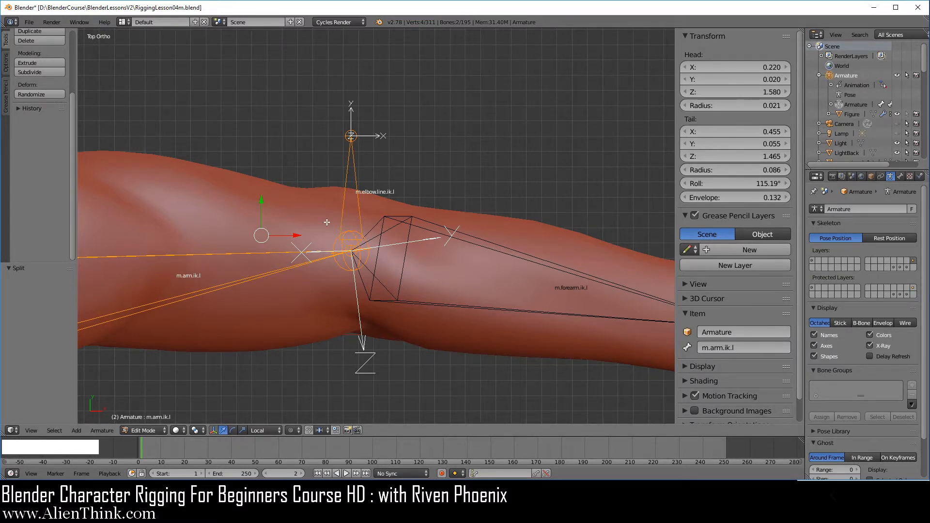
# Parent the m.elbow.line.ik.l bone to m.arm.ik.l with the Keep Offset option
pyautogui.rightClick(349, 185)
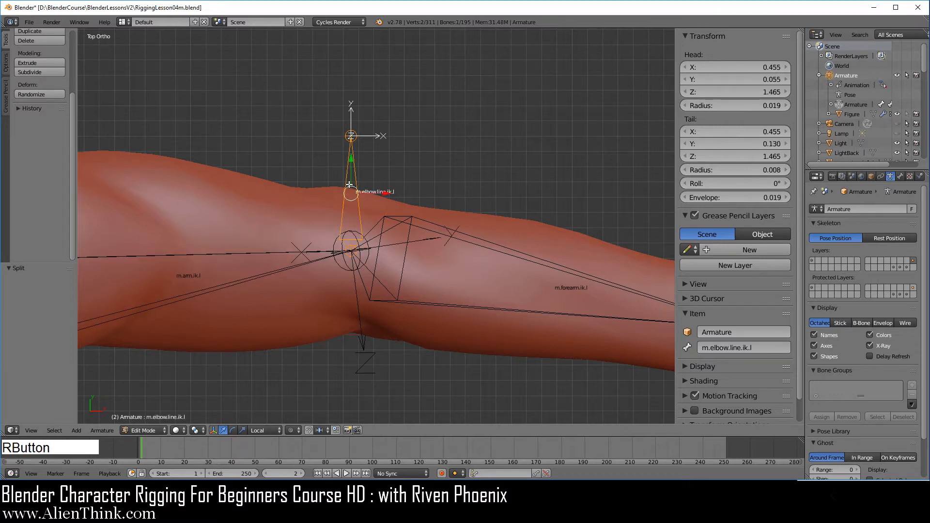
pyautogui.keyDown('shift'); pyautogui.rightClick(285, 251); pyautogui.keyUp('shift')
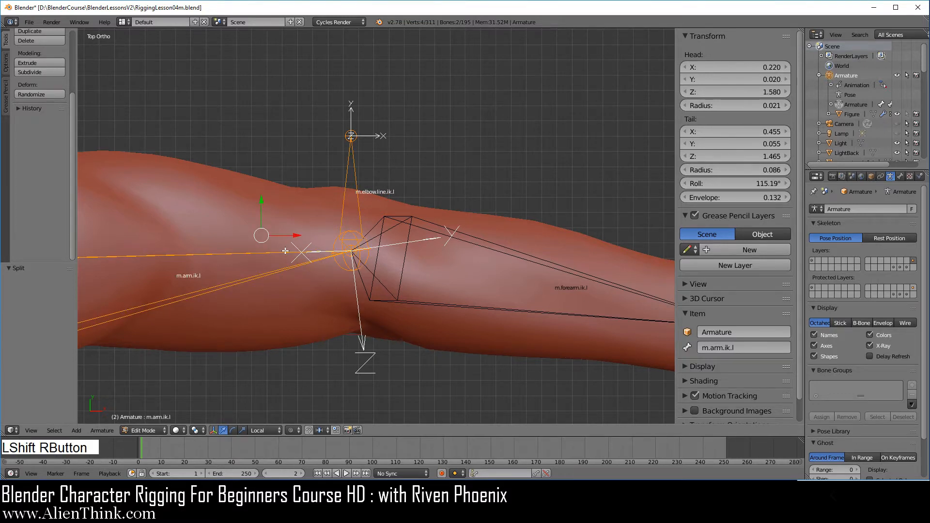
pyautogui.hotkey('ctrl', 'p')
pyautogui.click(451, 183)
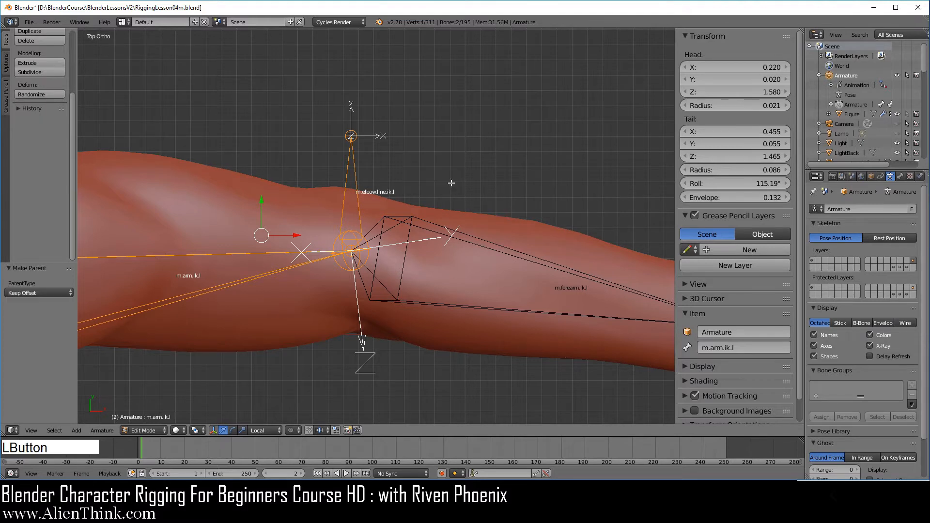
# Switch the armature to Pose Mode and show its first bone layer again
pyautogui.click(145, 431)
pyautogui.click(146, 395)
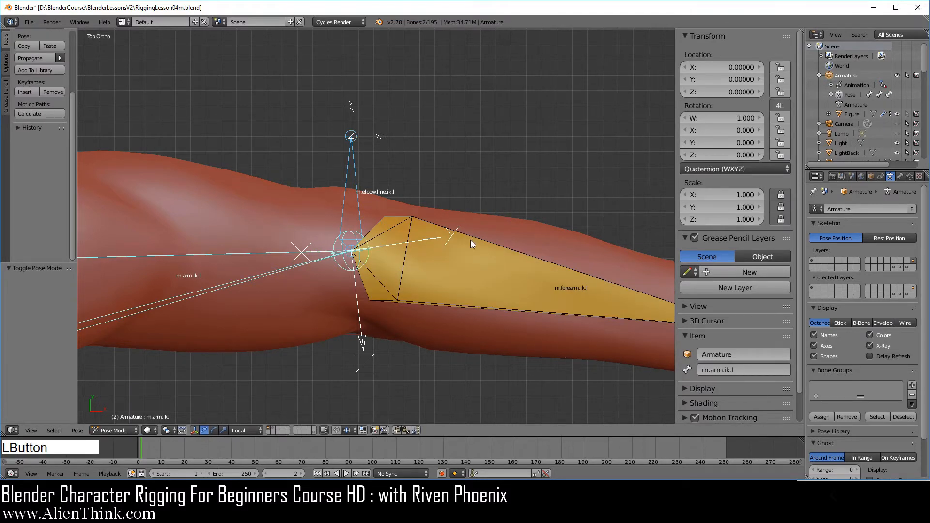
pyautogui.keyDown('shift'); pyautogui.click(813, 260); pyautogui.keyUp('shift')
pyautogui.scroll(-3, 460, 252)
pyautogui.keyDown('shift'); pyautogui.moveTo(448, 193); pyautogui.dragTo(467, 301, button='middle'); pyautogui.keyUp('shift')
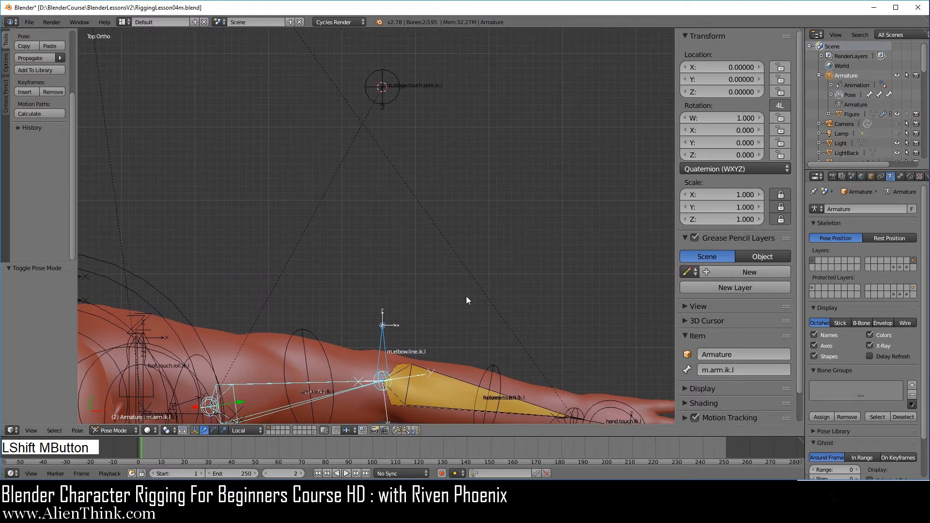
# Add a Stretch To constraint to m.elbow.line.ik.l, targeting the elbow pole control m.elbow.touch.pole.ik.l
pyautogui.rightClick(393, 105)
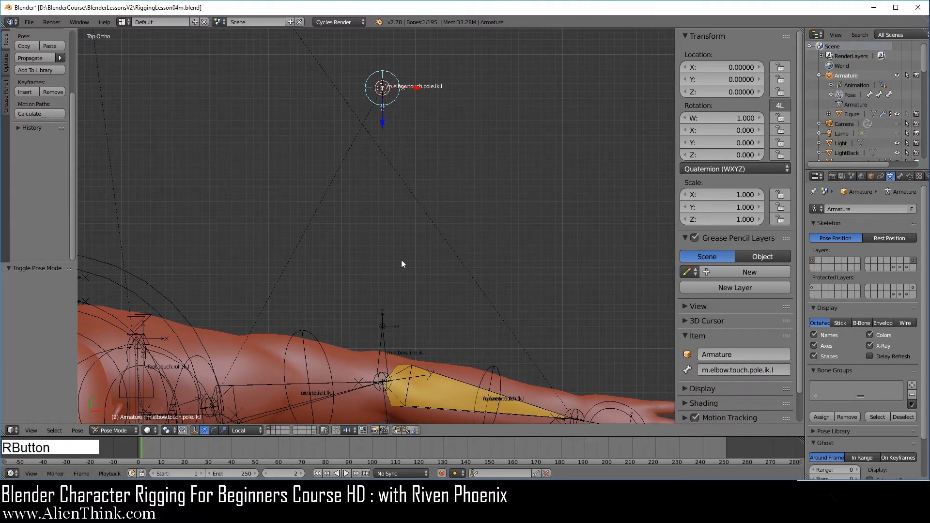
pyautogui.keyDown('shift'); pyautogui.rightClick(384, 337); pyautogui.keyUp('shift')
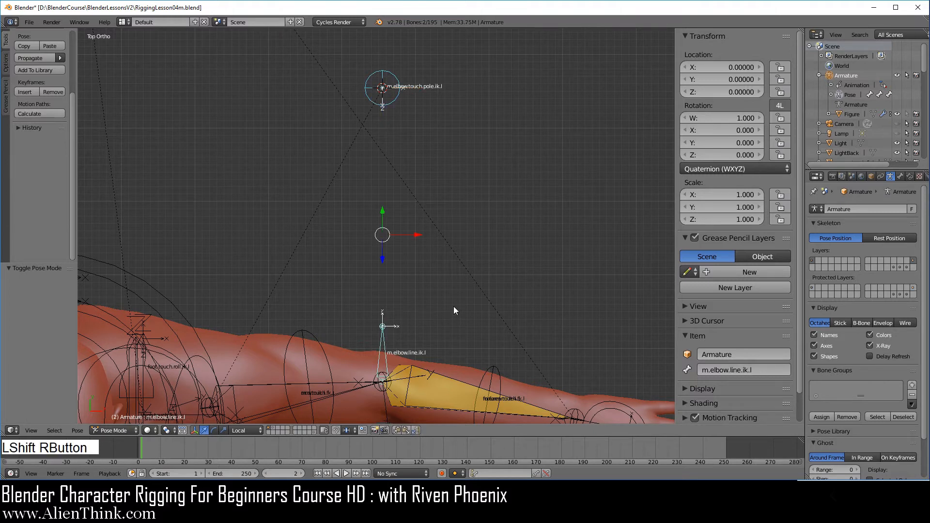
pyautogui.hotkey('ctrl', 'shift', 'c')
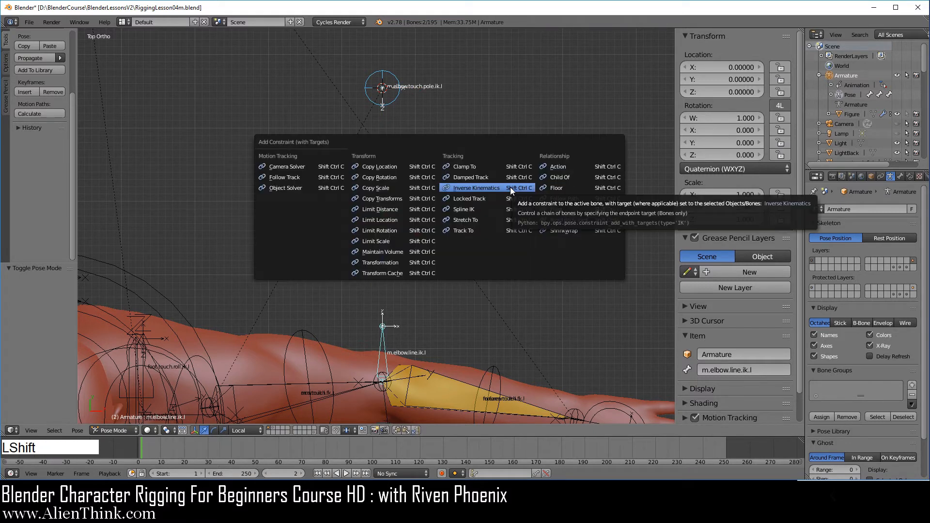
pyautogui.click(483, 220)
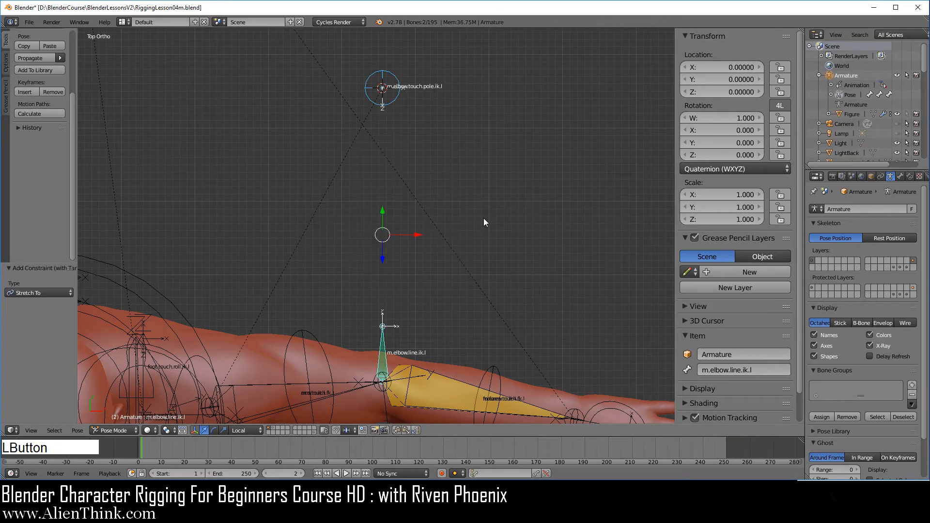
# Test the elbow line's stretch by moving the m.elbow.touch.pole.ik.l control, and cancel the move
pyautogui.rightClick(383, 88)
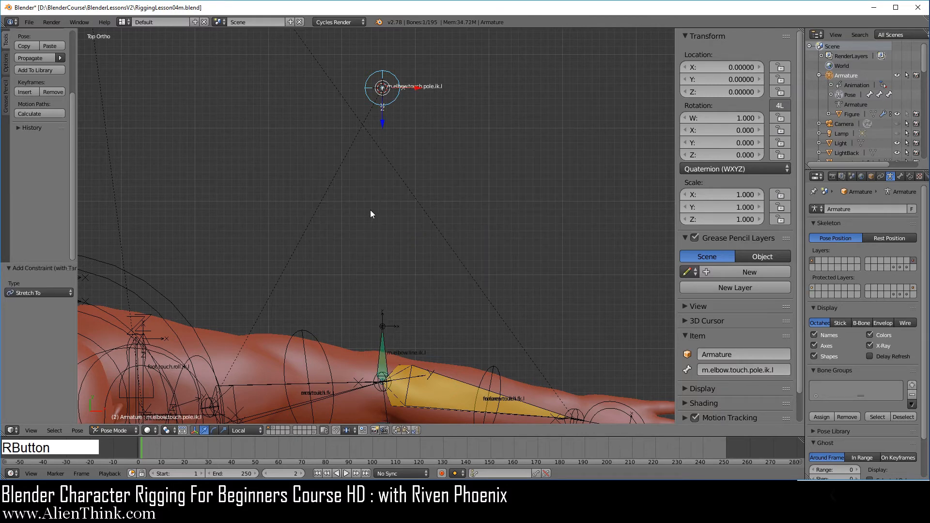
pyautogui.press('g')
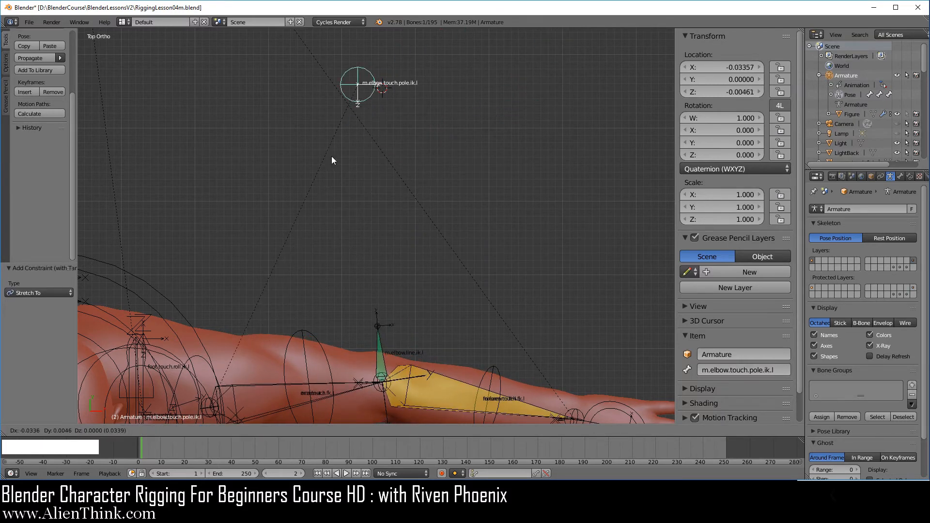
pyautogui.rightClick(403, 198)
pyautogui.keyDown('shift'); pyautogui.moveTo(365, 242); pyautogui.dragTo(348, 220, button='middle'); pyautogui.keyUp('shift')
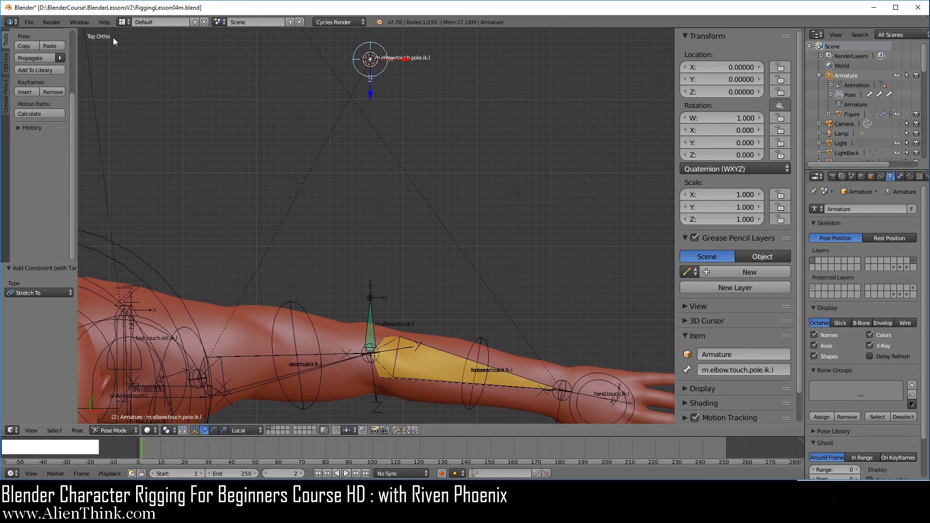
# Save the rig file RiggingLesson04m.blend
pyautogui.click(30, 22)
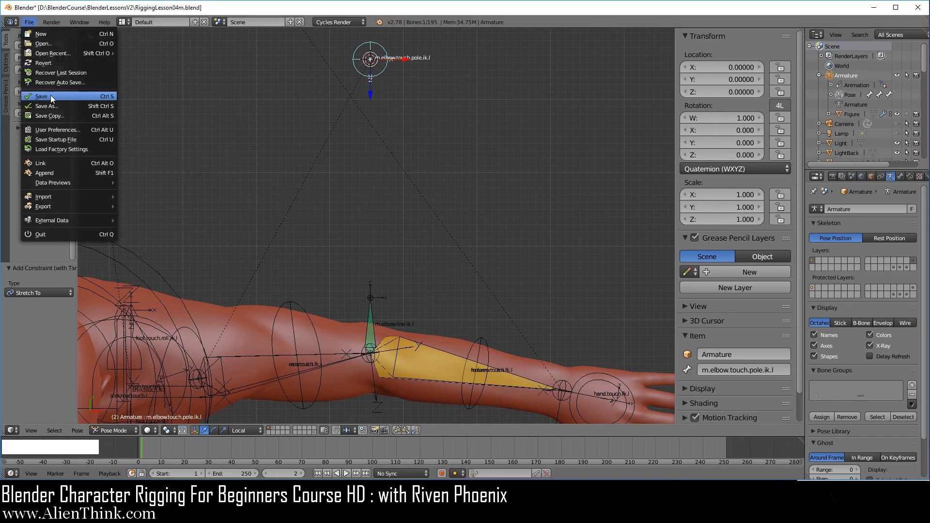